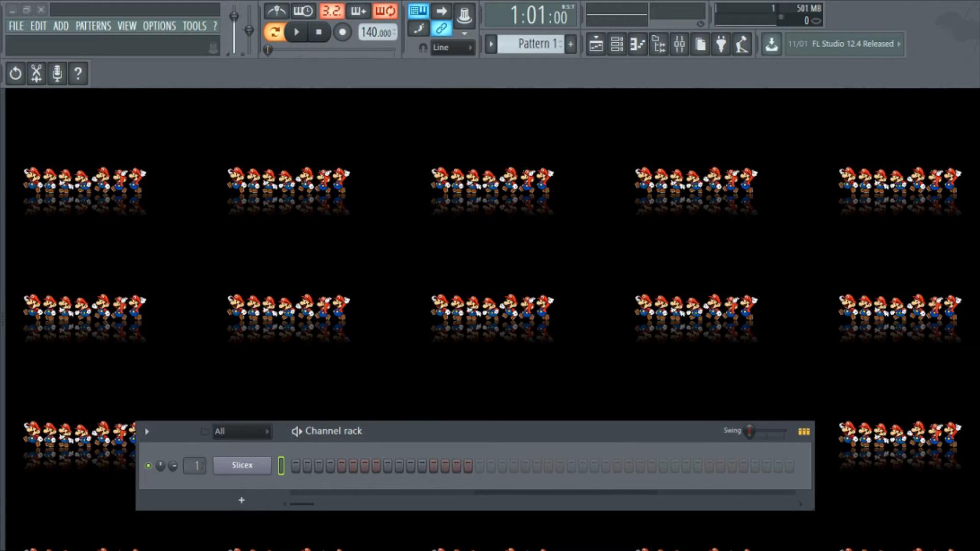
Switch to Pattern 3 and move the Channel rack higher up in the workspace.
{"action": "key", "text": "KP_Add"}
{"action": "key", "text": "KP_Add"}
{"action": "left_click_drag", "start_coordinate": [357, 431], "coordinate": [433, 245]}
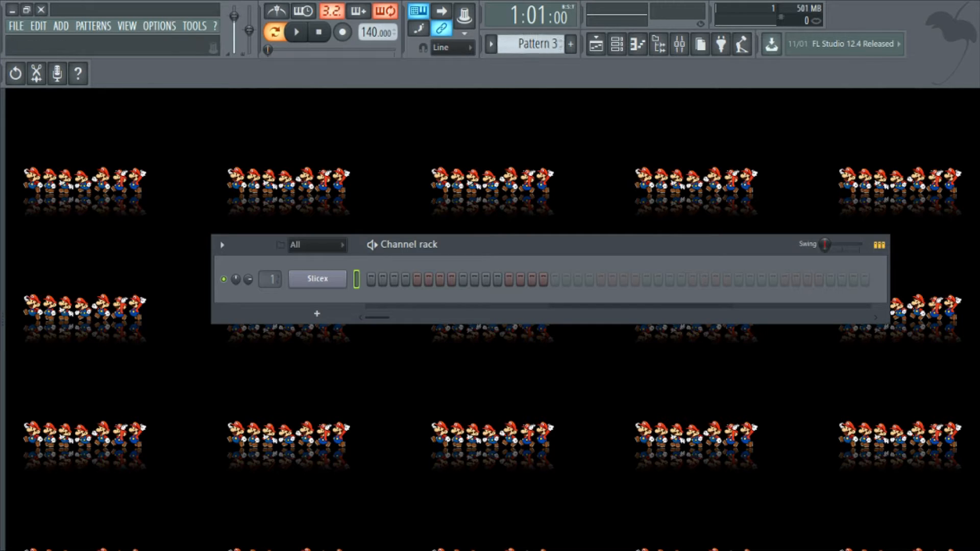
Open the Playlist at full size and view its tracks starting from Main Sample.
{"action": "left_click", "coordinate": [596, 45]}
{"action": "left_click", "coordinate": [790, 98]}
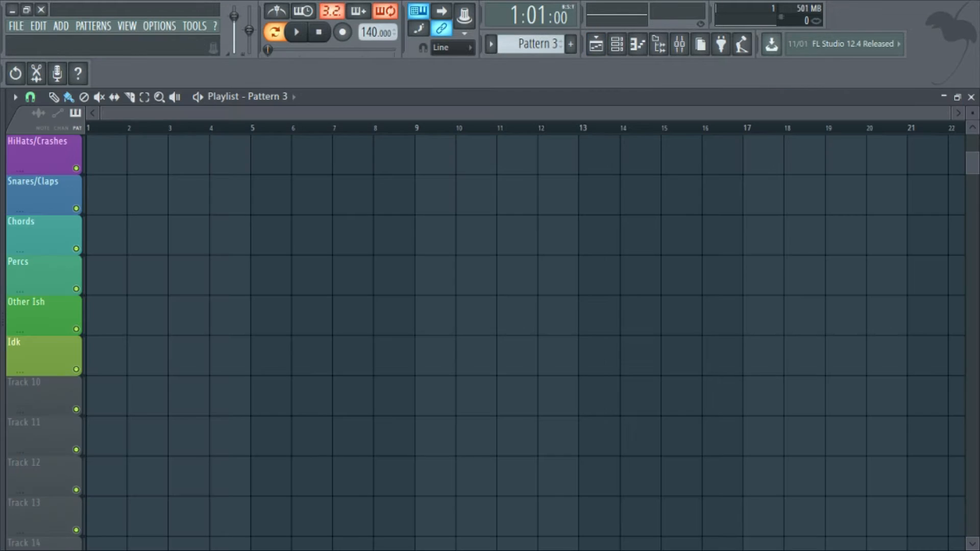
{"action": "scroll", "coordinate": [601, 215], "scroll_direction": "up", "scroll_amount": 3}
Look at the Master track in the full-size Mixer, then close the Mixer and the Playlist.
{"action": "left_click", "coordinate": [679, 45]}
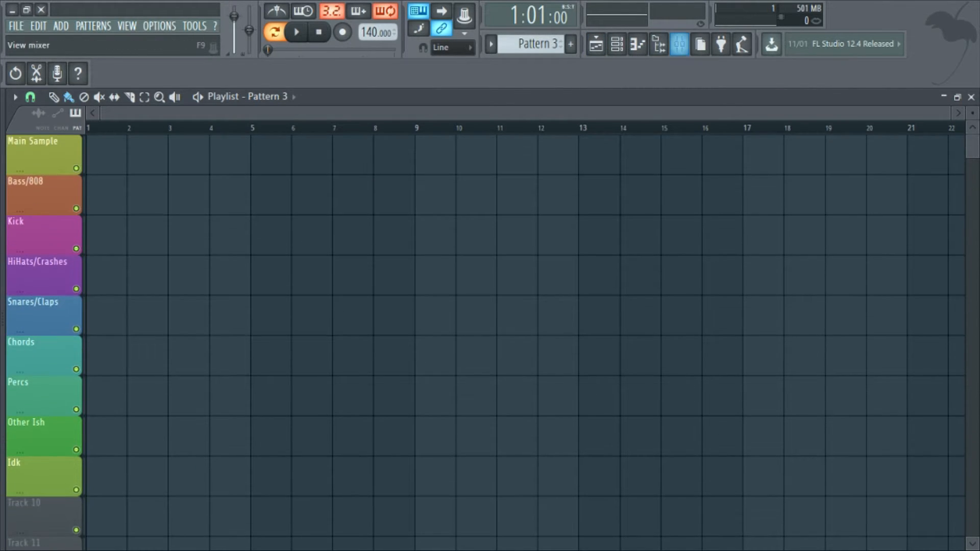
{"action": "left_click", "coordinate": [839, 116]}
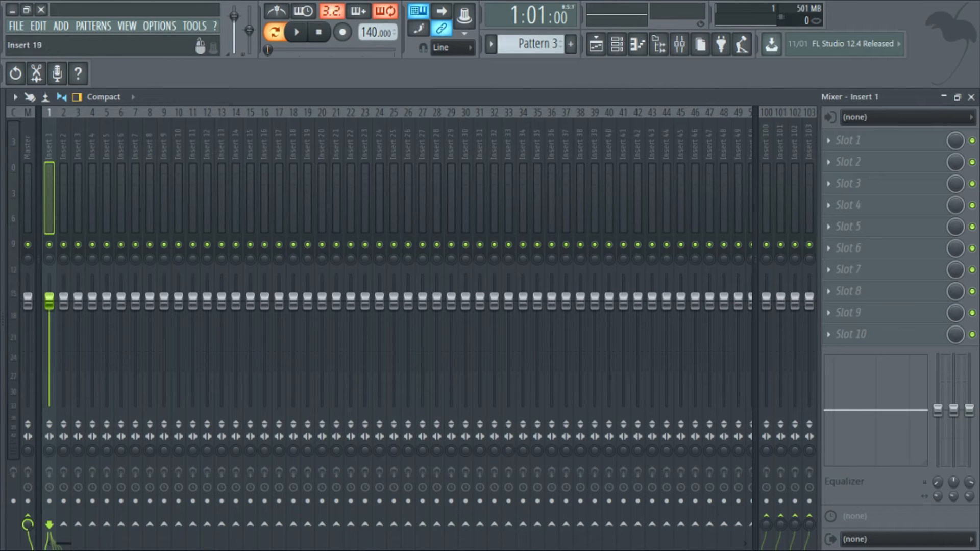
{"action": "left_click", "coordinate": [28, 200]}
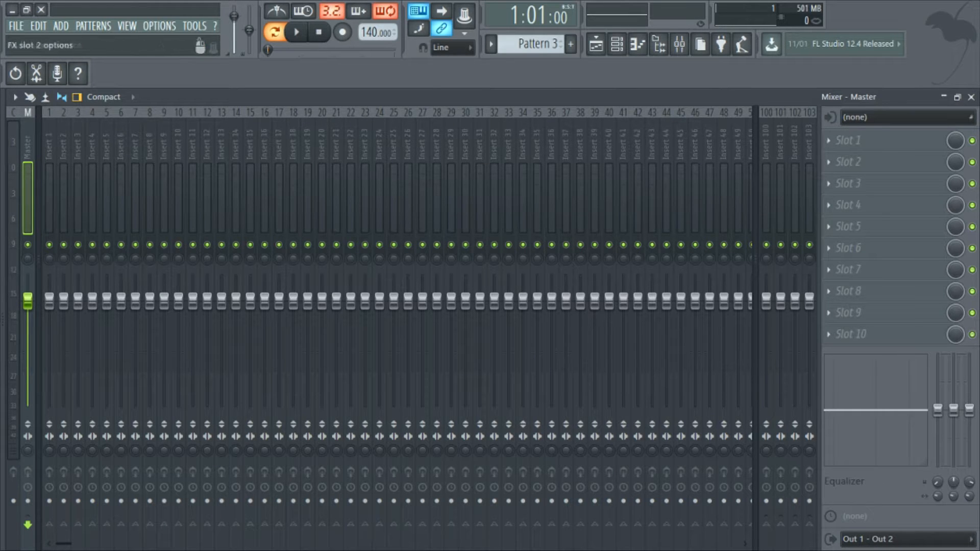
{"action": "left_click", "coordinate": [944, 97]}
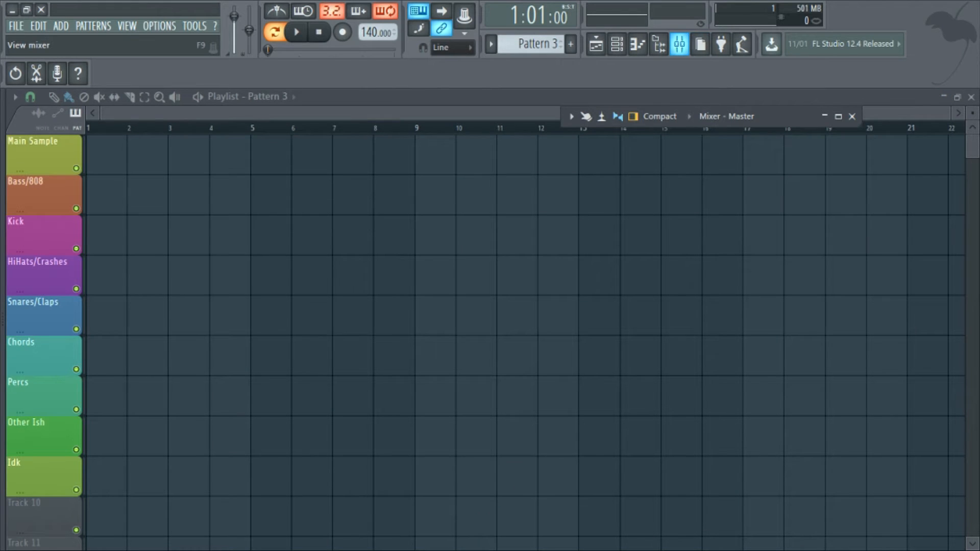
{"action": "left_click", "coordinate": [679, 44]}
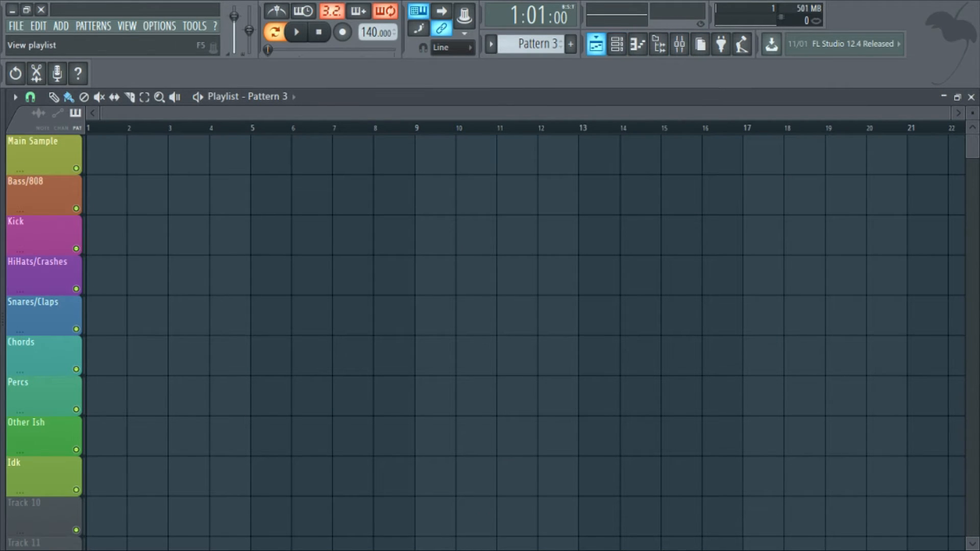
{"action": "left_click", "coordinate": [596, 44]}
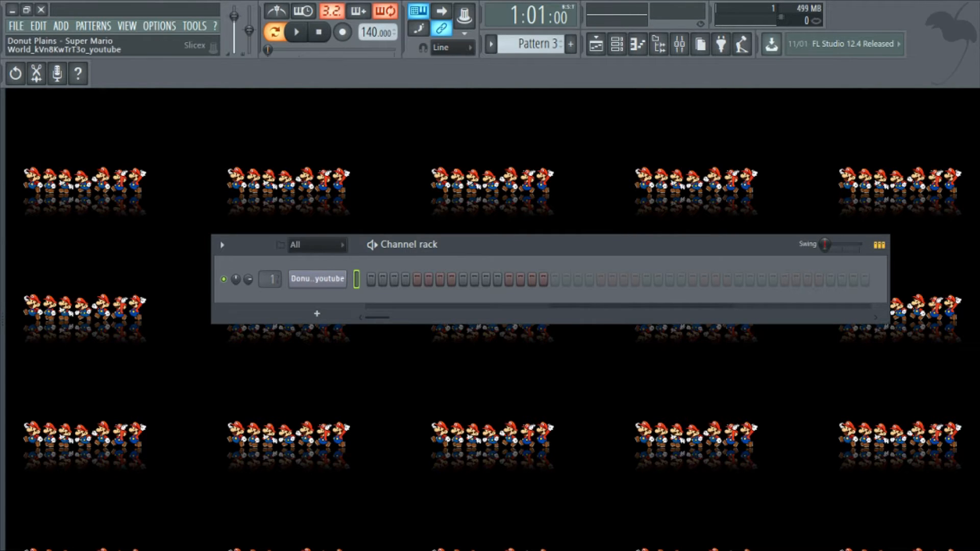
Open the Donut Plains Slicex channel from the Channel rack and reposition its window slightly.
{"action": "left_click", "coordinate": [317, 279]}
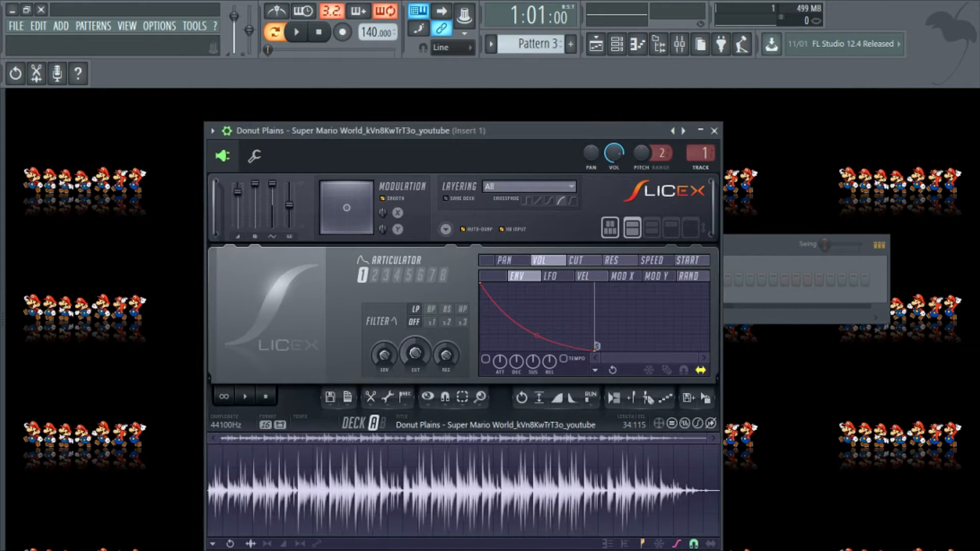
{"action": "scroll", "coordinate": [407, 490], "scroll_direction": "up", "scroll_amount": 3}
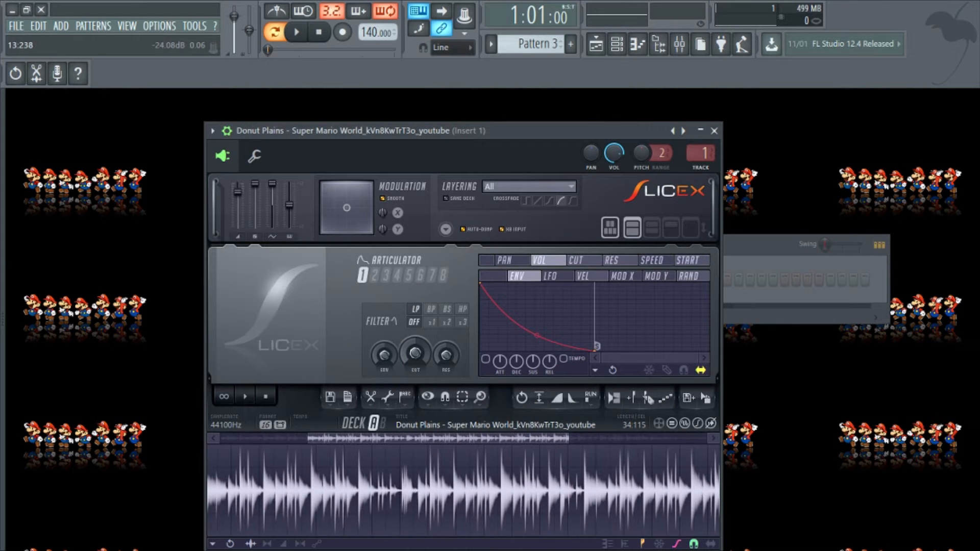
{"action": "left_click_drag", "start_coordinate": [408, 130], "coordinate": [434, 127]}
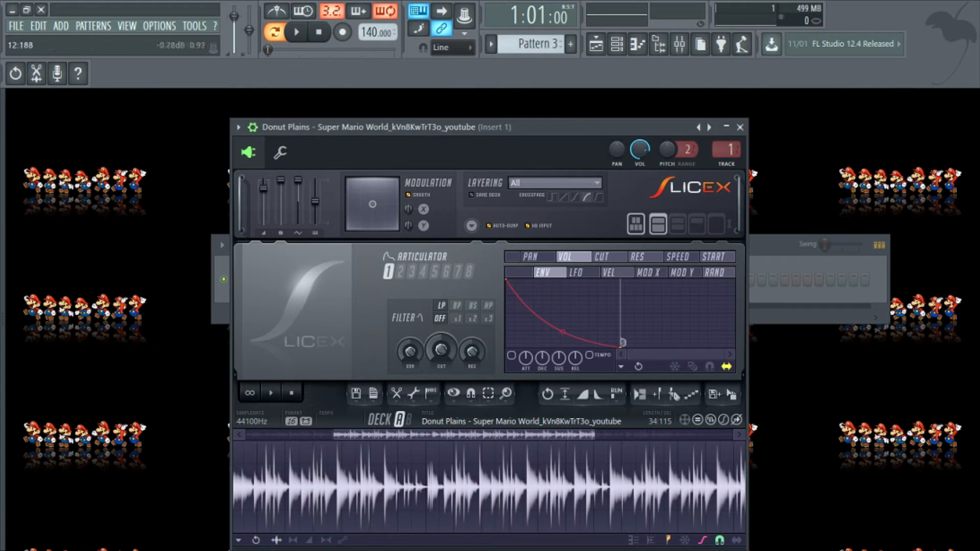
Play the Donut Plains sample from its beginning in Slicex to listen to it, then pause playback.
{"action": "left_click_drag", "start_coordinate": [464, 435], "coordinate": [377, 435]}
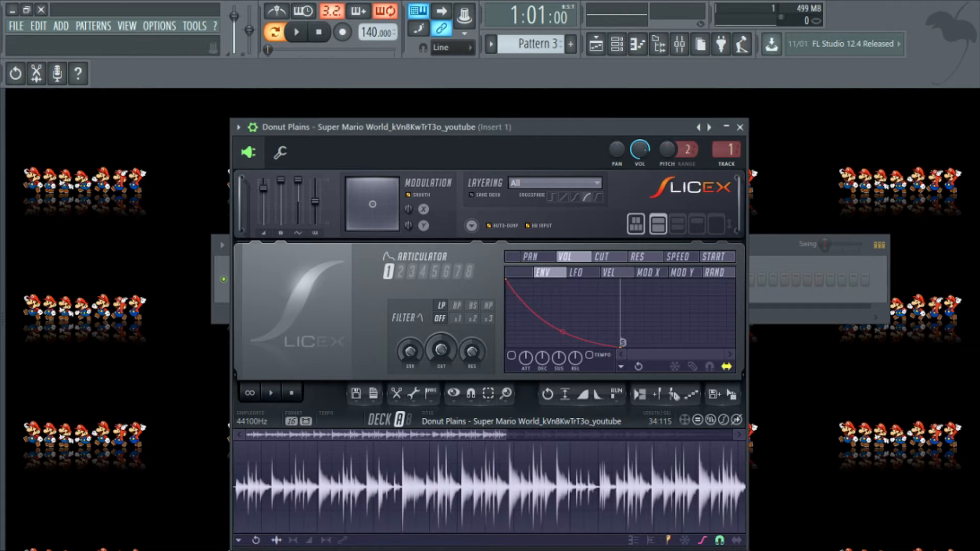
{"action": "scroll", "coordinate": [282, 485], "scroll_direction": "up", "scroll_amount": 5}
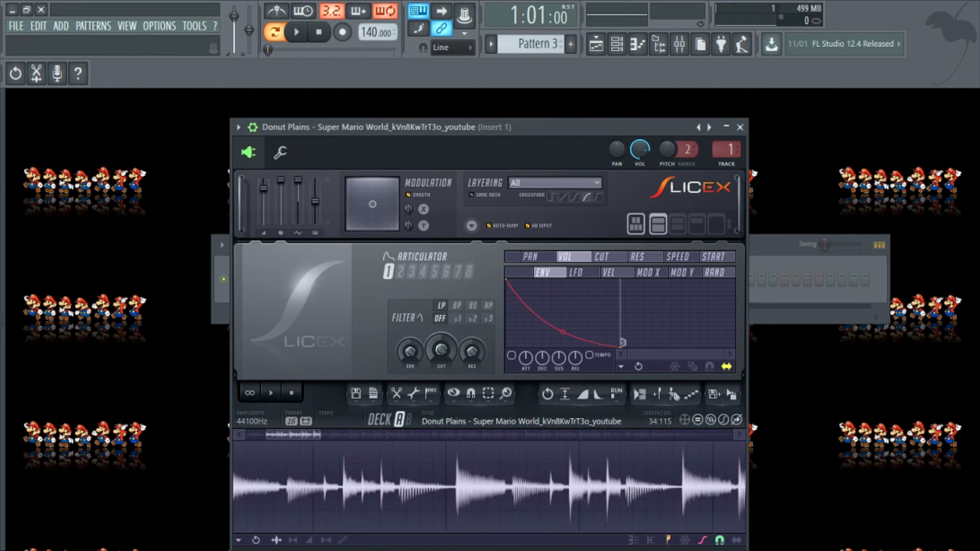
{"action": "left_click_drag", "start_coordinate": [299, 435], "coordinate": [278, 434]}
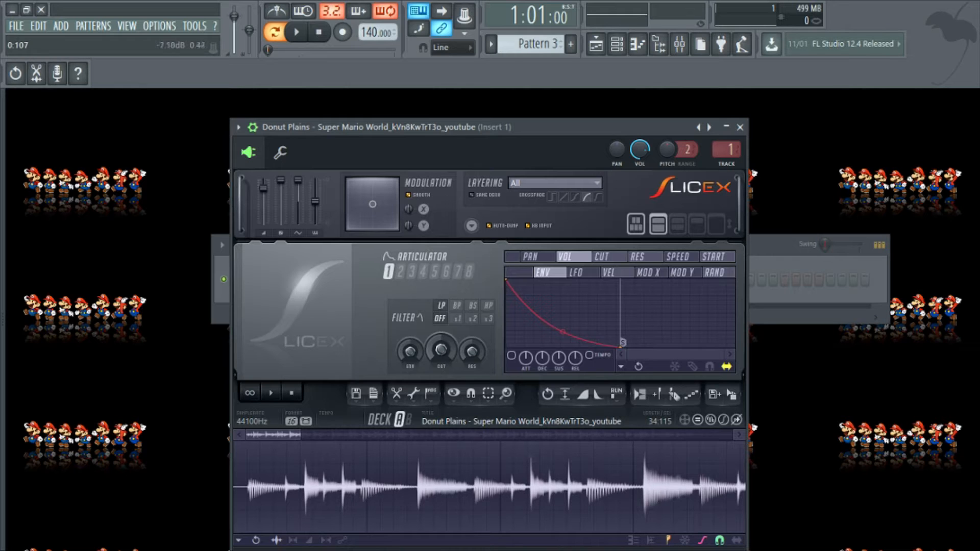
{"action": "left_click", "coordinate": [271, 393]}
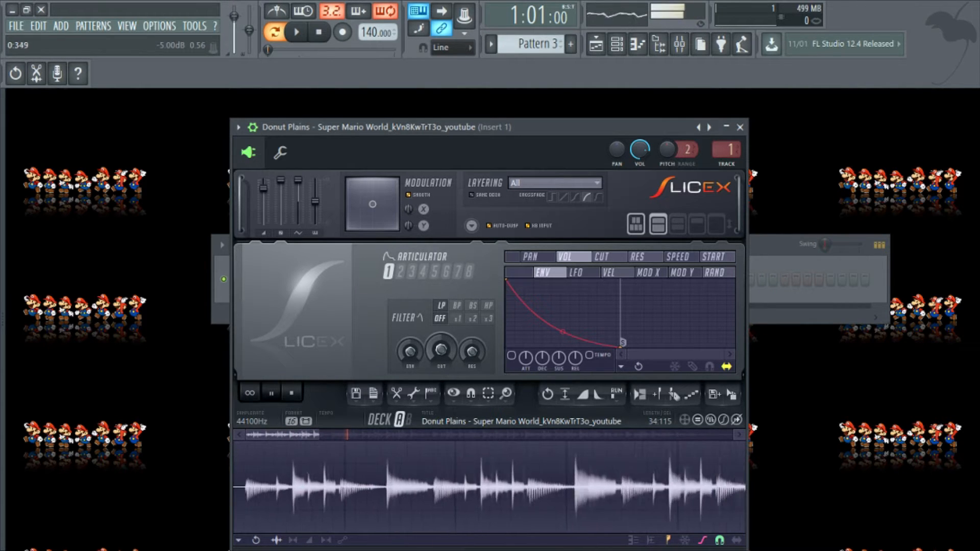
{"action": "scroll", "coordinate": [272, 463], "scroll_direction": "down", "scroll_amount": 2}
{"action": "scroll", "coordinate": [272, 435], "scroll_direction": "down", "scroll_amount": 3}
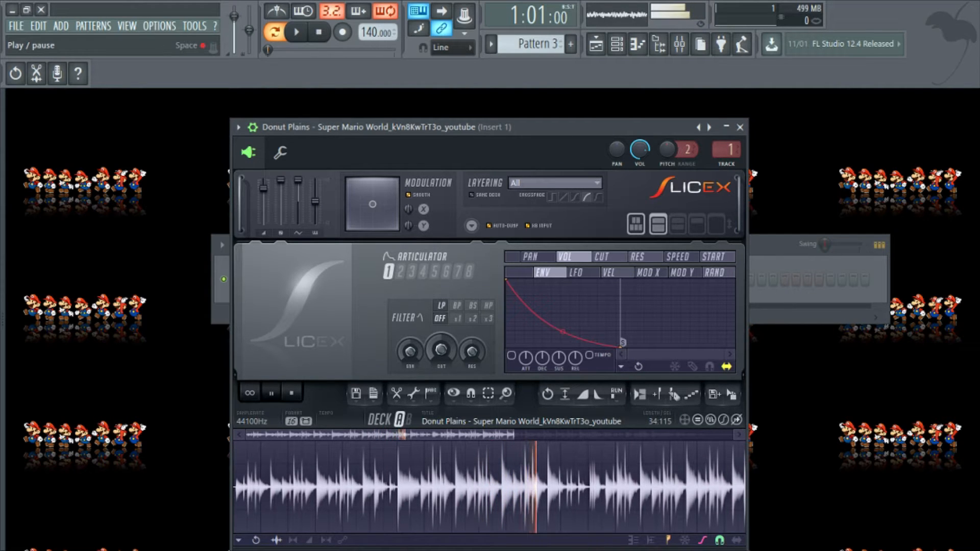
{"action": "left_click", "coordinate": [271, 393]}
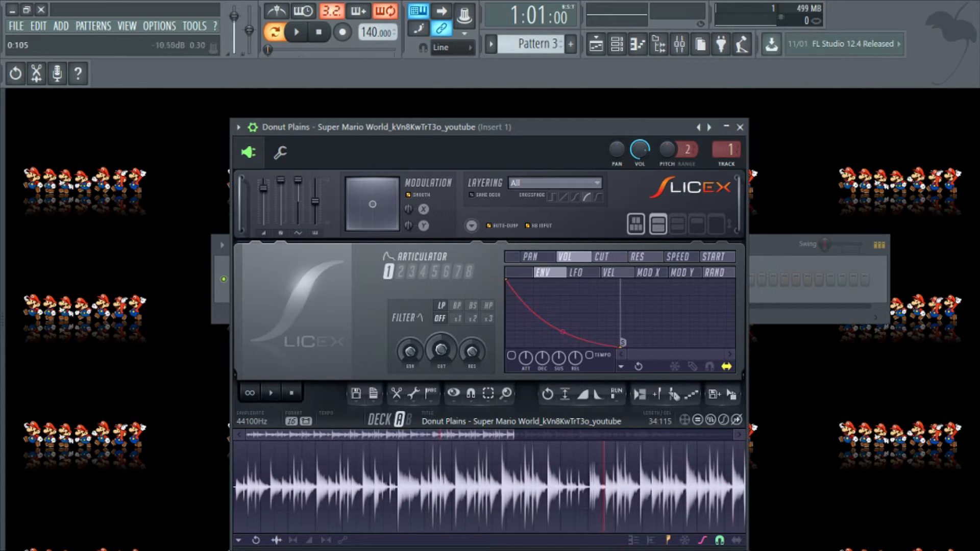
Select the sample from about 0.108 to 15.349 s and enable loop playback in Slicex.
{"action": "left_click_drag", "start_coordinate": [236, 485], "coordinate": [652, 485]}
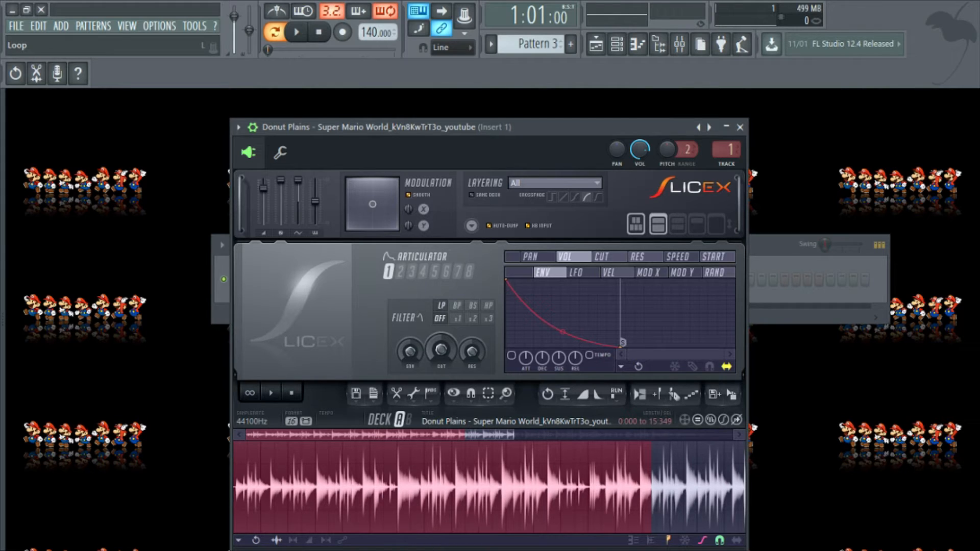
{"action": "left_click", "coordinate": [249, 393]}
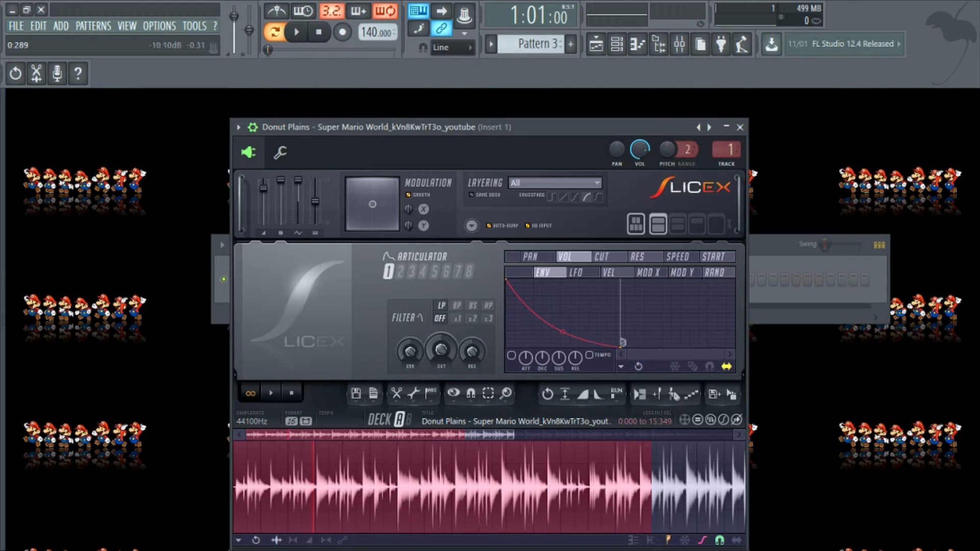
{"action": "scroll", "coordinate": [239, 501], "scroll_direction": "up", "scroll_amount": 5}
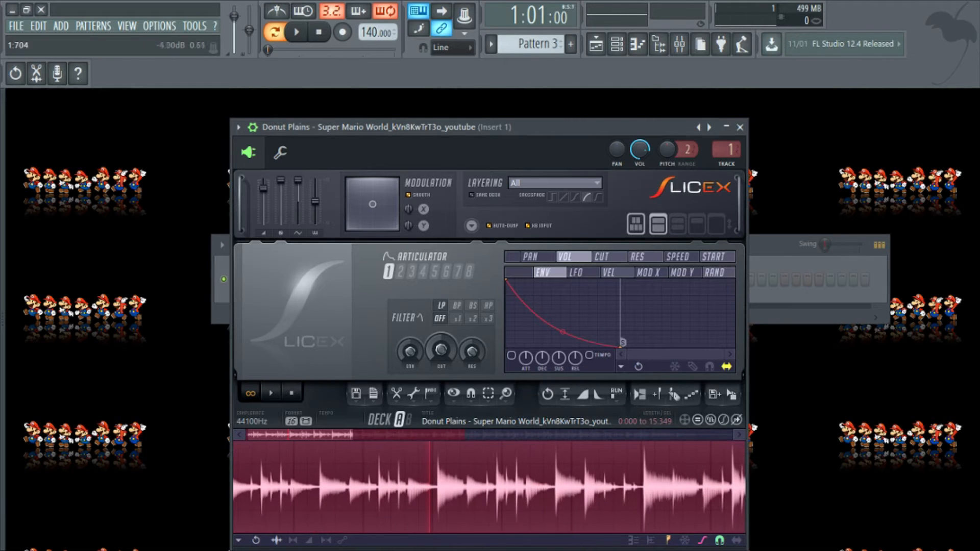
{"action": "left_click_drag", "start_coordinate": [330, 435], "coordinate": [311, 435]}
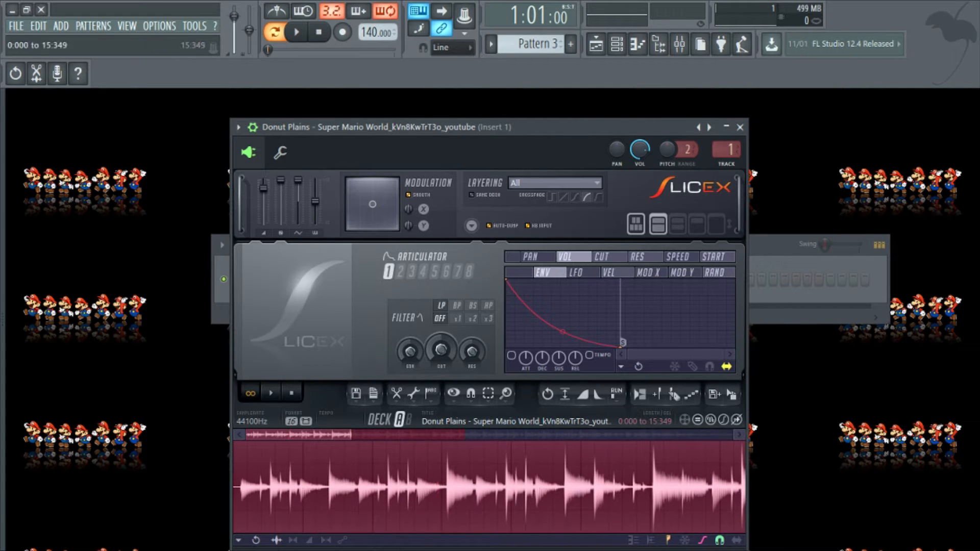
{"action": "scroll", "coordinate": [240, 488], "scroll_direction": "up", "scroll_amount": 3}
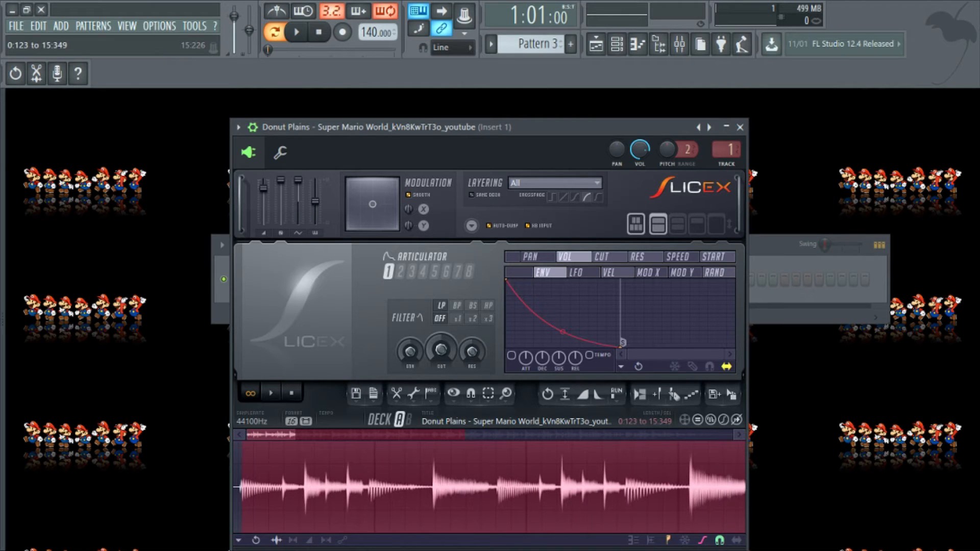
{"action": "scroll", "coordinate": [240, 488], "scroll_direction": "down", "scroll_amount": 5}
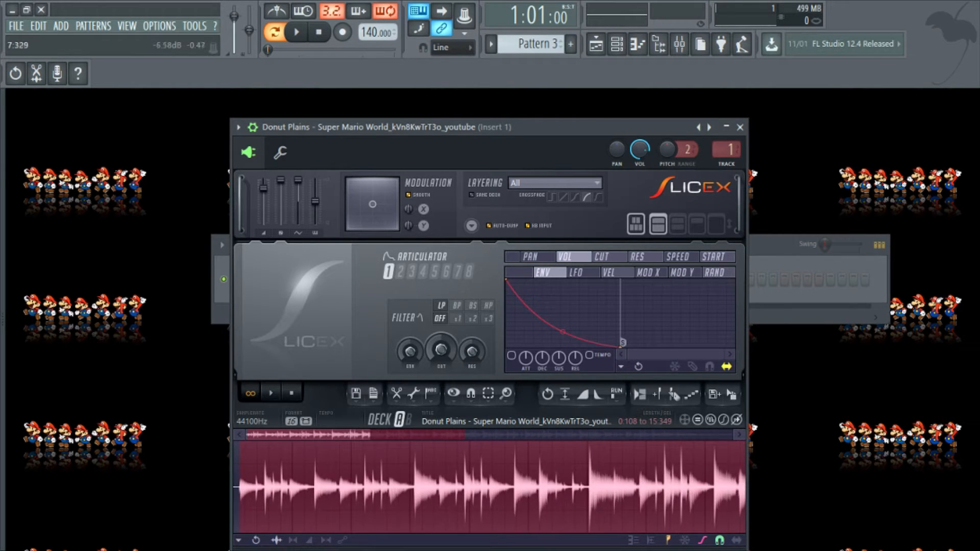
Move the end of the waveform selection to about 12.875 s.
{"action": "scroll", "coordinate": [239, 487], "scroll_direction": "down", "scroll_amount": 4}
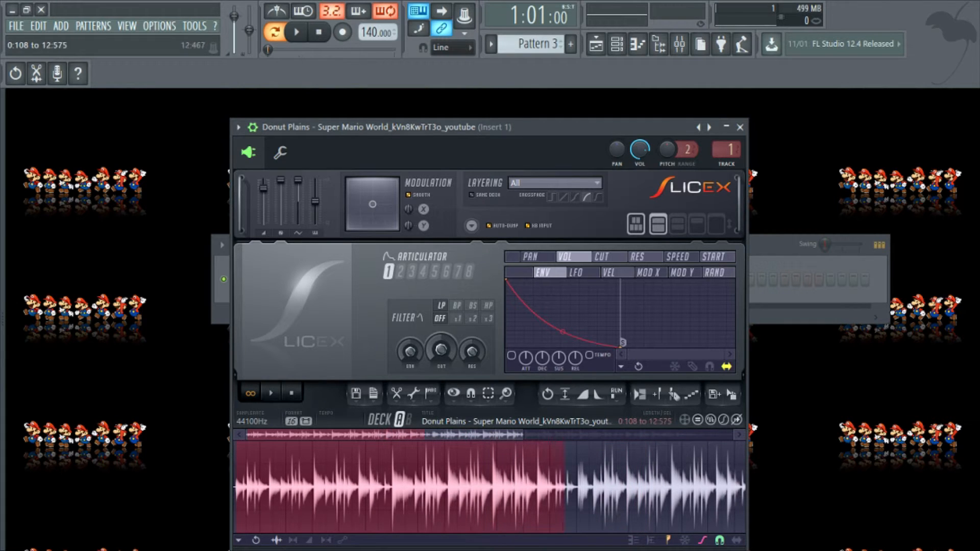
{"action": "scroll", "coordinate": [420, 488], "scroll_direction": "up", "scroll_amount": 6}
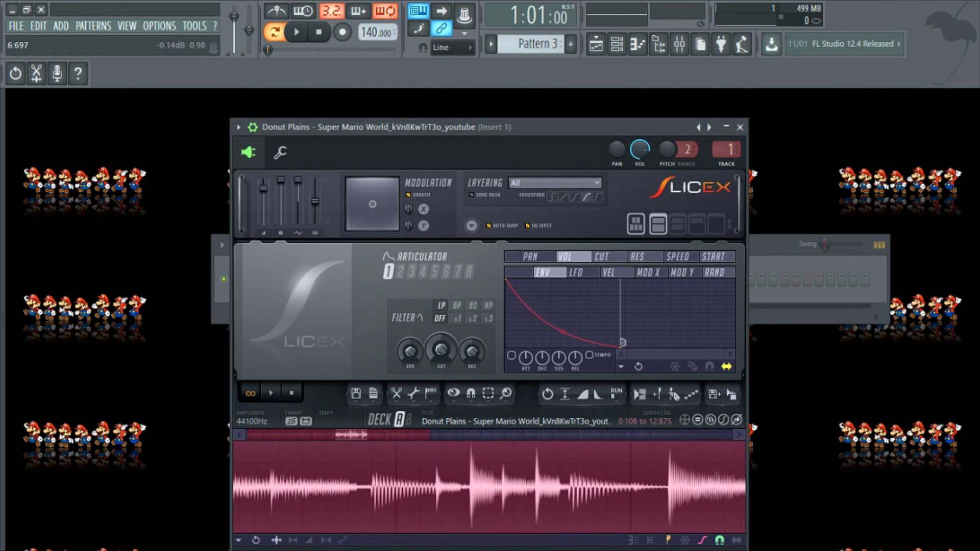
{"action": "left_click_drag", "start_coordinate": [346, 435], "coordinate": [255, 434]}
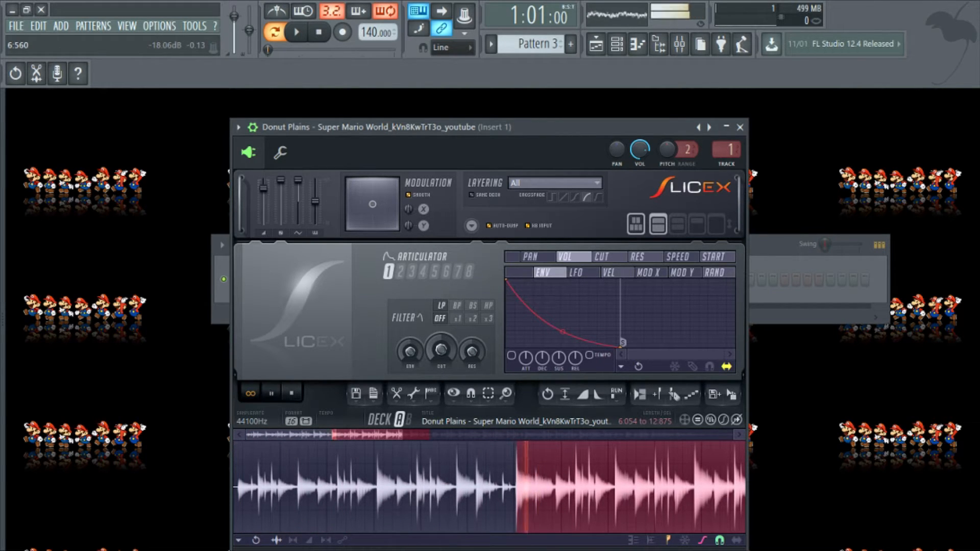
Audition the looped selection from 6.054 to 12.875 s, extend its start back to 0.000, and pause playback.
{"action": "key", "text": "space"}
{"action": "key", "text": "space"}
{"action": "key", "text": "space"}
{"action": "key", "text": "space"}
{"action": "key", "text": "space"}
{"action": "left_click_drag", "start_coordinate": [516, 487], "coordinate": [234, 487]}
{"action": "left_click", "coordinate": [271, 394]}
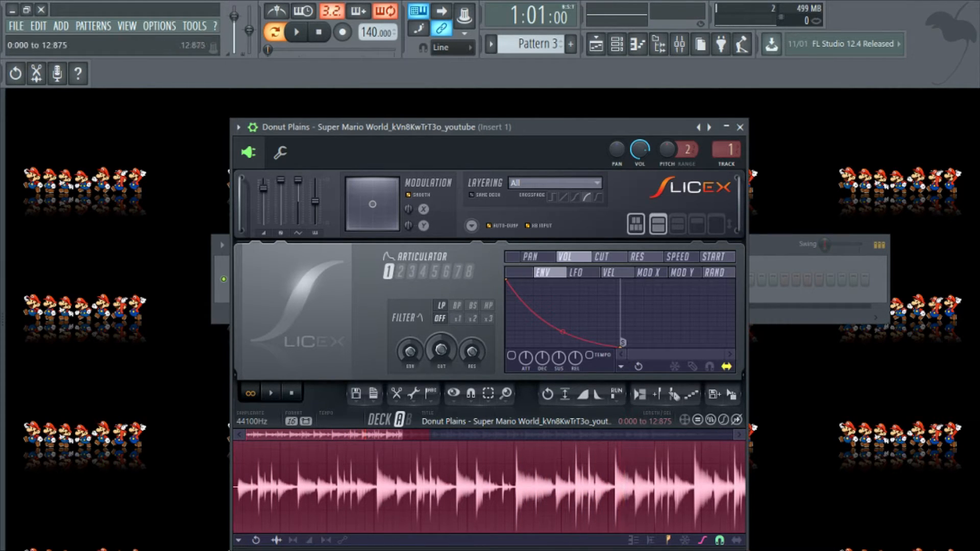
Narrow the waveform selection to the first chop, from about 0.109 to 0.536 s.
{"action": "scroll", "coordinate": [239, 488], "scroll_direction": "up", "scroll_amount": 5}
{"action": "left_click", "coordinate": [238, 488]}
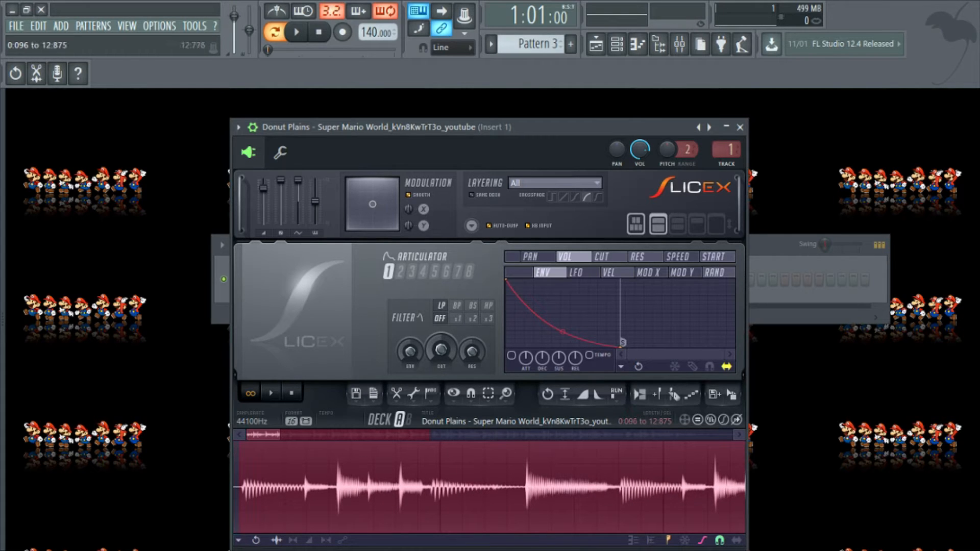
{"action": "scroll", "coordinate": [490, 488], "scroll_direction": "down", "scroll_amount": 5}
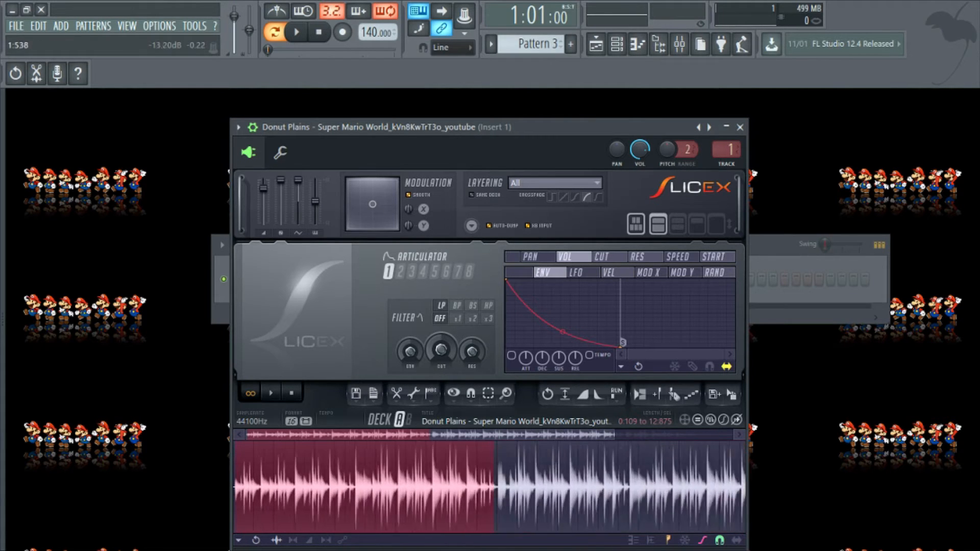
{"action": "scroll", "coordinate": [490, 488], "scroll_direction": "up", "scroll_amount": 5}
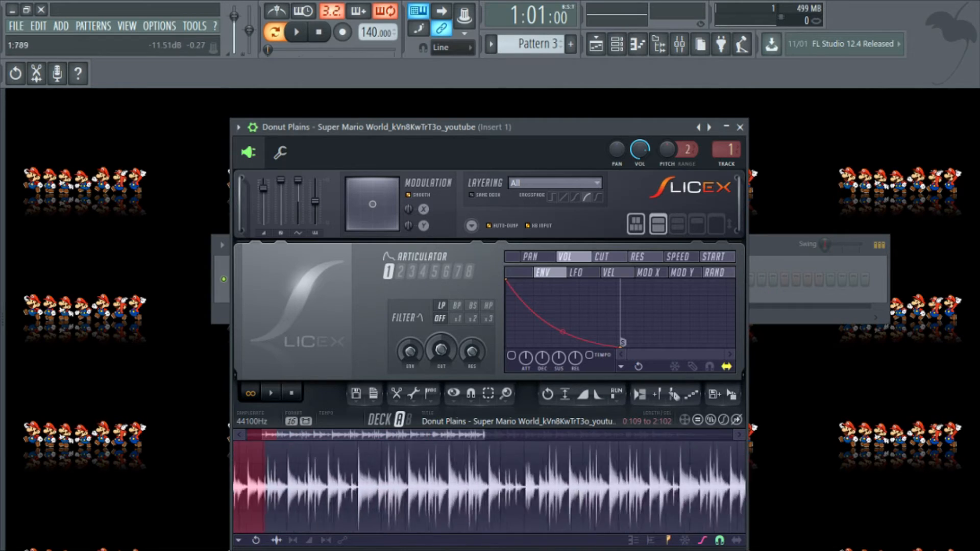
{"action": "left_click_drag", "start_coordinate": [291, 435], "coordinate": [258, 434]}
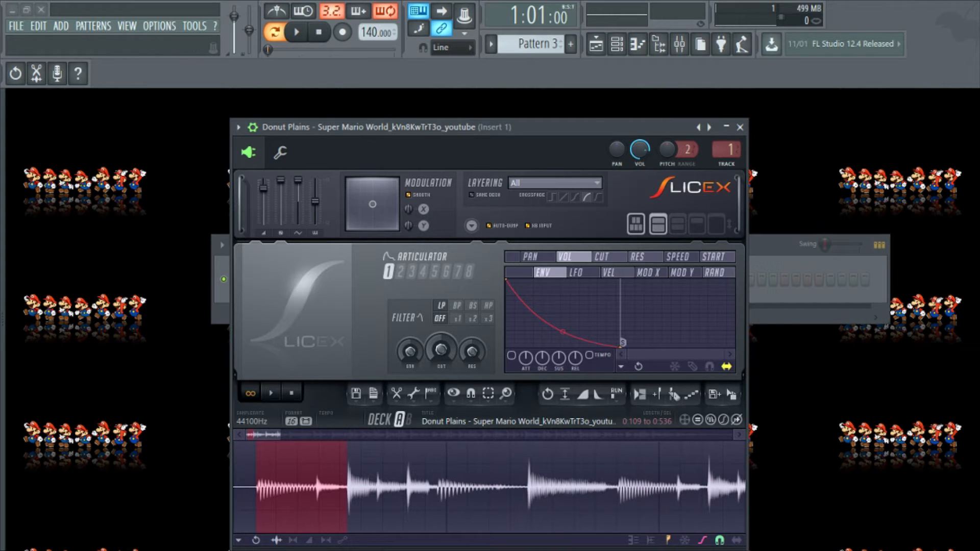
Loop the selected first chop and add a slice marker at its start.
{"action": "key", "text": "Return"}
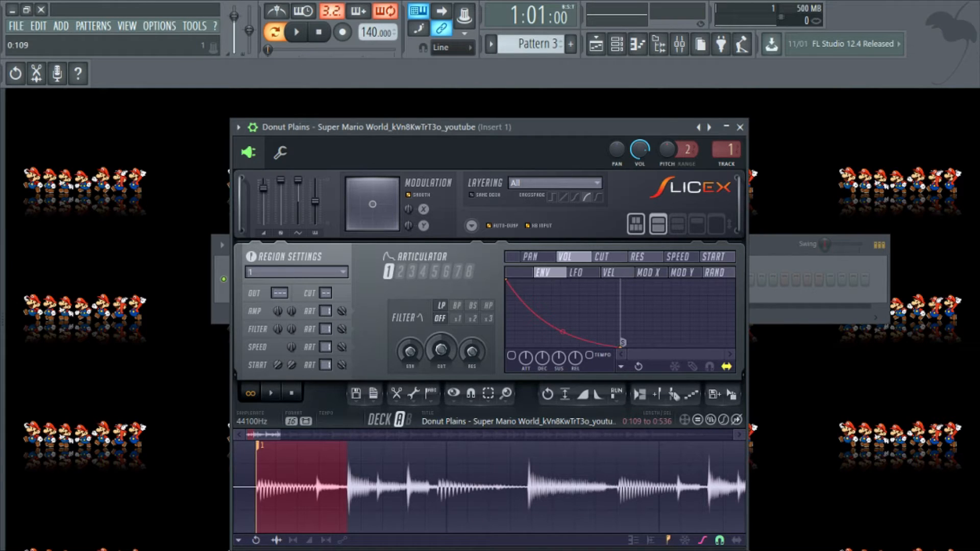
{"action": "key", "text": "ctrl+z"}
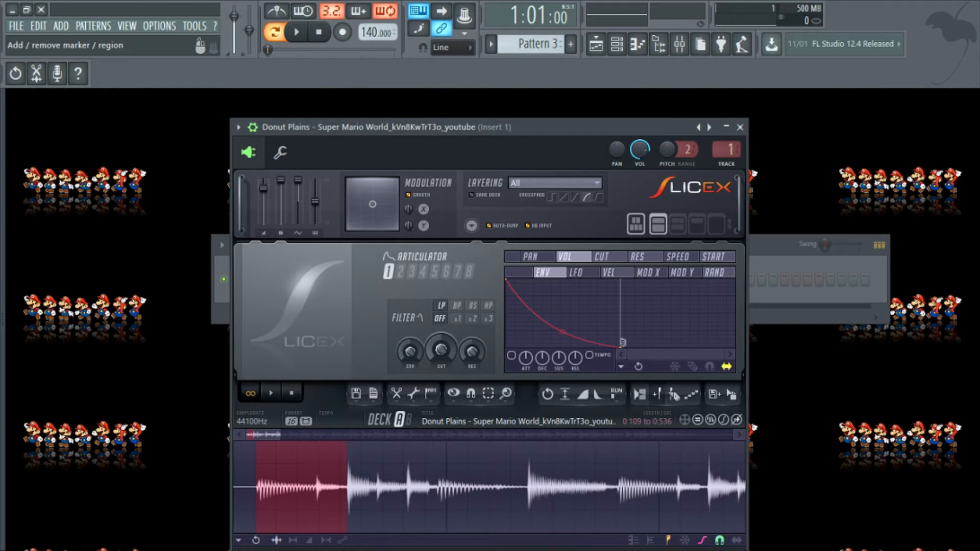
{"action": "key", "text": "space"}
{"action": "left_click", "coordinate": [656, 394]}
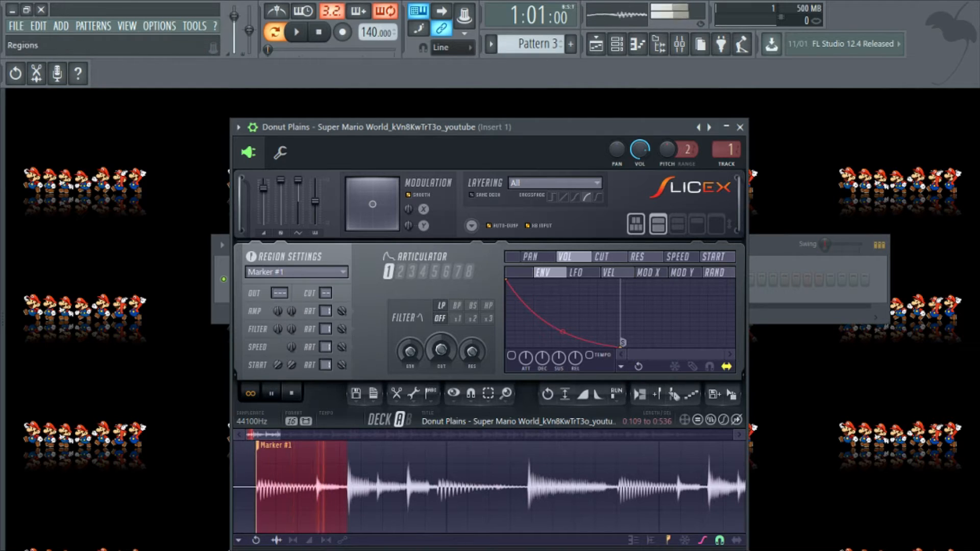
Select the chops following the first one in turn, up to 2.225–3.081 s, and add a slice marker at each start.
{"action": "mouse_move", "coordinate": [349, 487]}
{"action": "left_mouse_down"}
{"action": "mouse_move", "coordinate": [537, 487]}
{"action": "mouse_move", "coordinate": [529, 488]}
{"action": "left_mouse_up"}
{"action": "left_click", "coordinate": [657, 394]}
{"action": "mouse_move", "coordinate": [528, 487]}
{"action": "left_mouse_down"}
{"action": "mouse_move", "coordinate": [806, 487]}
{"action": "mouse_move", "coordinate": [575, 487]}
{"action": "mouse_move", "coordinate": [670, 487]}
{"action": "left_mouse_up"}
{"action": "left_click", "coordinate": [656, 394]}
{"action": "left_click", "coordinate": [656, 394]}
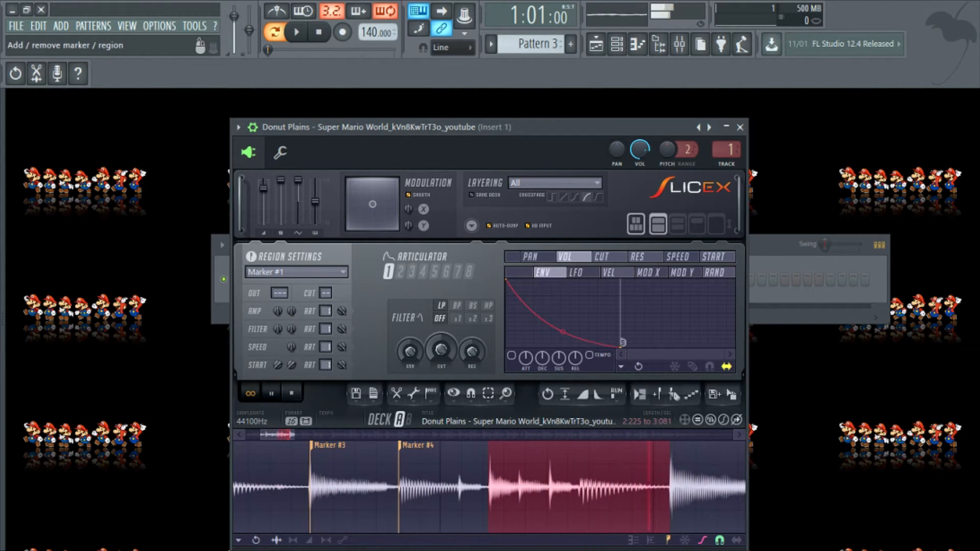
{"action": "left_click", "coordinate": [657, 394]}
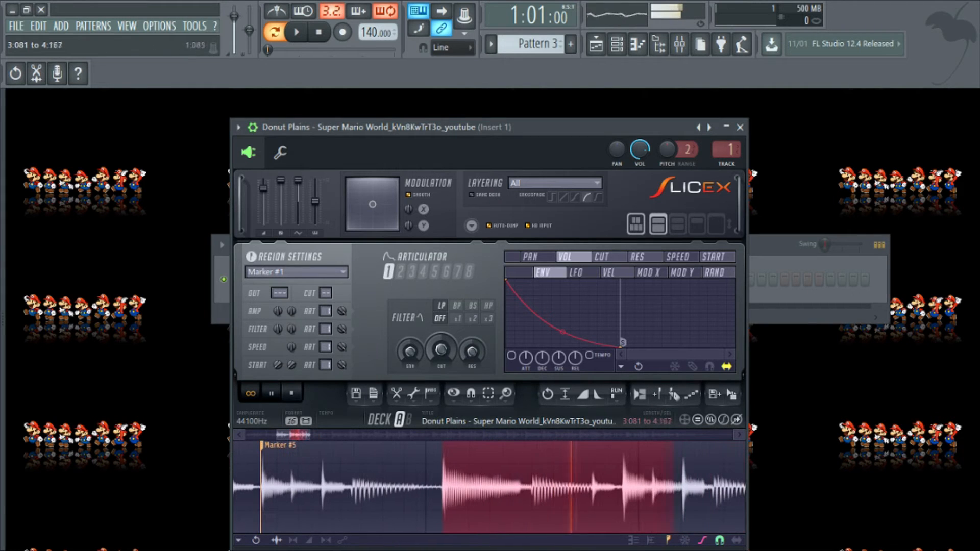
Shorten the selection starting at 3.081 s to end at 3.782 s and add a slice marker at its start.
{"action": "mouse_move", "coordinate": [674, 487]}
{"action": "left_mouse_down"}
{"action": "mouse_move", "coordinate": [522, 488]}
{"action": "mouse_move", "coordinate": [622, 487]}
{"action": "left_mouse_up"}
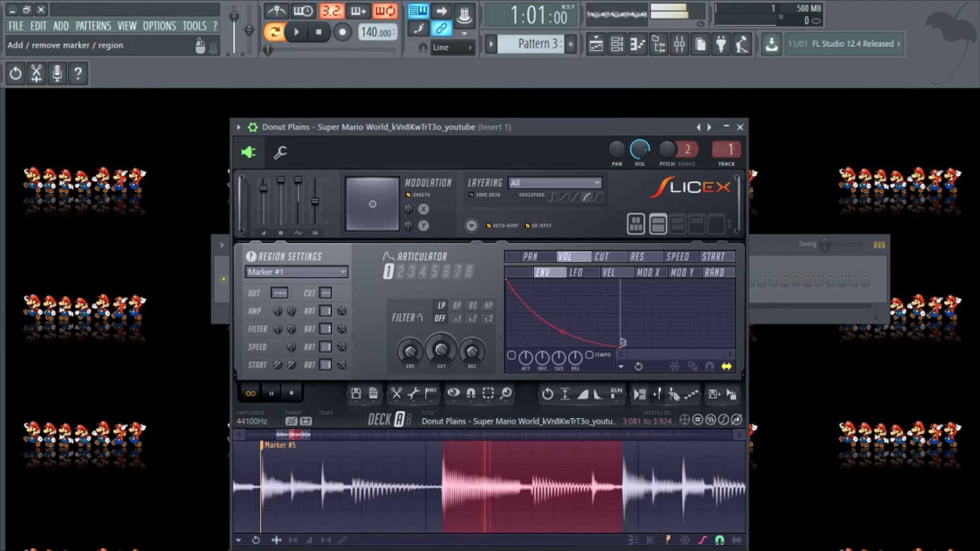
{"action": "left_click_drag", "start_coordinate": [622, 488], "coordinate": [592, 488]}
{"action": "left_click", "coordinate": [656, 394]}
{"action": "key", "text": "space"}
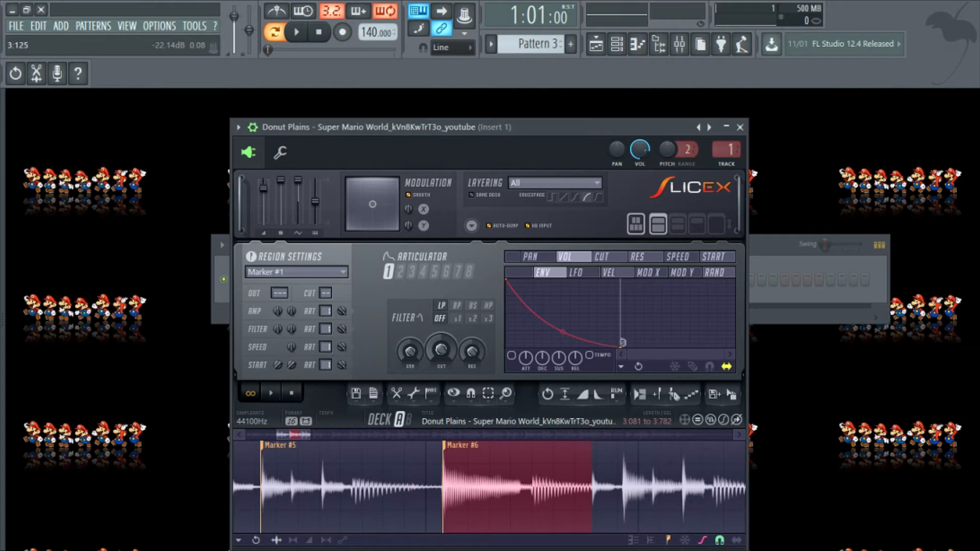
Select the short chop from 3.786 to 3.927 s and add a slice marker at its start.
{"action": "mouse_move", "coordinate": [592, 488]}
{"action": "left_mouse_down"}
{"action": "mouse_move", "coordinate": [619, 487]}
{"action": "mouse_move", "coordinate": [592, 488]}
{"action": "left_mouse_up"}
{"action": "left_click_drag", "start_coordinate": [443, 487], "coordinate": [554, 488]}
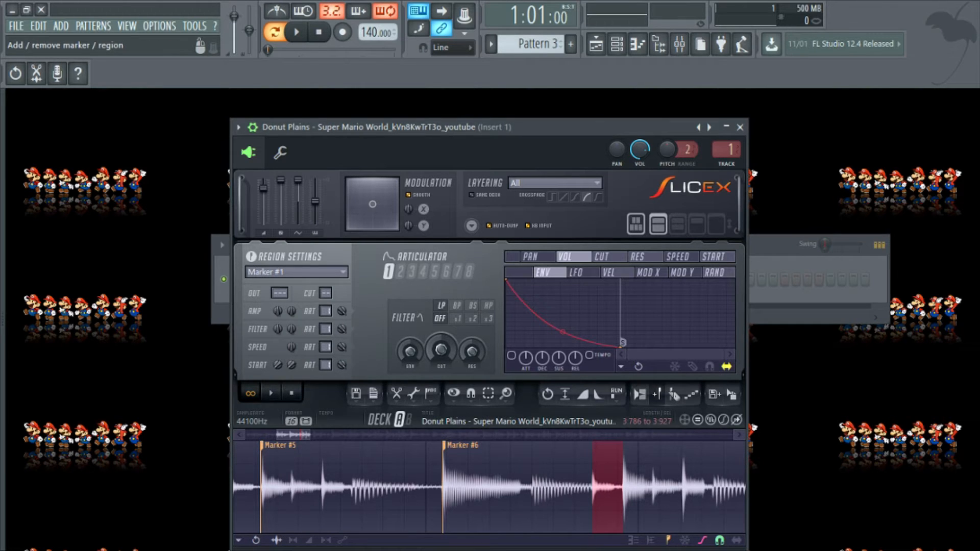
{"action": "left_click", "coordinate": [657, 394]}
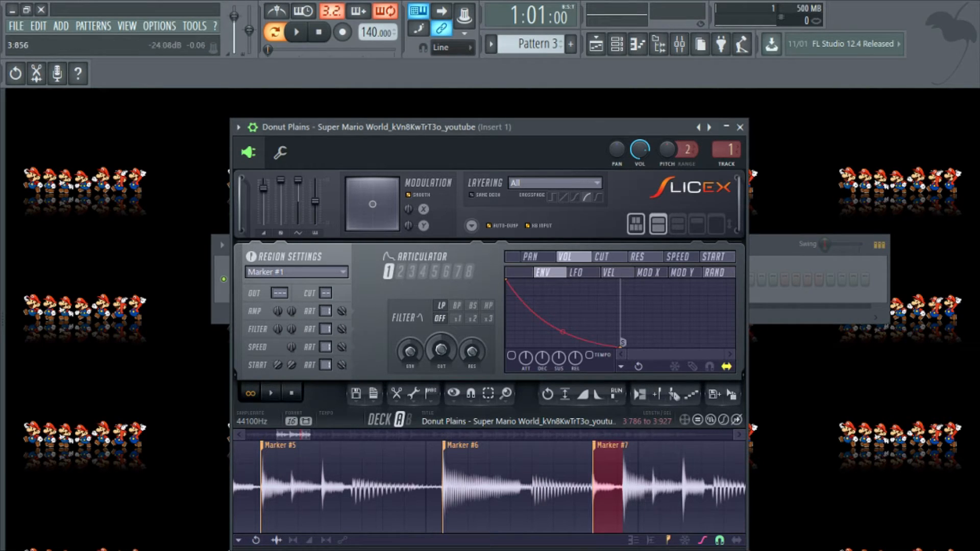
Audition the chop starting at 3.927 s, add a slice marker at its start, and shorten the selection to end at 4.072 s.
{"action": "left_click_drag", "start_coordinate": [593, 484], "coordinate": [715, 474]}
{"action": "key", "text": "space"}
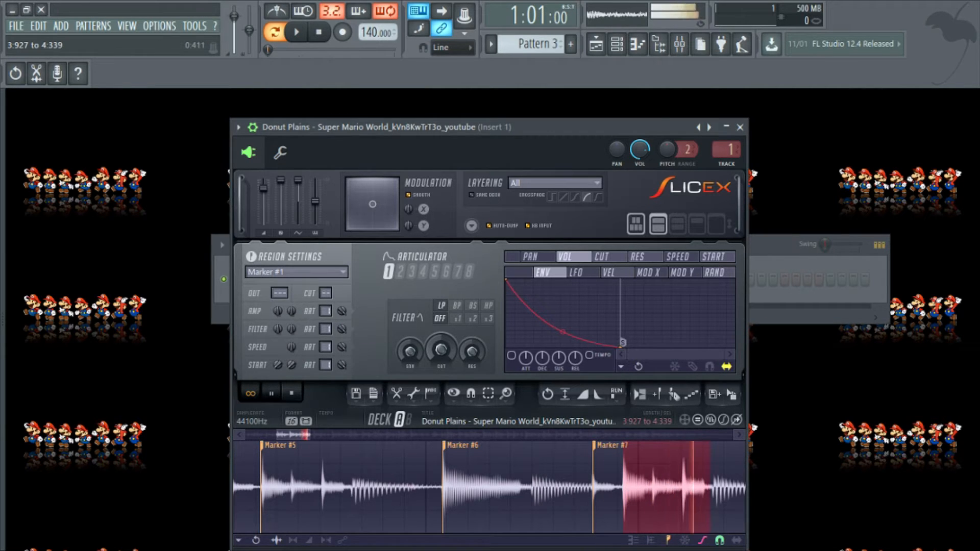
{"action": "left_click", "coordinate": [657, 394]}
{"action": "left_click_drag", "start_coordinate": [714, 480], "coordinate": [654, 480]}
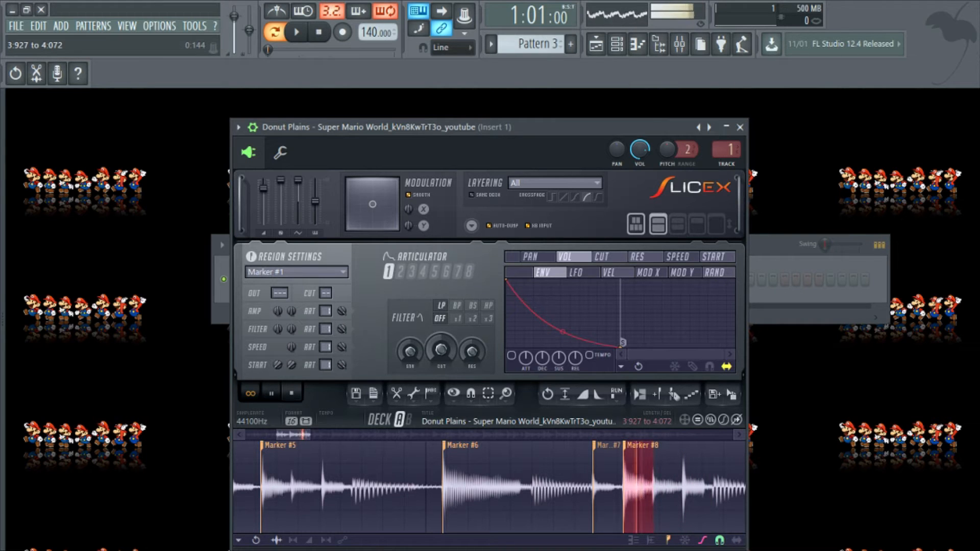
Add slice markers at the starts of the consecutive chops from 4.072 s up to the one spanning 5.195–5.756 s.
{"action": "left_click_drag", "start_coordinate": [624, 479], "coordinate": [657, 480]}
{"action": "scroll", "coordinate": [691, 480], "scroll_direction": "up", "scroll_amount": 4}
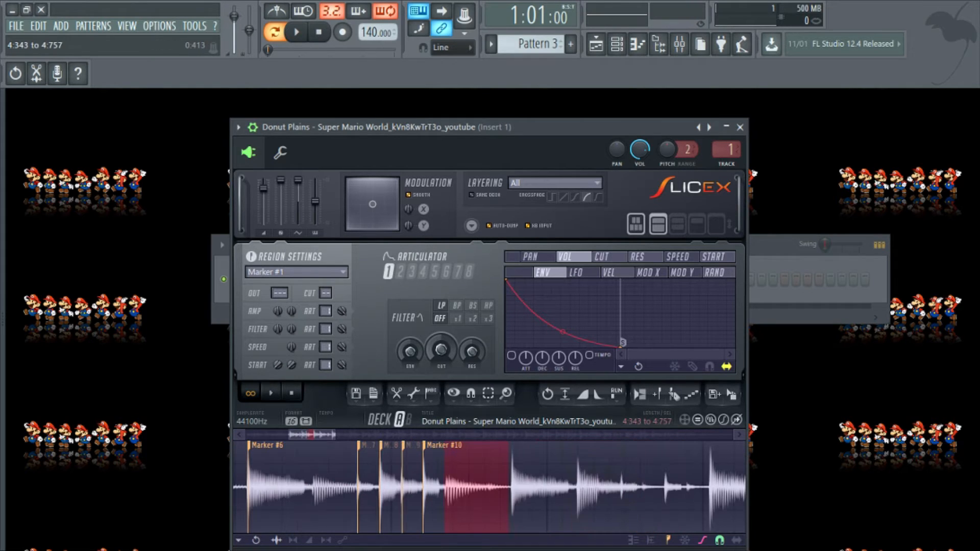
{"action": "key", "text": "space"}
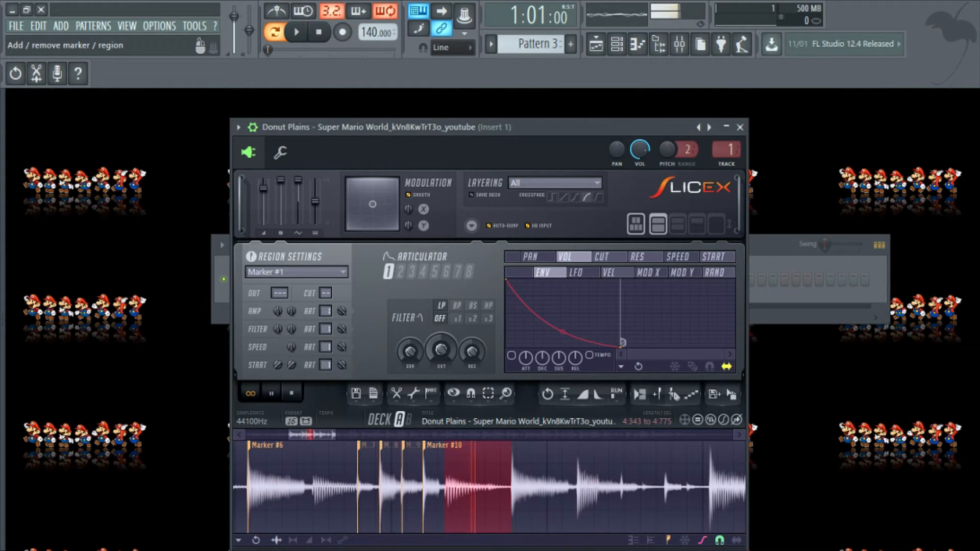
{"action": "left_click_drag", "start_coordinate": [579, 487], "coordinate": [577, 487]}
{"action": "left_click", "coordinate": [657, 394]}
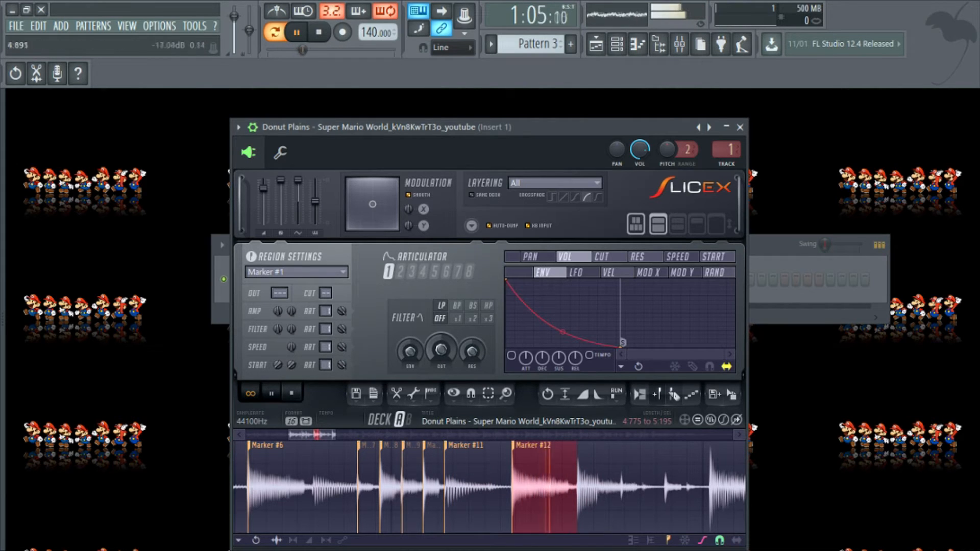
{"action": "left_click_drag", "start_coordinate": [642, 487], "coordinate": [664, 487]}
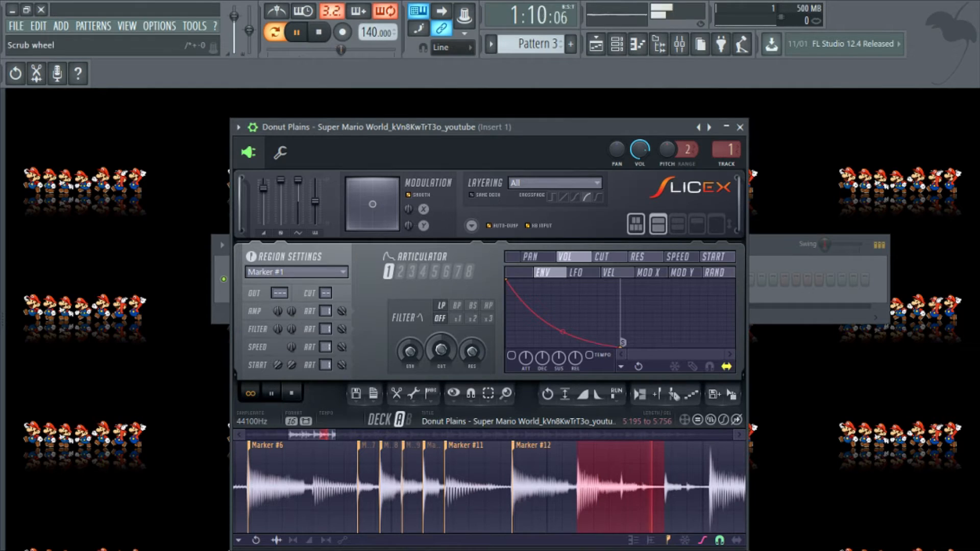
{"action": "left_click", "coordinate": [657, 394]}
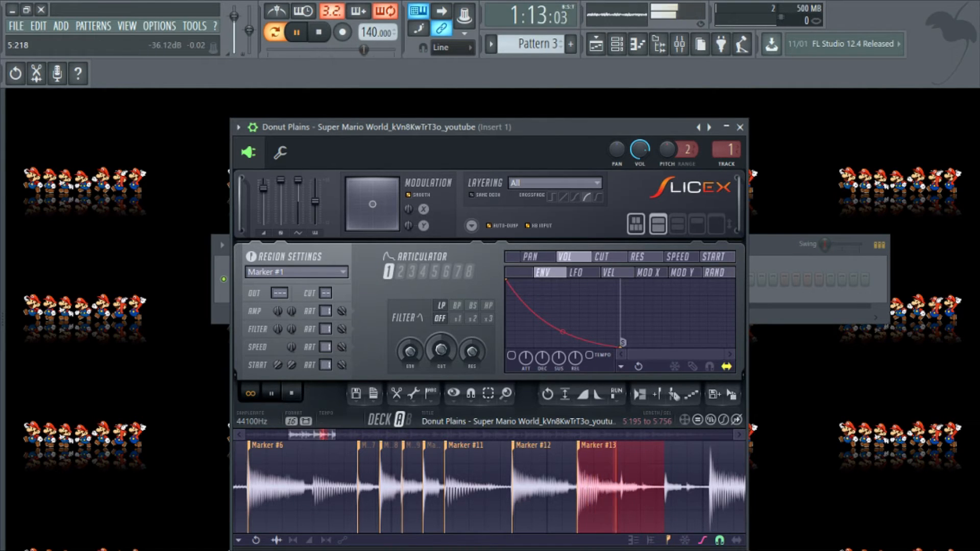
Add slice markers at the starts of the chop from 5.756 to 6.040 s and the following ones up to 6.475–6.894 s.
{"action": "left_click_drag", "start_coordinate": [702, 488], "coordinate": [709, 488]}
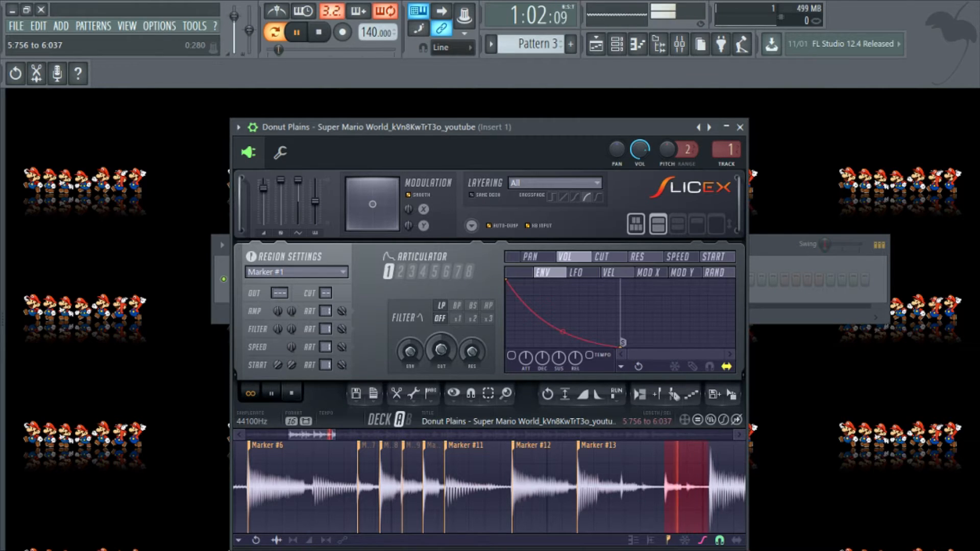
{"action": "scroll", "coordinate": [681, 487], "scroll_direction": "up", "scroll_amount": 2}
{"action": "scroll", "coordinate": [680, 487], "scroll_direction": "up", "scroll_amount": 3}
{"action": "scroll", "coordinate": [681, 487], "scroll_direction": "down", "scroll_amount": 3}
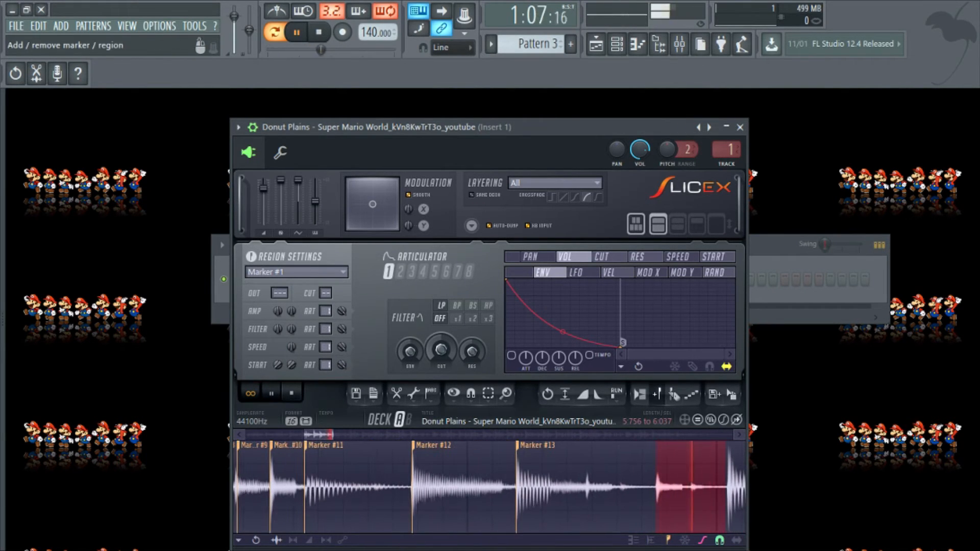
{"action": "left_click_drag", "start_coordinate": [726, 487], "coordinate": [727, 487]}
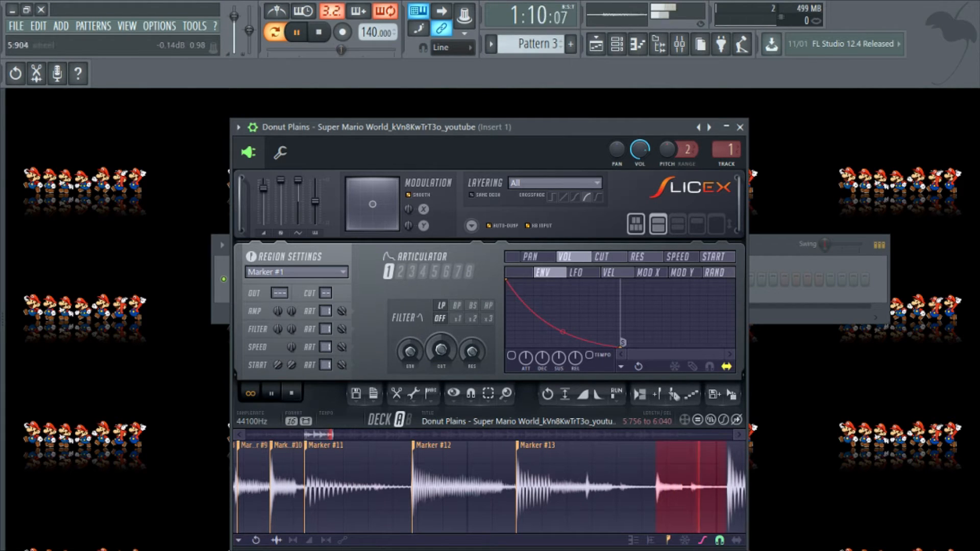
{"action": "left_click", "coordinate": [657, 394]}
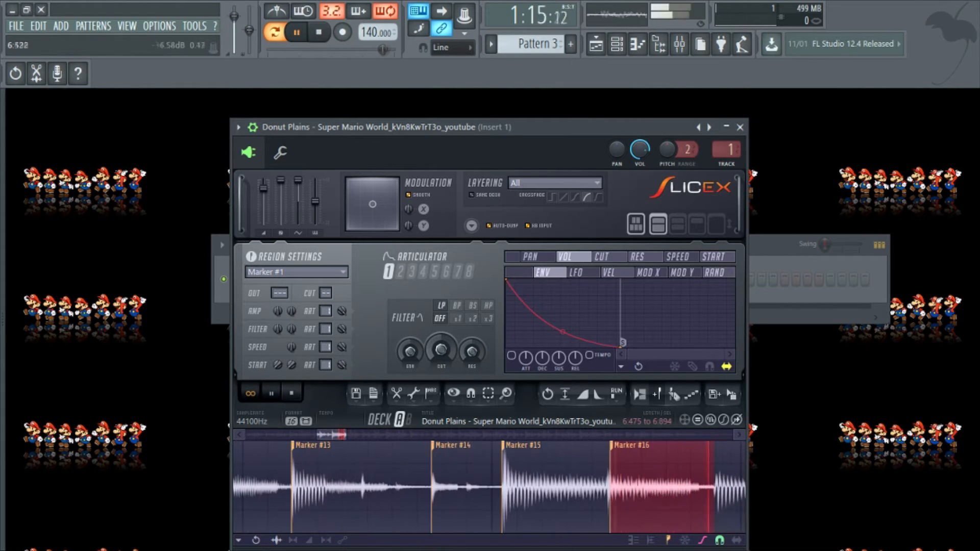
{"action": "scroll", "coordinate": [615, 470], "scroll_direction": "down", "scroll_amount": 5}
{"action": "key", "text": "space"}
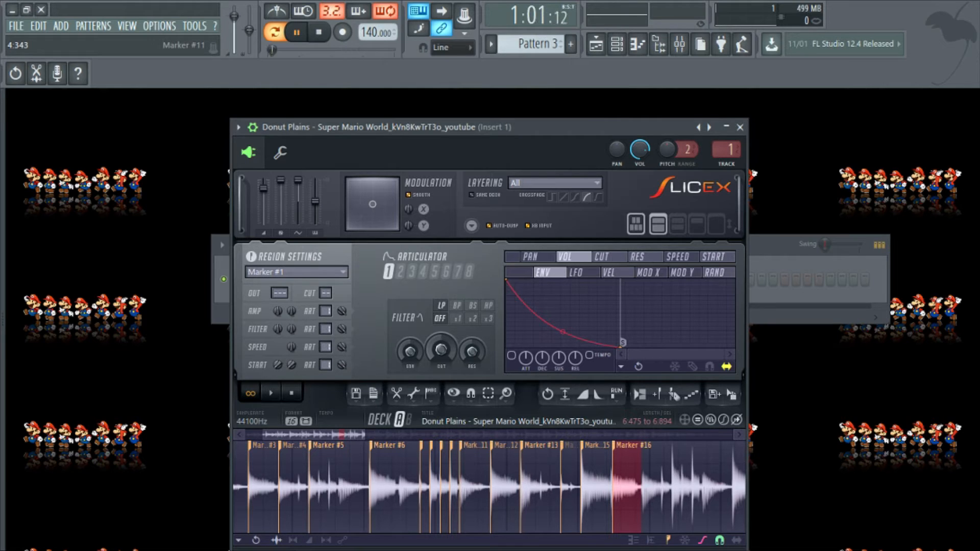
Add a second Slicex channel and arrange its window beside the Donut Plains one.
{"action": "left_click_drag", "start_coordinate": [460, 127], "coordinate": [668, 121]}
{"action": "left_click", "coordinate": [317, 313]}
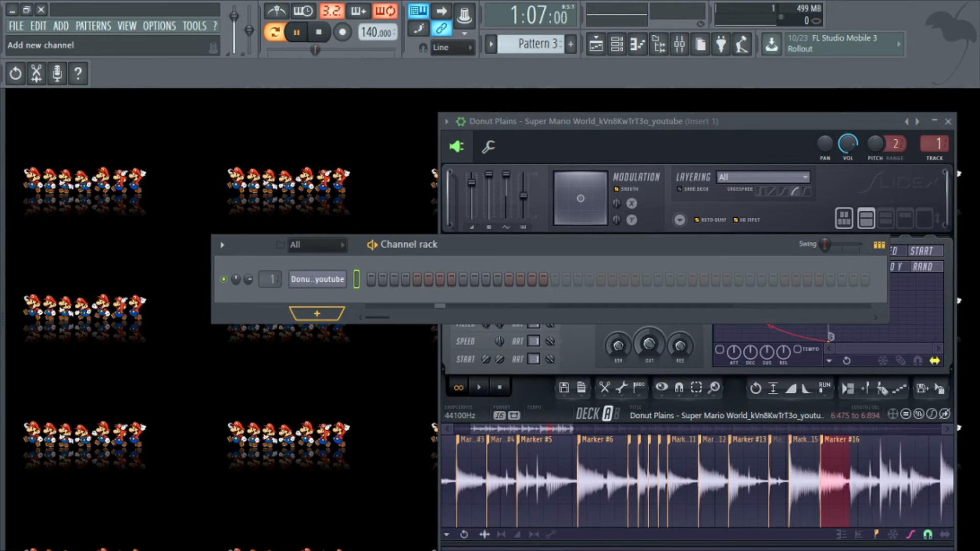
{"action": "left_click", "coordinate": [363, 252]}
{"action": "left_click_drag", "start_coordinate": [408, 182], "coordinate": [463, 131]}
{"action": "left_click", "coordinate": [663, 122]}
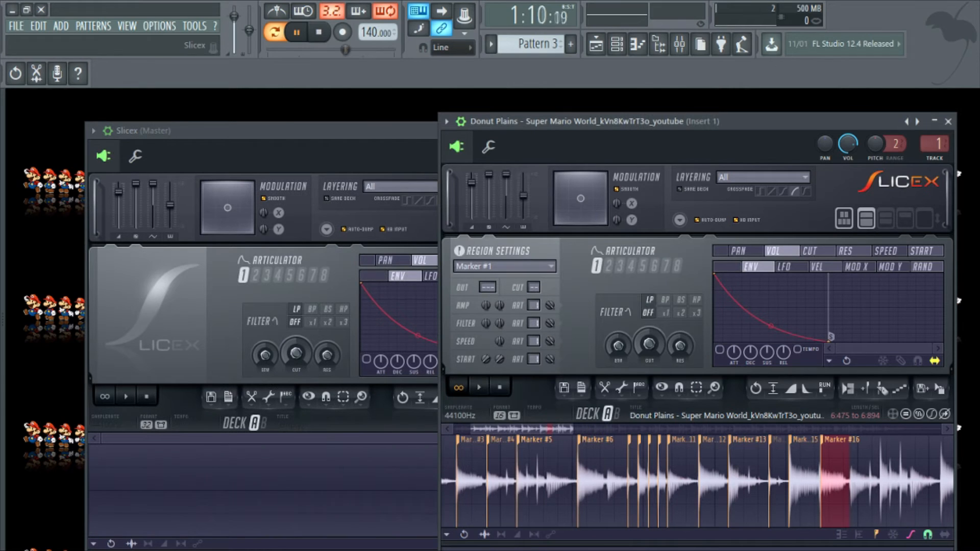
{"action": "left_click_drag", "start_coordinate": [306, 130], "coordinate": [353, 90]}
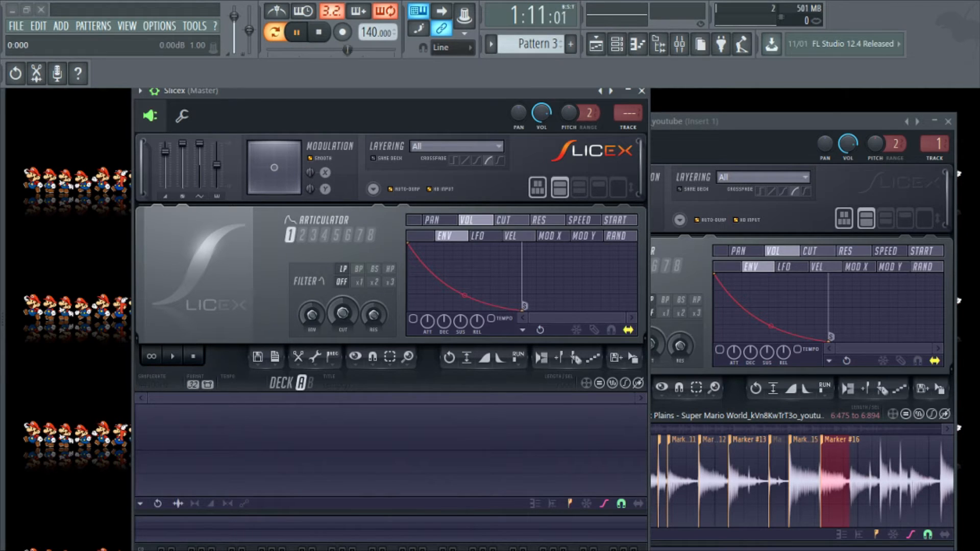
Load Sonic Colors -Aquarium Park Act 1- Music into the new Slicex, play it looped, and select from 10.651 to 25.670 s.
{"action": "left_click_drag", "start_coordinate": [391, 358], "coordinate": [391, 449]}
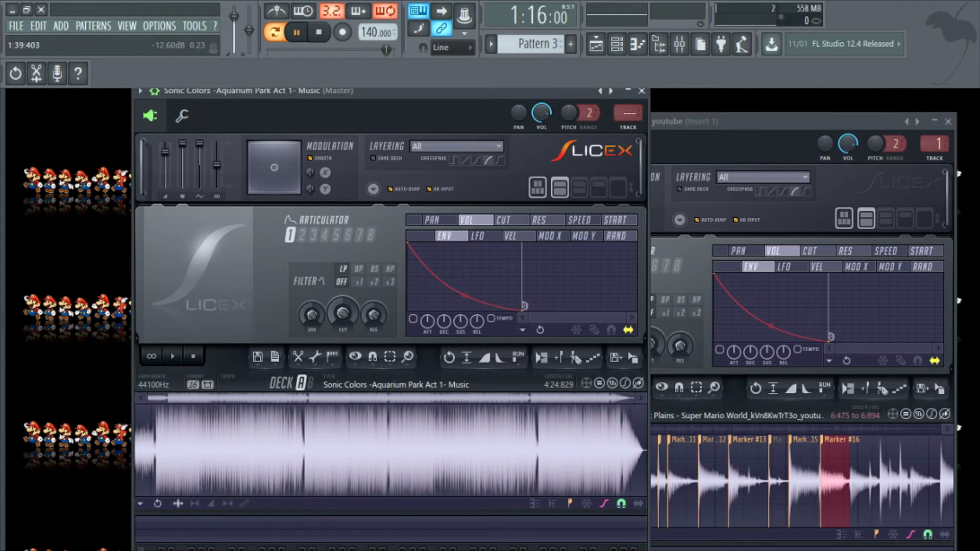
{"action": "left_click", "coordinate": [173, 356]}
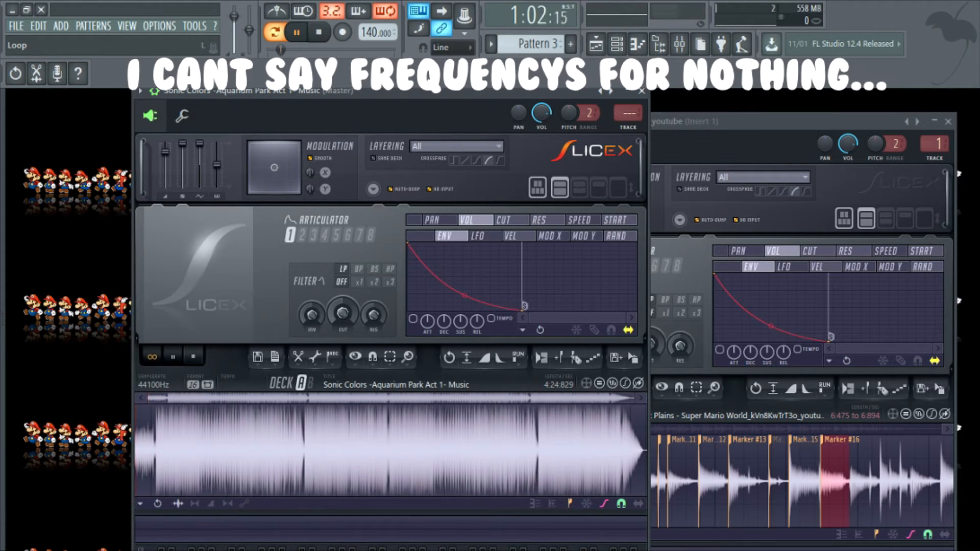
{"action": "scroll", "coordinate": [166, 449], "scroll_direction": "up", "scroll_amount": 3}
{"action": "left_click_drag", "start_coordinate": [195, 398], "coordinate": [177, 398]}
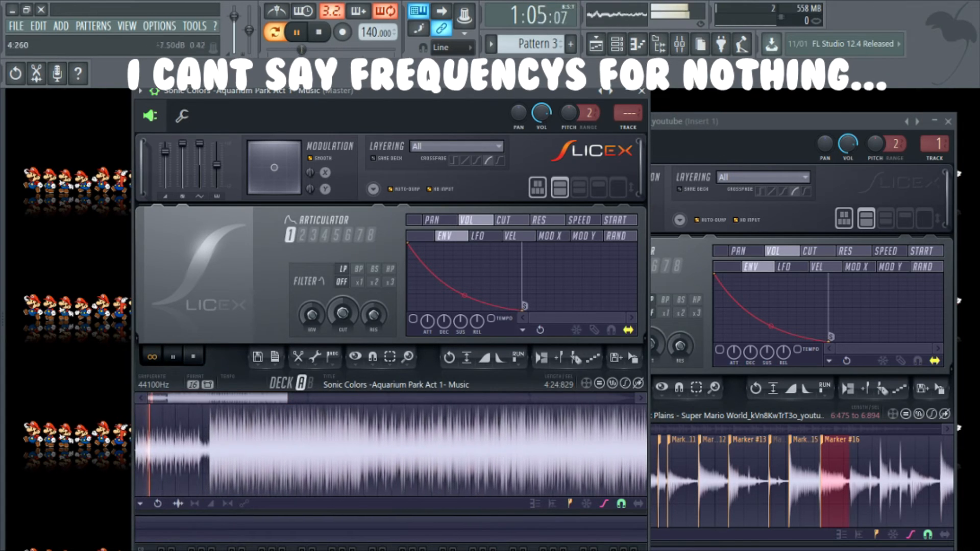
{"action": "left_click_drag", "start_coordinate": [210, 452], "coordinate": [308, 452]}
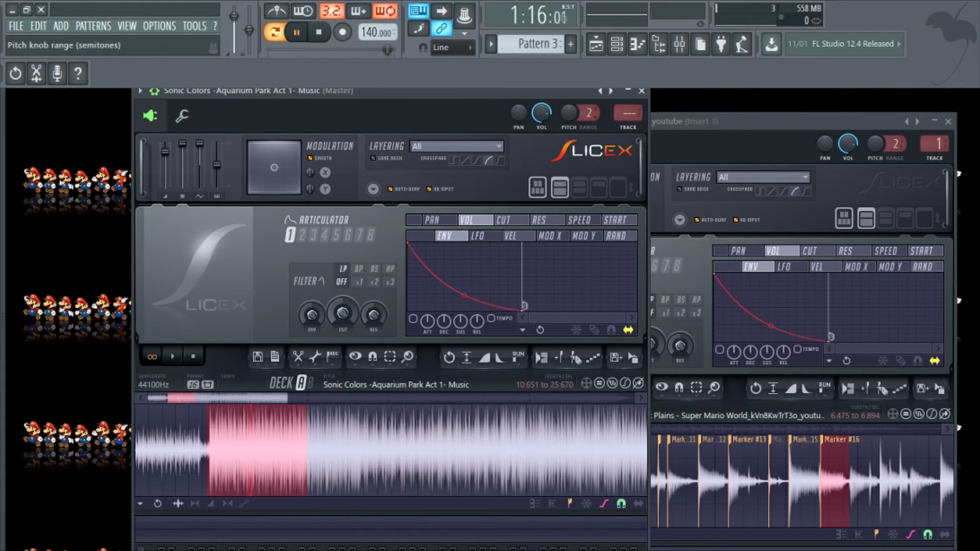
Pause the pattern playback and delete the Sonic Colors Slicex channel.
{"action": "left_click", "coordinate": [642, 90]}
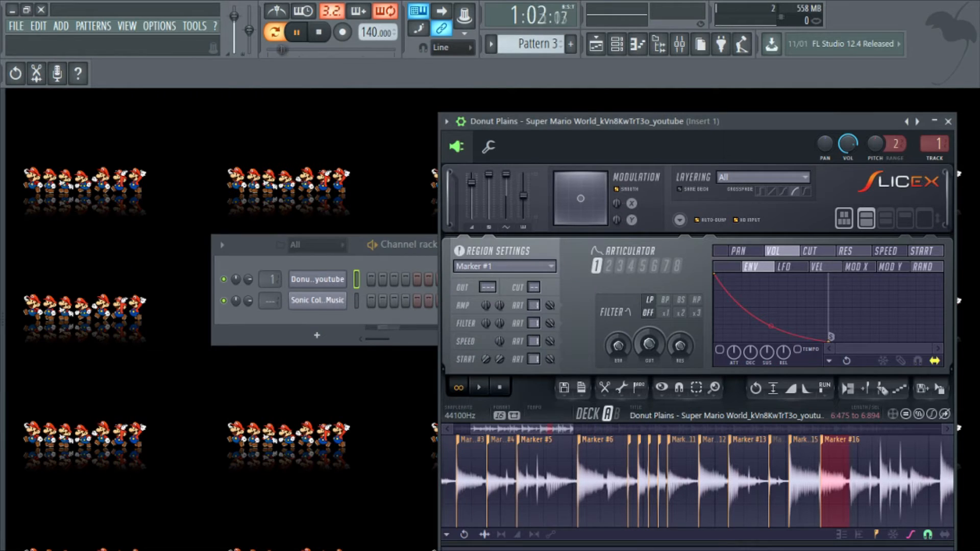
{"action": "left_click", "coordinate": [325, 300]}
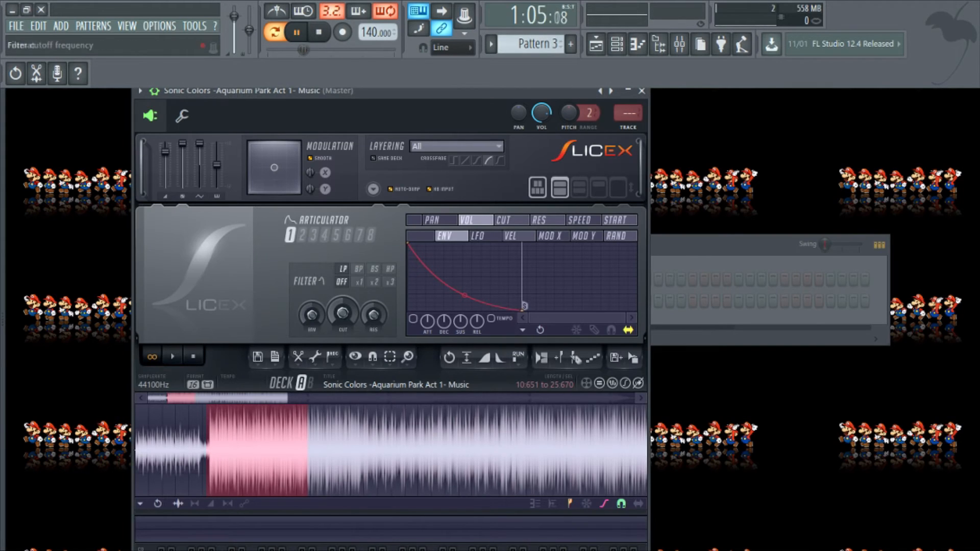
{"action": "left_click", "coordinate": [296, 33]}
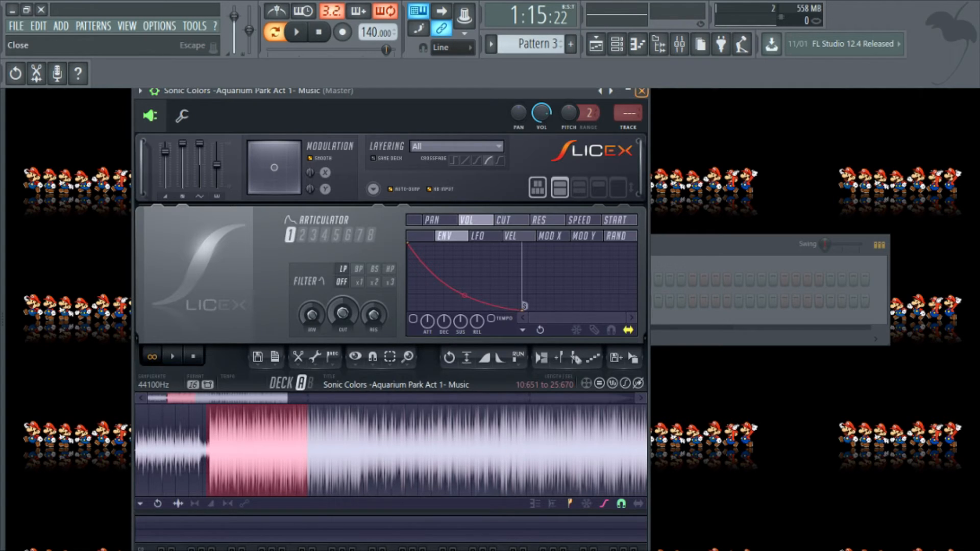
{"action": "left_click", "coordinate": [642, 91]}
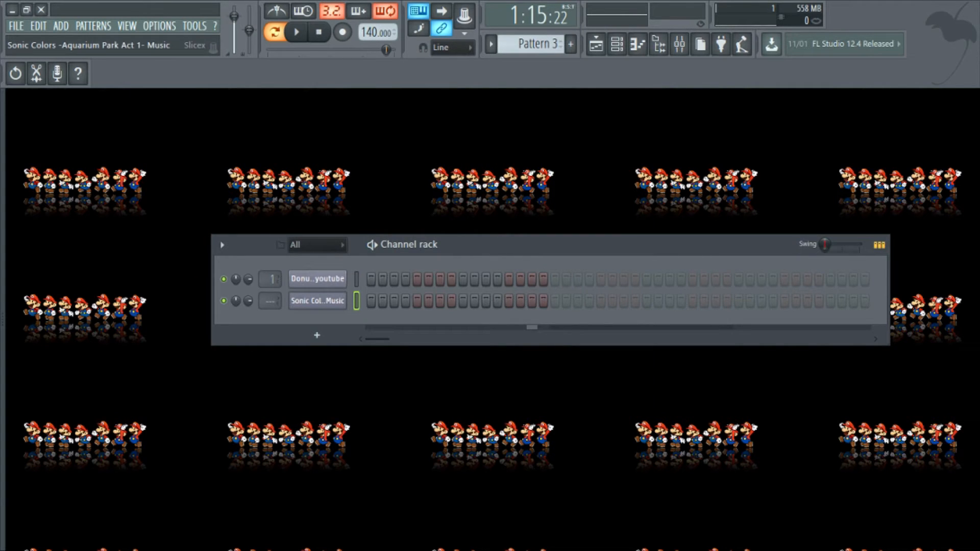
{"action": "key", "text": "Return"}
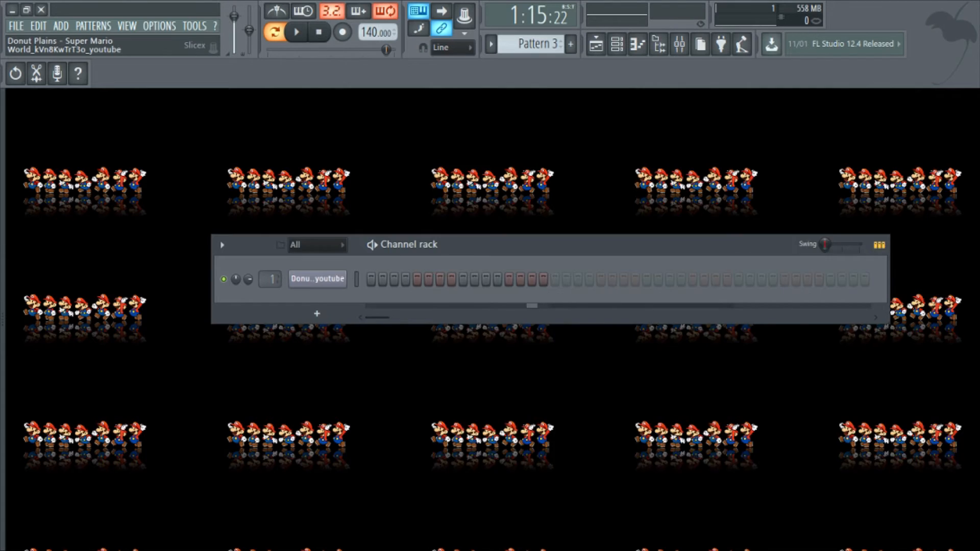
Reopen the Donut Plains Slicex window and move it to the middle of the workspace.
{"action": "left_click", "coordinate": [318, 279]}
{"action": "left_click_drag", "start_coordinate": [612, 122], "coordinate": [519, 126]}
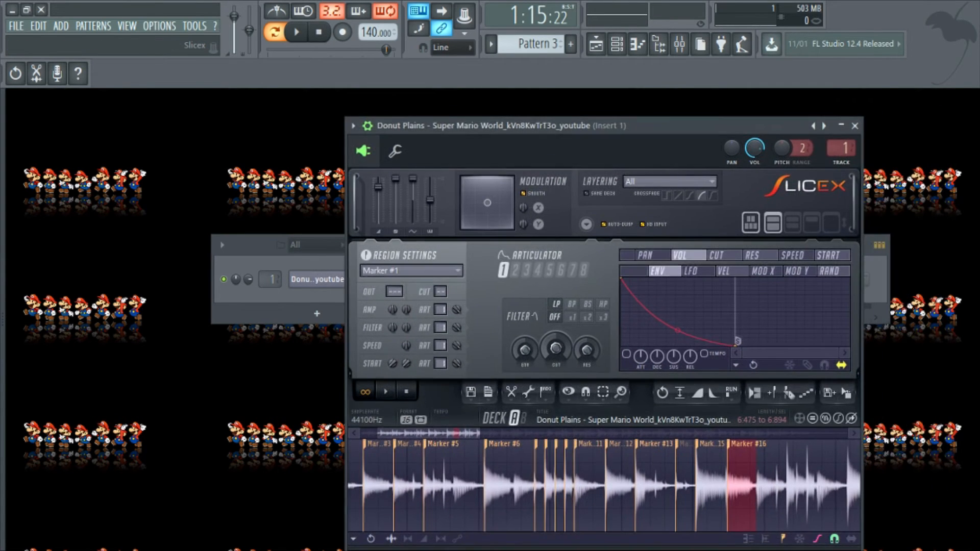
{"action": "left_click_drag", "start_coordinate": [519, 126], "coordinate": [433, 111]}
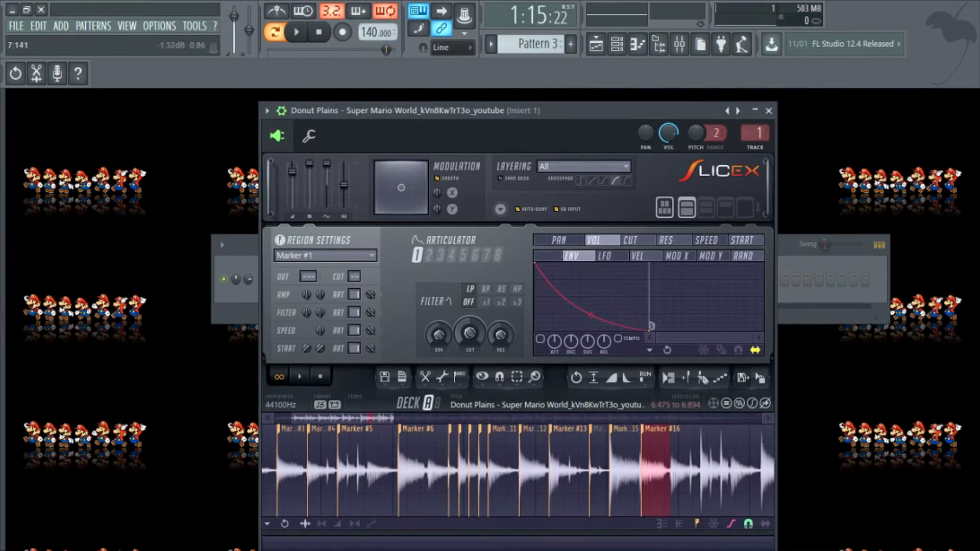
Select and audition the chop from 6.894 to 7.315 s and add a slice marker at its start.
{"action": "left_click_drag", "start_coordinate": [670, 471], "coordinate": [696, 470]}
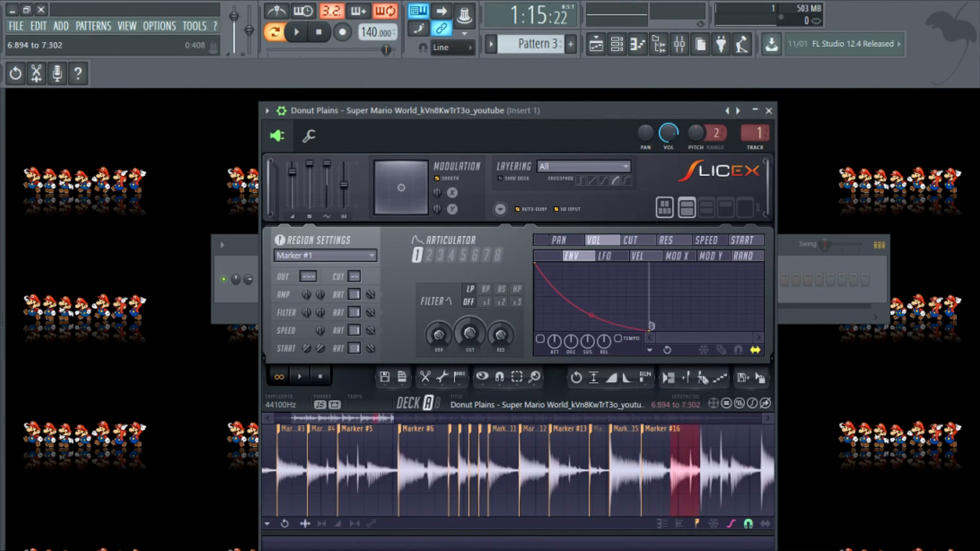
{"action": "key", "text": "space"}
{"action": "scroll", "coordinate": [699, 467], "scroll_direction": "up", "scroll_amount": 3}
{"action": "left_click_drag", "start_coordinate": [696, 469], "coordinate": [699, 469]}
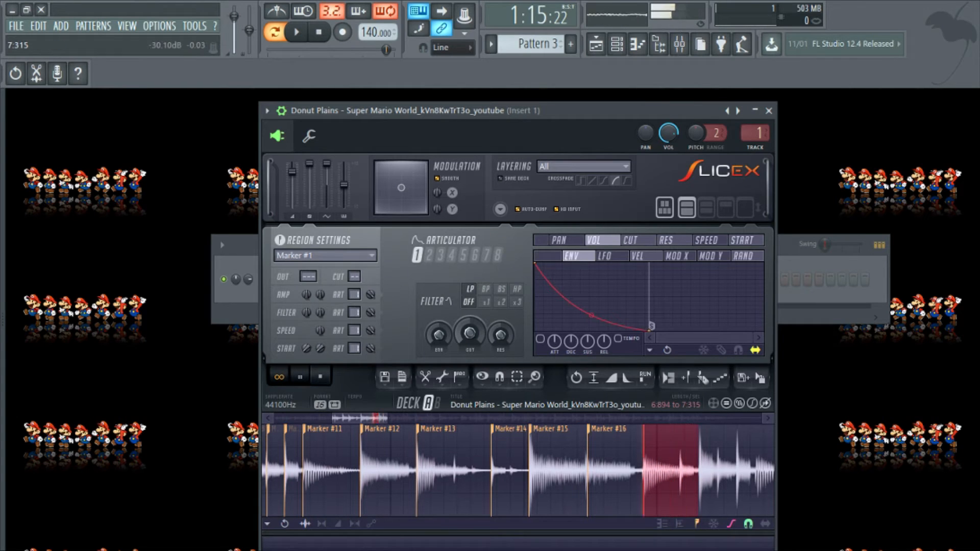
{"action": "left_click", "coordinate": [686, 378]}
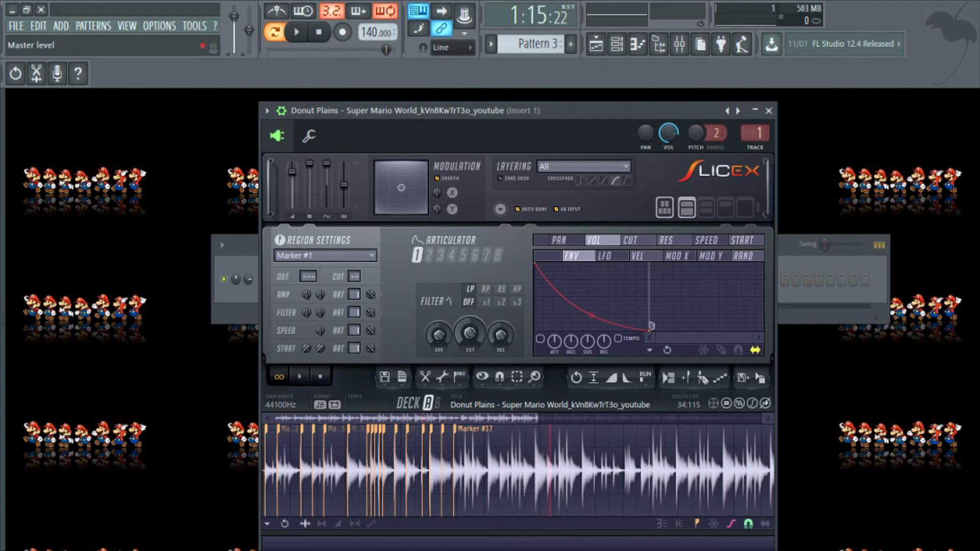
Close the Slicex window and open the Donut Plains channel's piano roll maximized.
{"action": "left_click", "coordinate": [769, 110]}
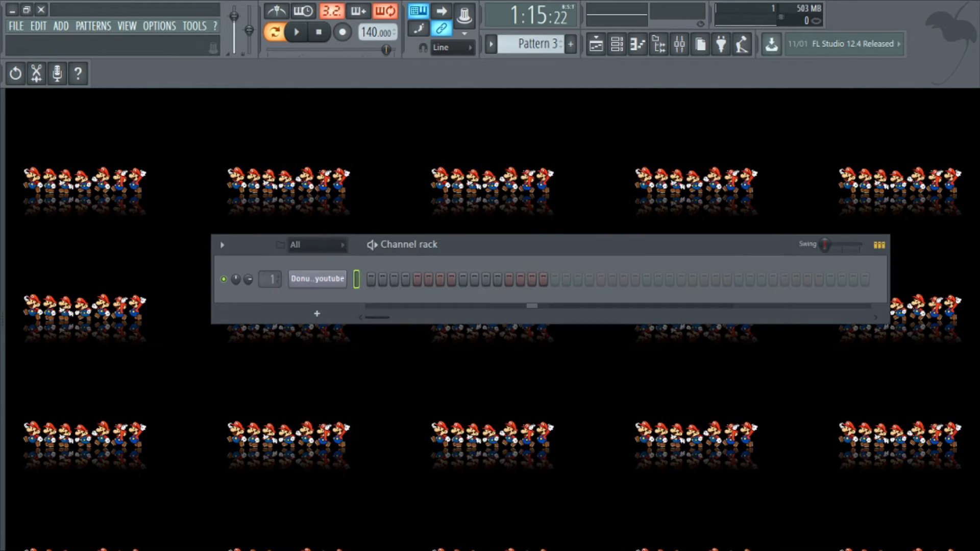
{"action": "left_click", "coordinate": [317, 279]}
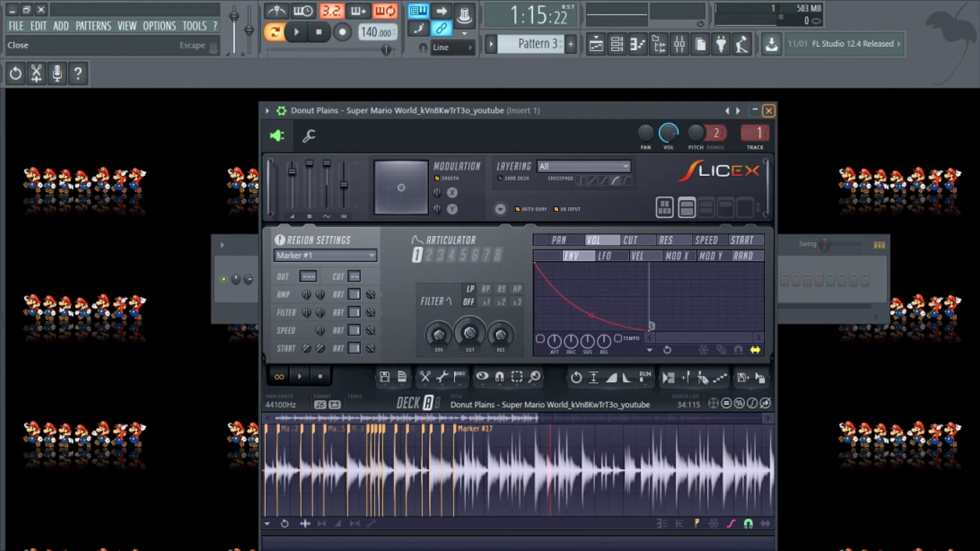
{"action": "left_click", "coordinate": [769, 111]}
{"action": "left_click", "coordinate": [638, 45]}
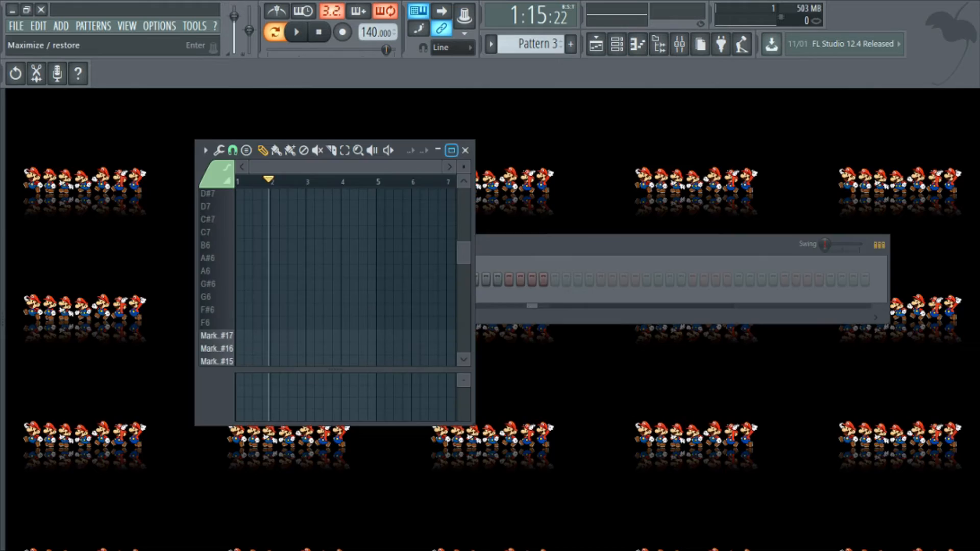
{"action": "left_click", "coordinate": [452, 150]}
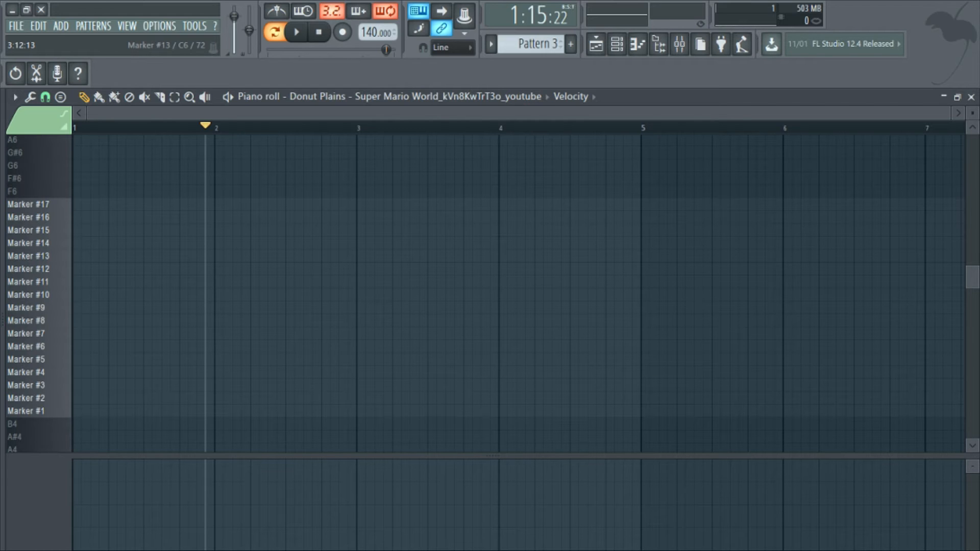
Audition the slices Marker #1 through Marker #4 one after another.
{"action": "key", "text": "z"}
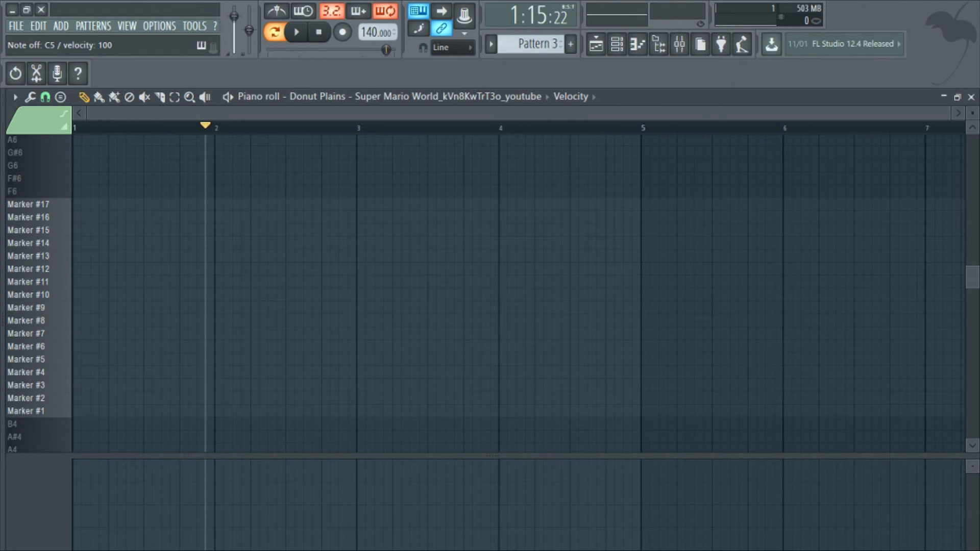
{"action": "key", "text": "s"}
{"action": "key", "text": "x"}
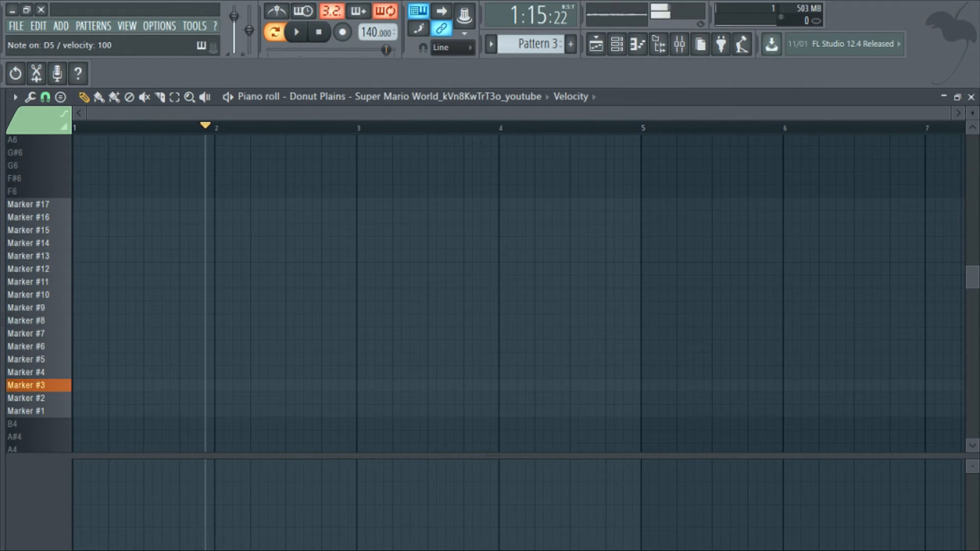
{"action": "key", "text": "d"}
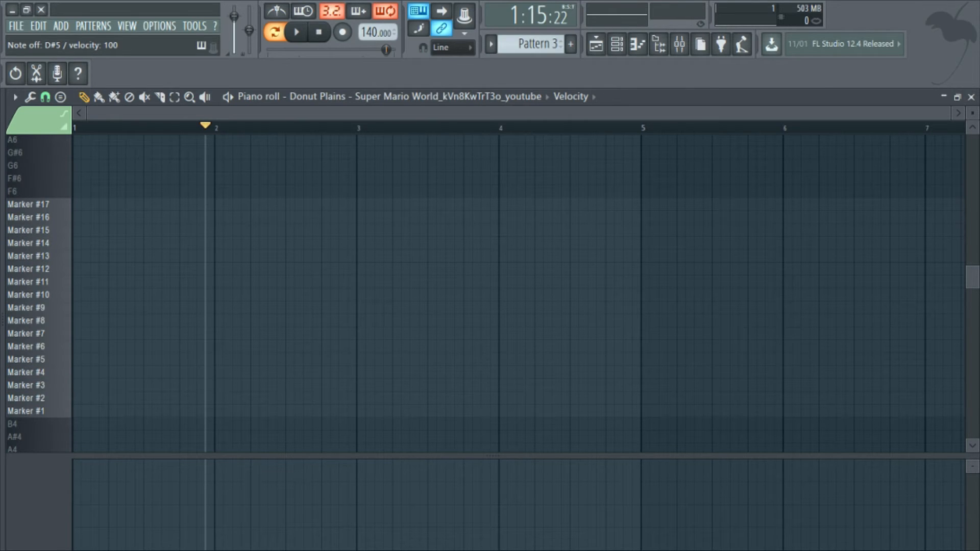
Improvise with the Donut Plains slices in varying orders to find a chop sequence for the melody.
{"action": "key", "text": "c"}
{"action": "key", "text": "v"}
{"action": "key", "text": "v"}
{"action": "key", "text": "c"}
{"action": "key", "text": "c"}
{"action": "key", "text": "v"}
{"action": "key", "text": "z"}
{"action": "key", "text": "x"}
{"action": "key", "text": "v"}
{"action": "key", "text": "m"}
{"action": "key", "text": "v"}
{"action": "key", "text": "c"}
{"action": "key", "text": "comma"}
{"action": "key", "text": "c"}
{"action": "key", "text": "x"}
{"action": "key", "text": "c"}
{"action": "key", "text": "period"}
{"action": "key", "text": "z"}
{"action": "key", "text": "m"}
{"action": "key", "text": "c"}
{"action": "key", "text": "v"}
{"action": "key", "text": "c"}
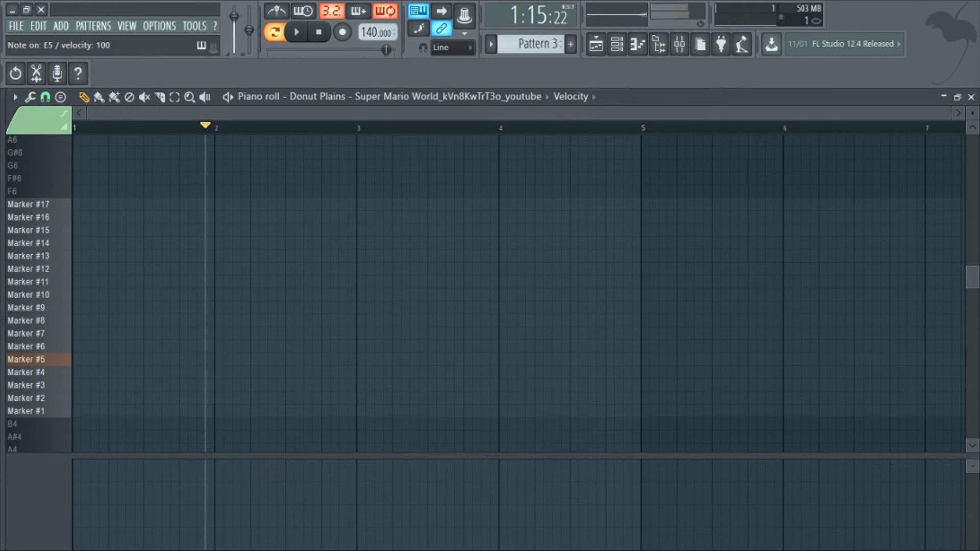
{"action": "key", "text": "m"}
{"action": "key", "text": "c"}
{"action": "key", "text": "m"}
{"action": "key", "text": "c"}
{"action": "key", "text": "m"}
{"action": "key", "text": "x"}
{"action": "key", "text": "comma"}
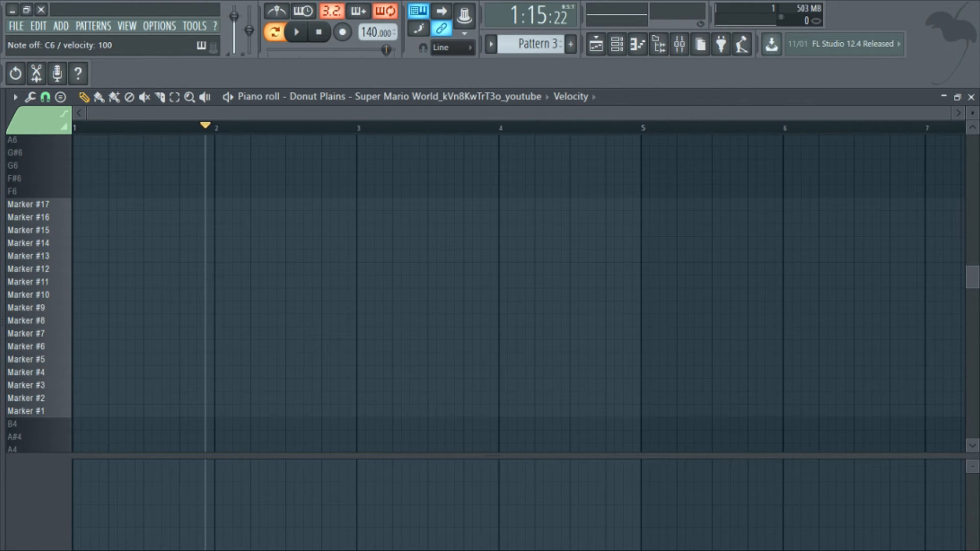
{"action": "key", "text": "d"}
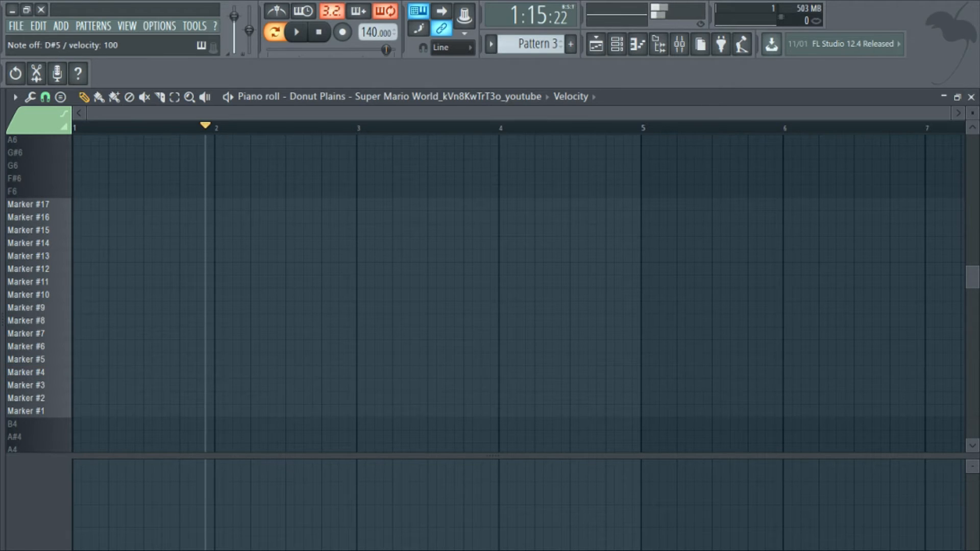
{"action": "key", "text": "d"}
{"action": "key", "text": "c"}
{"action": "key", "text": "x"}
{"action": "key", "text": "z"}
{"action": "key", "text": "s"}
{"action": "key", "text": "g"}
{"action": "key", "text": "m"}
{"action": "key", "text": "v"}
{"action": "key", "text": "c"}
{"action": "key", "text": "m"}
{"action": "key", "text": "q"}
{"action": "key", "text": "x"}
{"action": "key", "text": "c"}
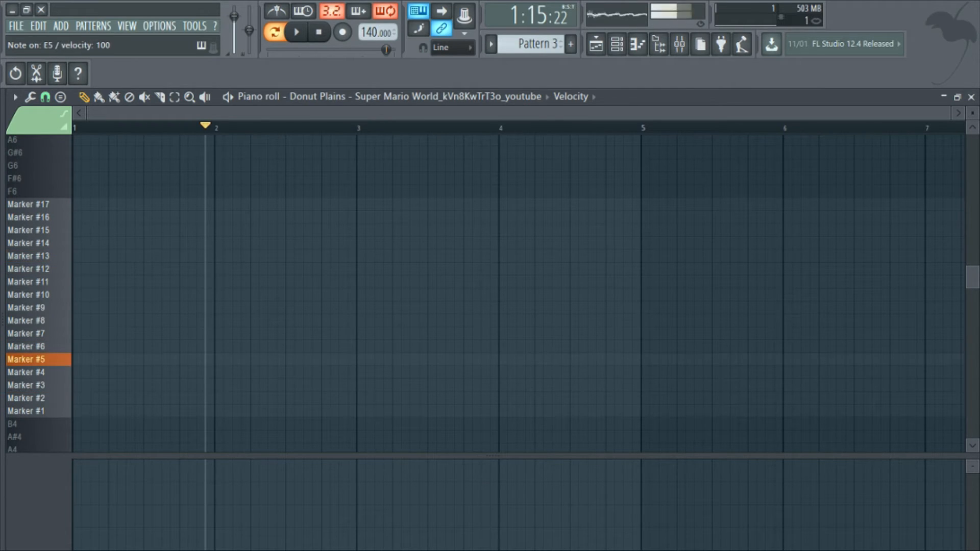
{"action": "key", "text": "m"}
{"action": "key", "text": "c"}
{"action": "key", "text": "m"}
{"action": "key", "text": "c"}
{"action": "key", "text": "q"}
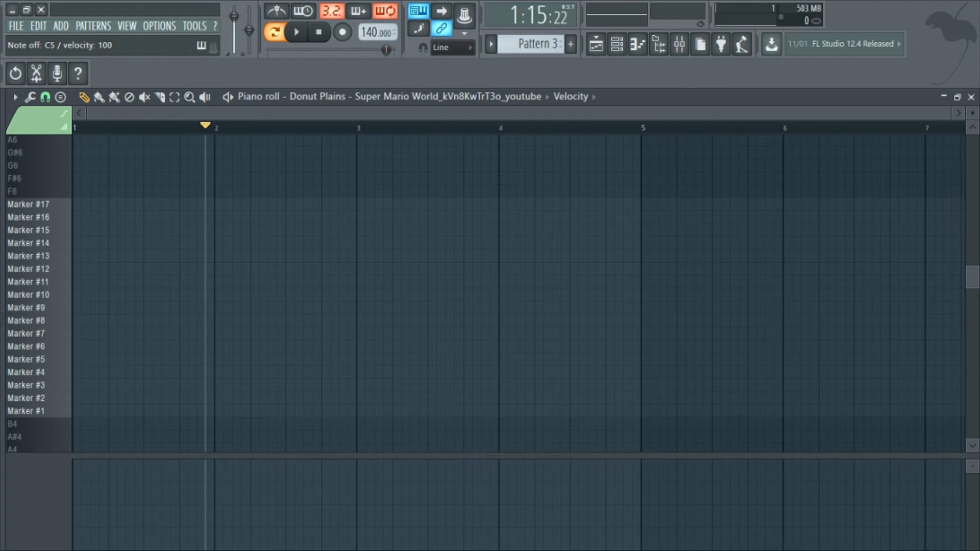
{"action": "key", "text": "w"}
{"action": "key", "text": "w"}
{"action": "key", "text": "x"}
{"action": "key", "text": "z"}
{"action": "key", "text": "q"}
{"action": "key", "text": "x"}
{"action": "key", "text": "q"}
{"action": "key", "text": "x"}
{"action": "key", "text": "z"}
{"action": "key", "text": "z"}
{"action": "key", "text": "z"}
{"action": "key", "text": "c"}
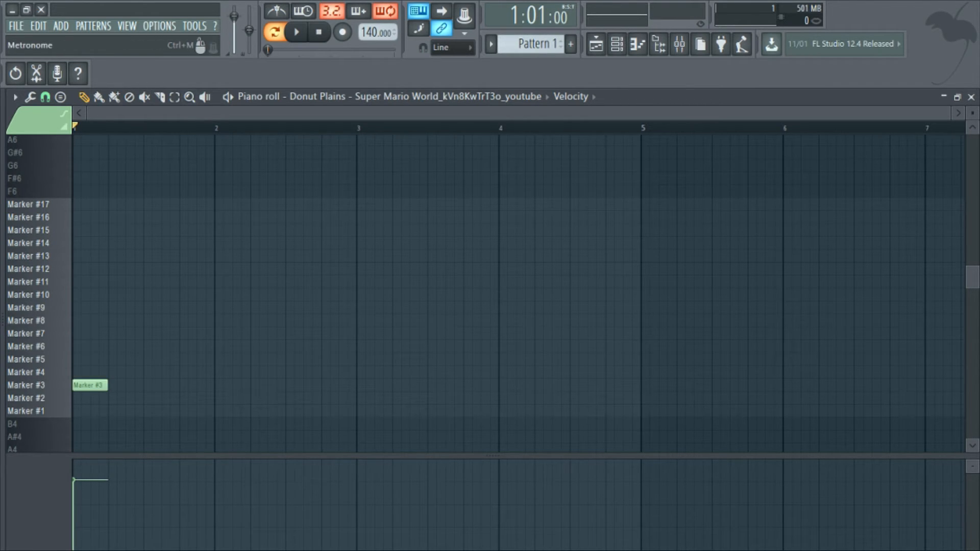
Turn on the metronome, put a Marker #3 note at the start of Pattern 1, and play the pattern.
{"action": "left_click", "coordinate": [276, 10]}
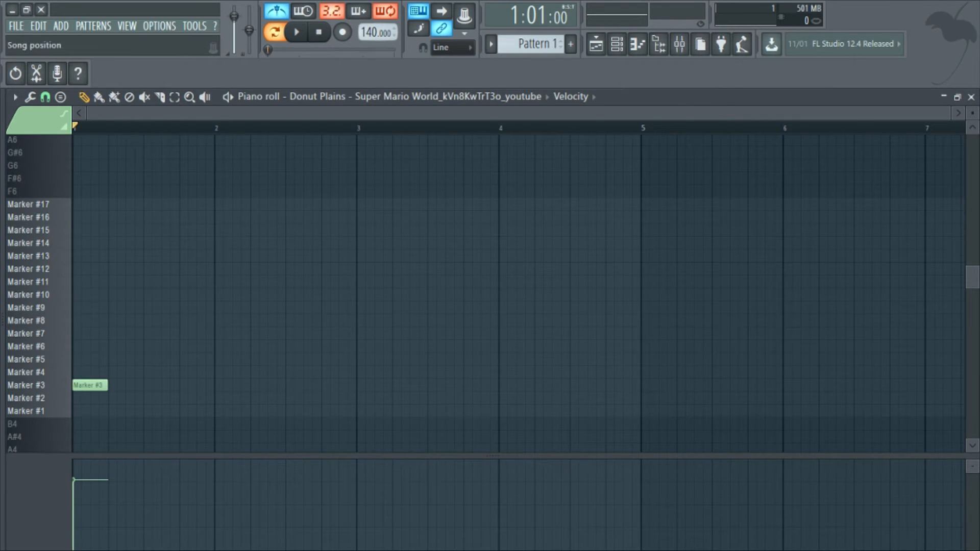
{"action": "left_click_drag", "start_coordinate": [371, 32], "coordinate": [372, 39]}
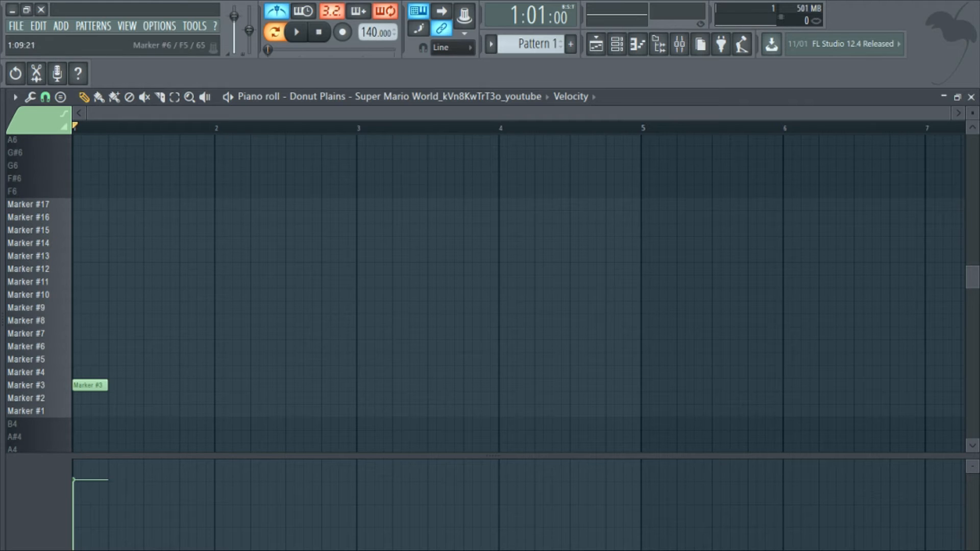
{"action": "scroll", "coordinate": [348, 293], "scroll_direction": "up", "scroll_amount": 2}
{"action": "scroll", "coordinate": [347, 294], "scroll_direction": "down", "scroll_amount": 1}
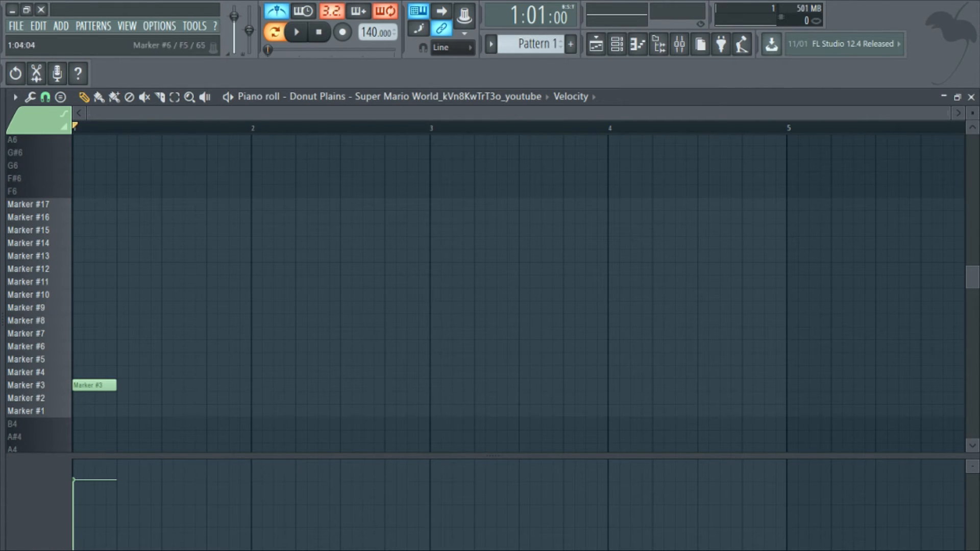
{"action": "key", "text": "space"}
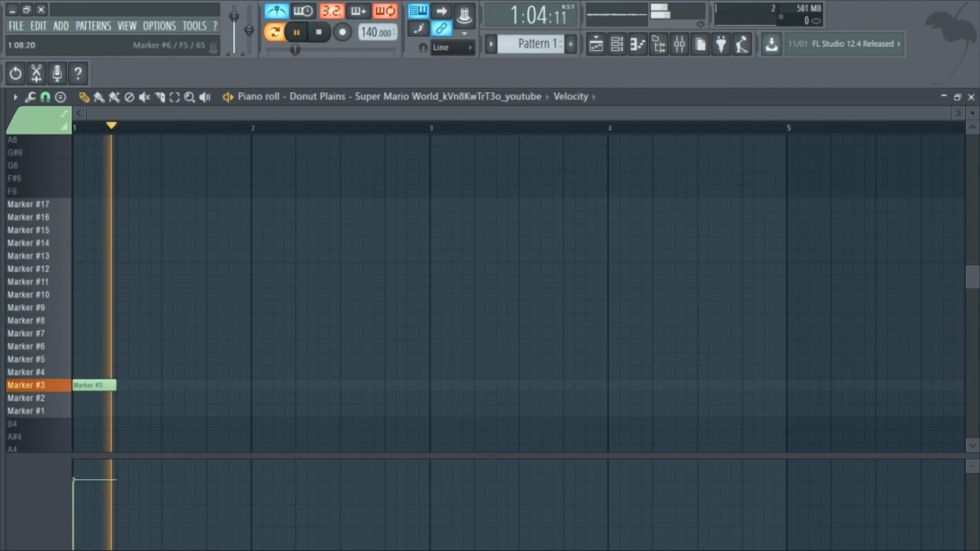
Add a second, two-step Marker #3 note at step 7 of bar 1 and check its timing in playback.
{"action": "left_click", "coordinate": [122, 360]}
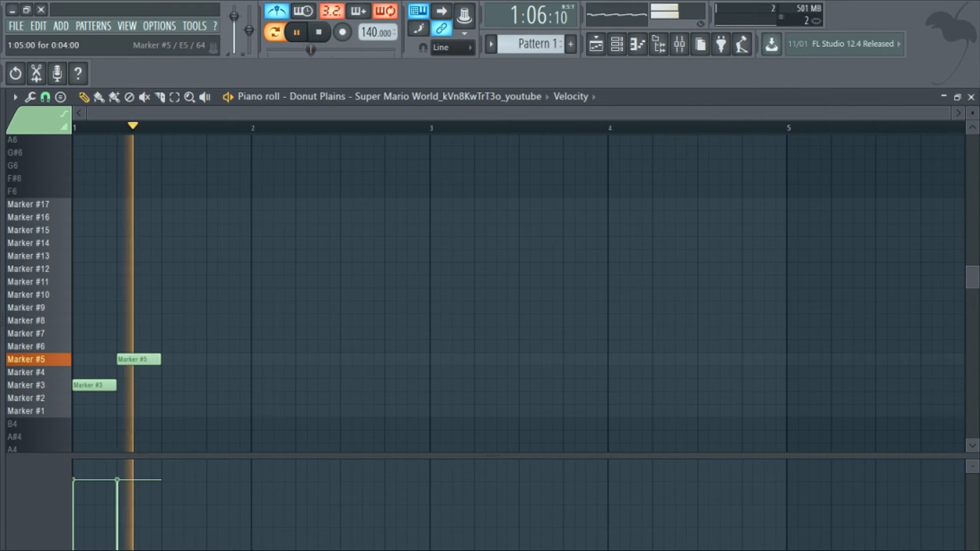
{"action": "mouse_move", "coordinate": [122, 359]}
{"action": "left_mouse_down"}
{"action": "mouse_move", "coordinate": [161, 359]}
{"action": "mouse_move", "coordinate": [145, 397]}
{"action": "mouse_move", "coordinate": [156, 383]}
{"action": "mouse_move", "coordinate": [144, 384]}
{"action": "left_mouse_up"}
{"action": "key", "text": "space"}
Add a four-step Marker #5 note at step 9 of bar 1 and replay the pattern to check it.
{"action": "key", "text": "space"}
{"action": "key", "text": "space"}
{"action": "key", "text": "space"}
{"action": "key", "text": "space"}
{"action": "key", "text": "space"}
{"action": "left_click", "coordinate": [185, 346]}
{"action": "key", "text": "space"}
{"action": "mouse_move", "coordinate": [184, 347]}
{"action": "left_mouse_down"}
{"action": "mouse_move", "coordinate": [167, 359]}
{"action": "mouse_move", "coordinate": [171, 385]}
{"action": "mouse_move", "coordinate": [161, 385]}
{"action": "left_mouse_up"}
{"action": "key", "text": "space"}
{"action": "key", "text": "space"}
{"action": "key", "text": "space"}
{"action": "key", "text": "space"}
{"action": "key", "text": "space"}
{"action": "key", "text": "space"}
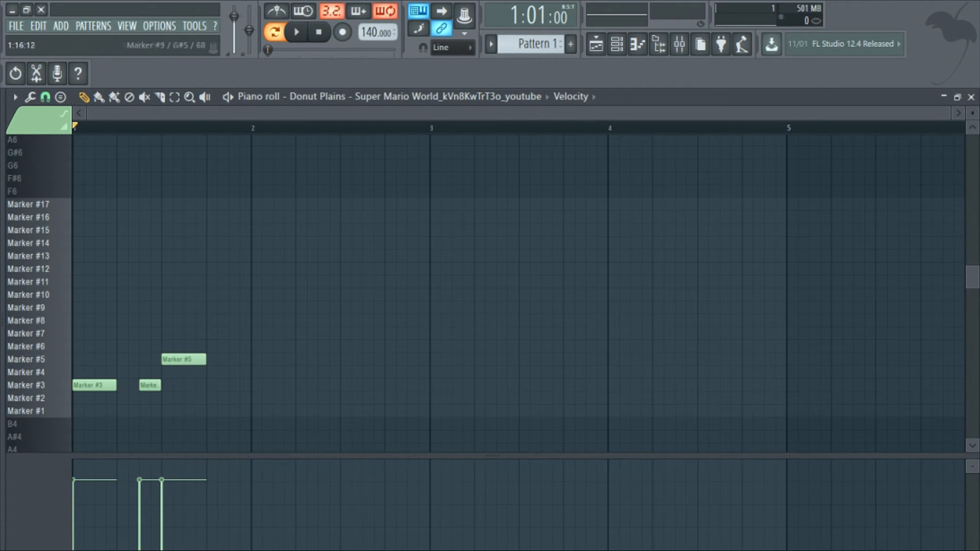
{"action": "key", "text": "space"}
{"action": "key", "text": "space"}
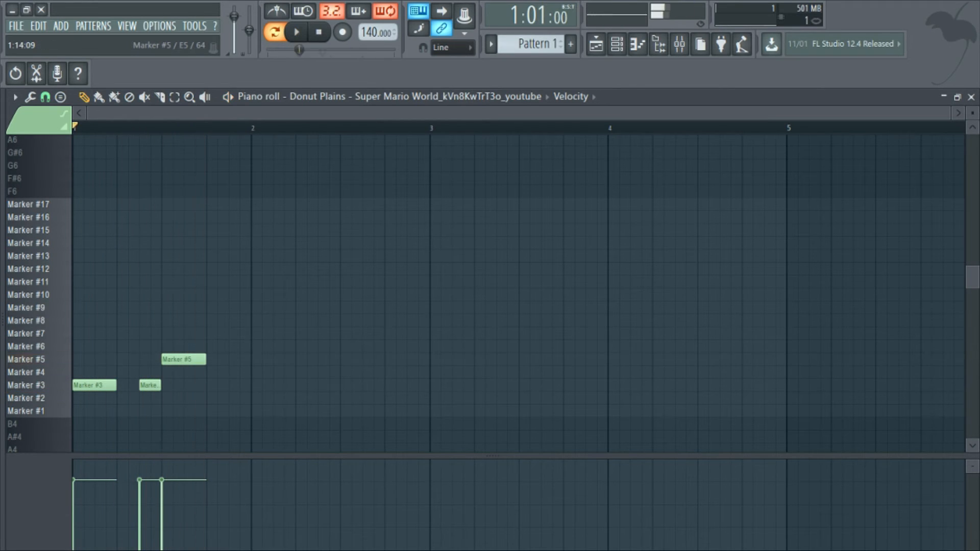
Add a Marker #6 note at step 13 of bar 1, lengthen it to four steps, and play the pattern.
{"action": "left_click", "coordinate": [214, 347]}
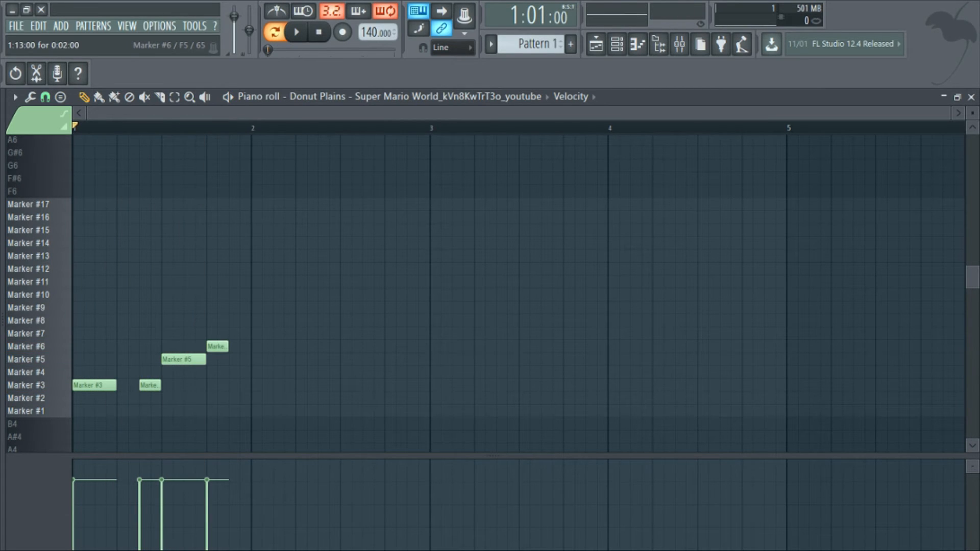
{"action": "key", "text": "space"}
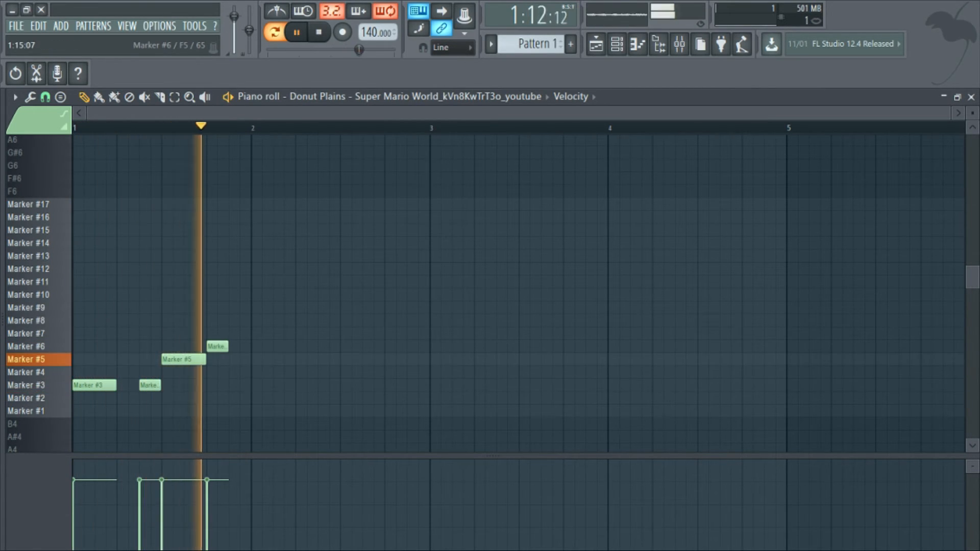
{"action": "key", "text": "space"}
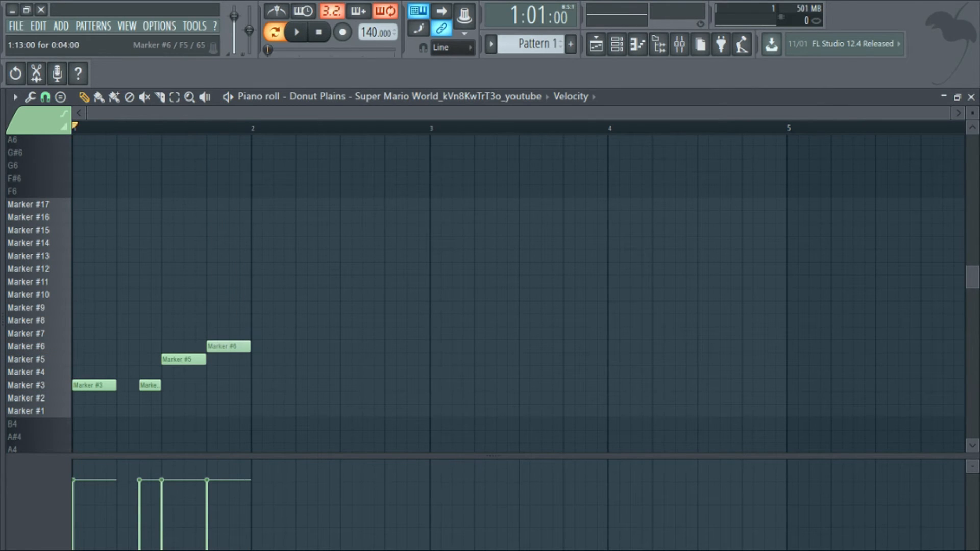
{"action": "key", "text": "space"}
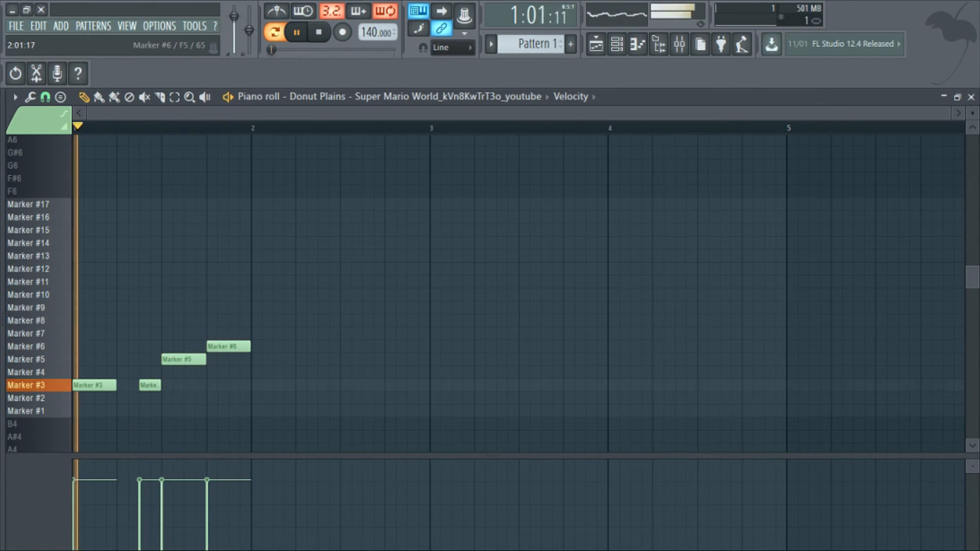
{"action": "key", "text": "space"}
Add another four-step Marker #6 note in bar 2, move it to step 5, and play the pattern.
{"action": "left_click", "coordinate": [275, 346]}
{"action": "key", "text": "space"}
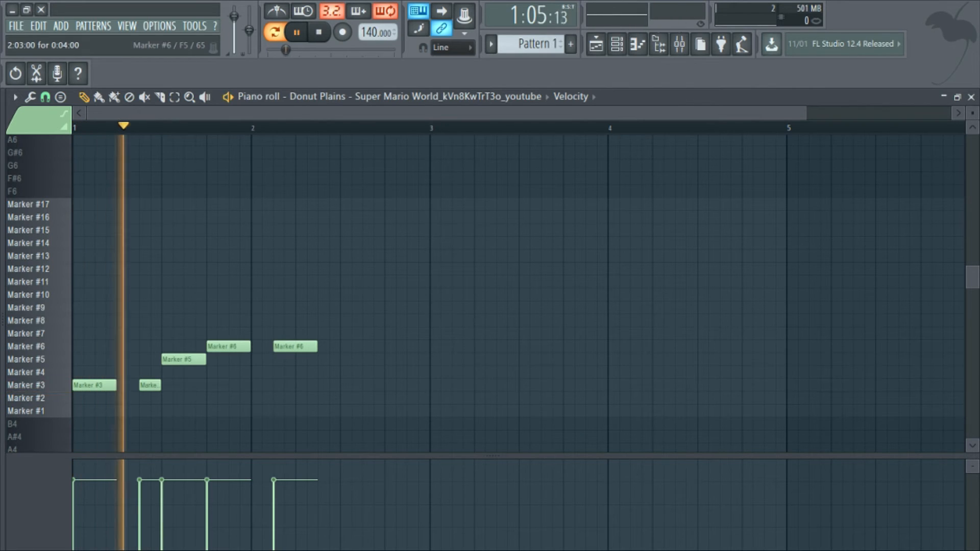
{"action": "key", "text": "space"}
{"action": "left_click_drag", "start_coordinate": [301, 347], "coordinate": [323, 347]}
{"action": "key", "text": "space"}
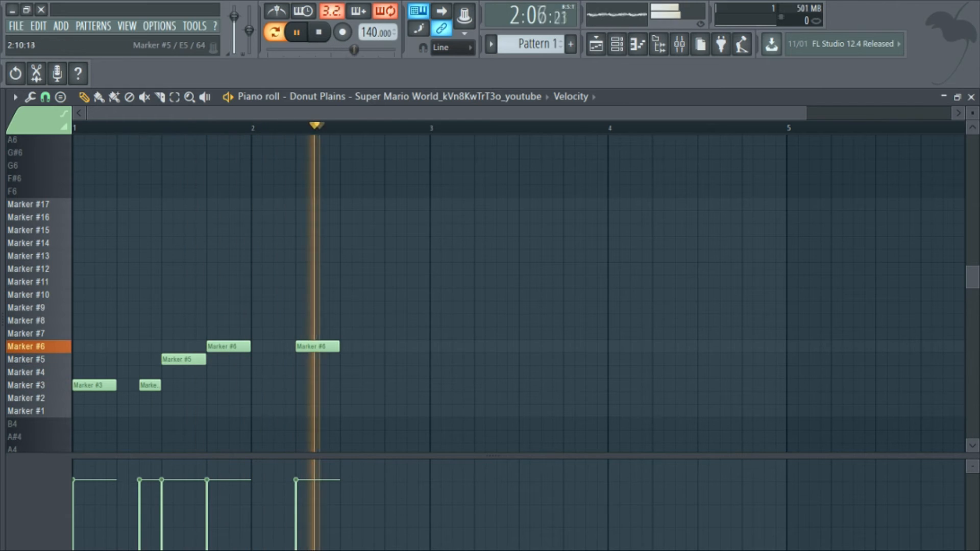
Add Marker #3 and Marker #1 notes at steps 9 and 13 of bar 2, and lengthen bar 1's first Marker #3 and Marker #6 notes to six steps.
{"action": "key", "text": "space"}
{"action": "left_click", "coordinate": [342, 385]}
{"action": "key", "text": "space"}
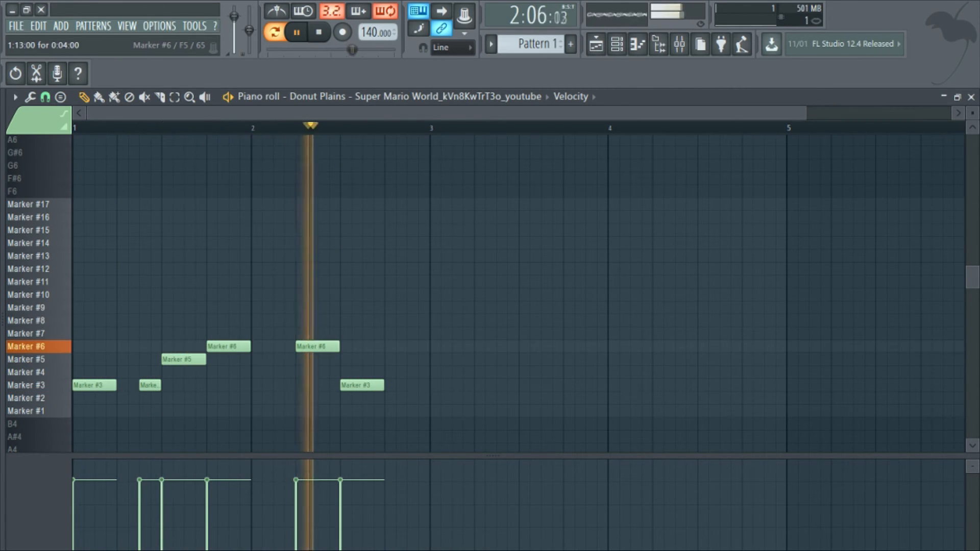
{"action": "left_click_drag", "start_coordinate": [250, 346], "coordinate": [261, 347]}
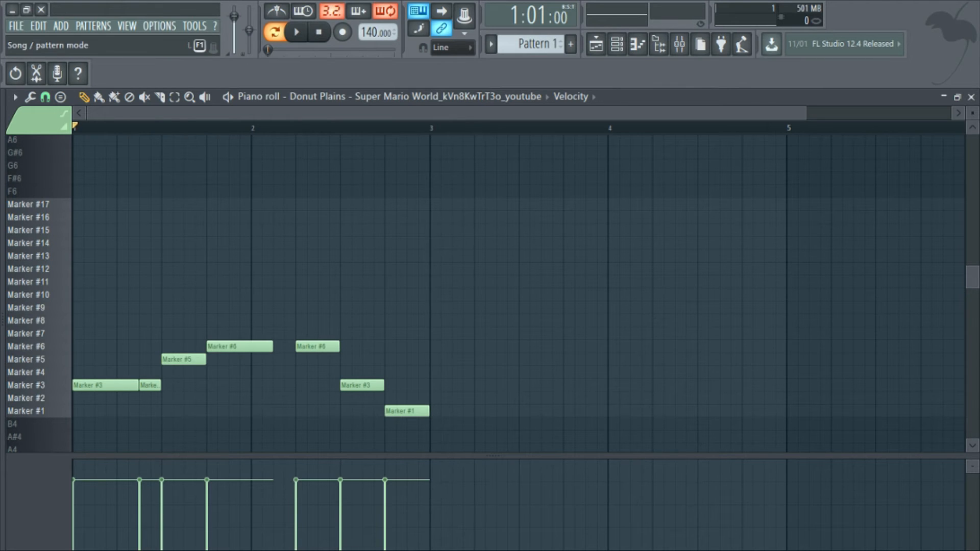
Switch playback to song mode, minimize the piano roll, and open the playlist.
{"action": "left_click", "coordinate": [274, 31]}
{"action": "left_click", "coordinate": [944, 97]}
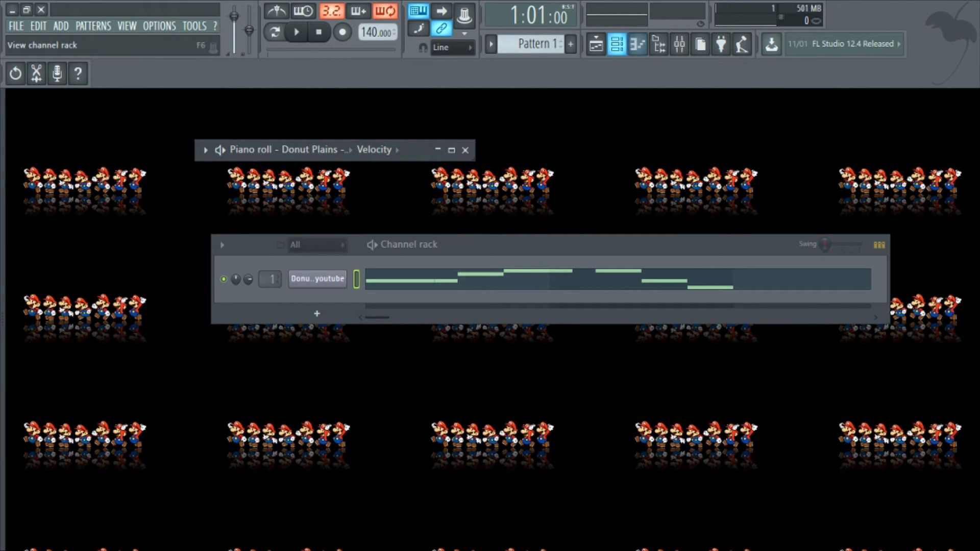
{"action": "left_click", "coordinate": [616, 44]}
{"action": "left_click", "coordinate": [617, 44]}
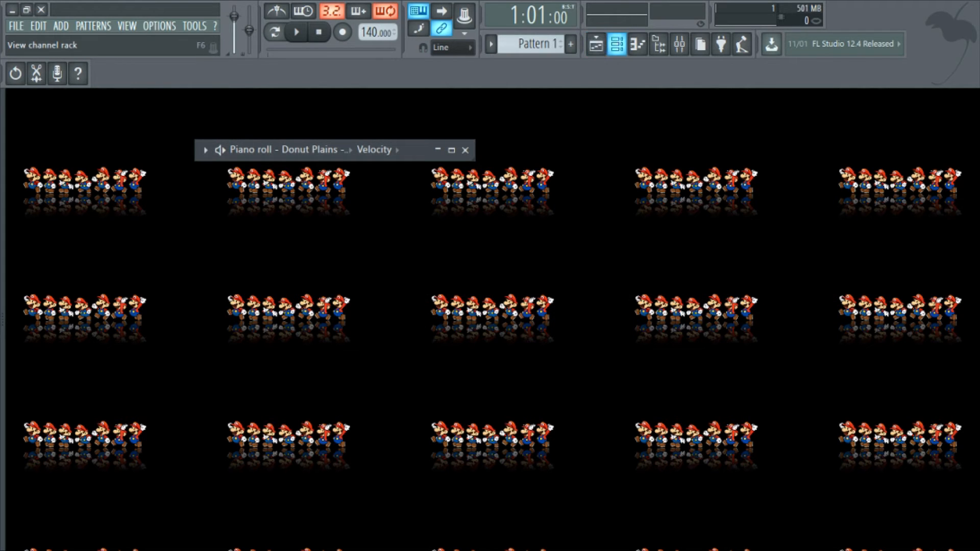
{"action": "left_click", "coordinate": [616, 44]}
{"action": "left_click", "coordinate": [596, 45]}
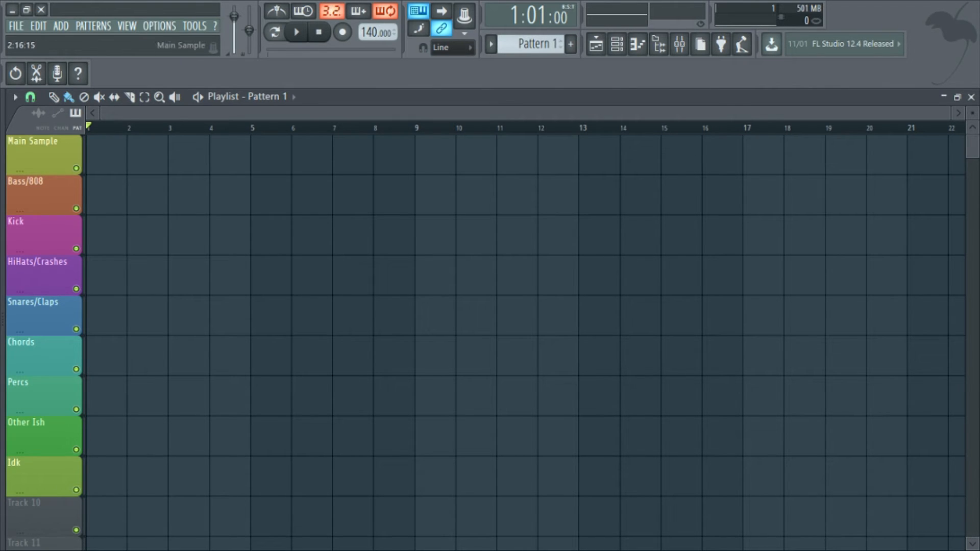
Place Pattern 1 at bar 1 of the Main Sample track, duplicate it three times in a row, and play the arrangement.
{"action": "left_click", "coordinate": [106, 156]}
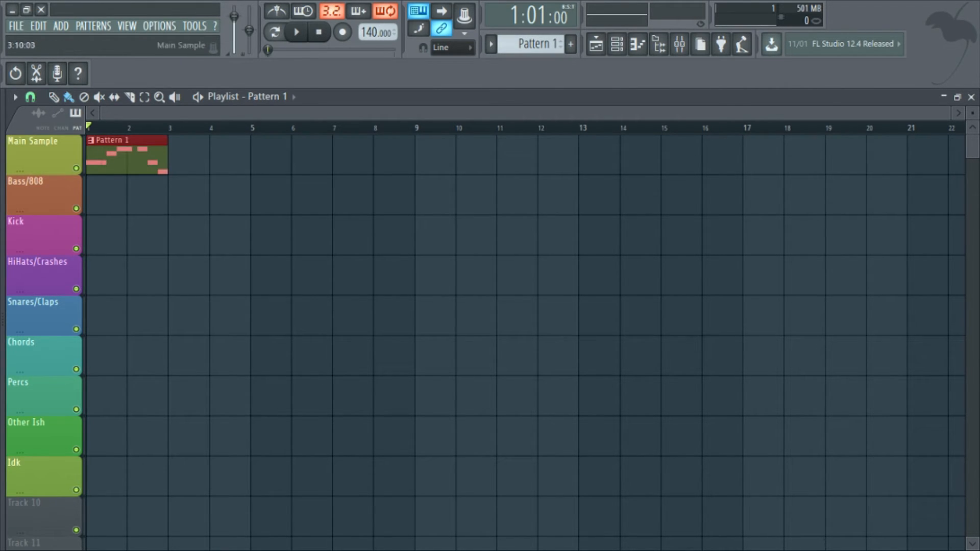
{"action": "key", "text": "ctrl+b"}
{"action": "key", "text": "ctrl+b"}
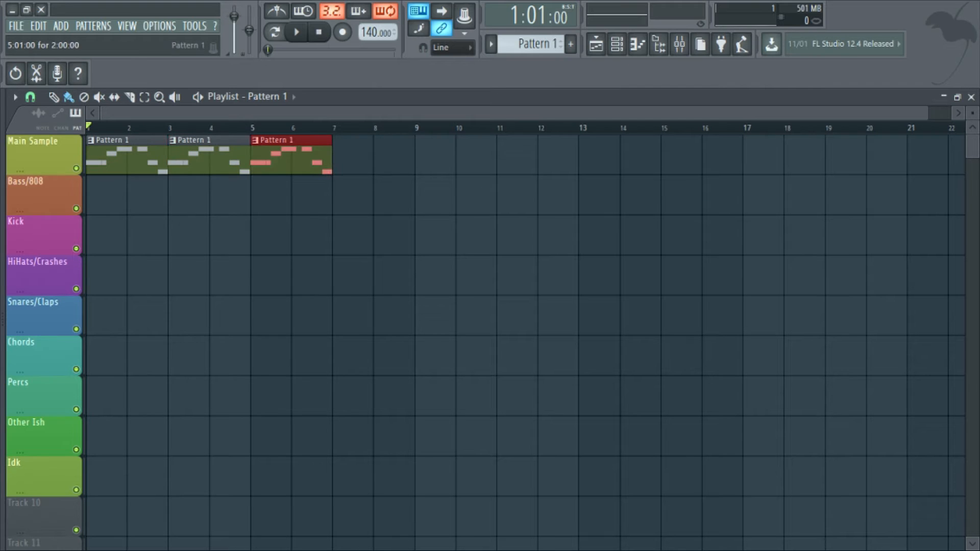
{"action": "key", "text": "ctrl+b"}
{"action": "key", "text": "space"}
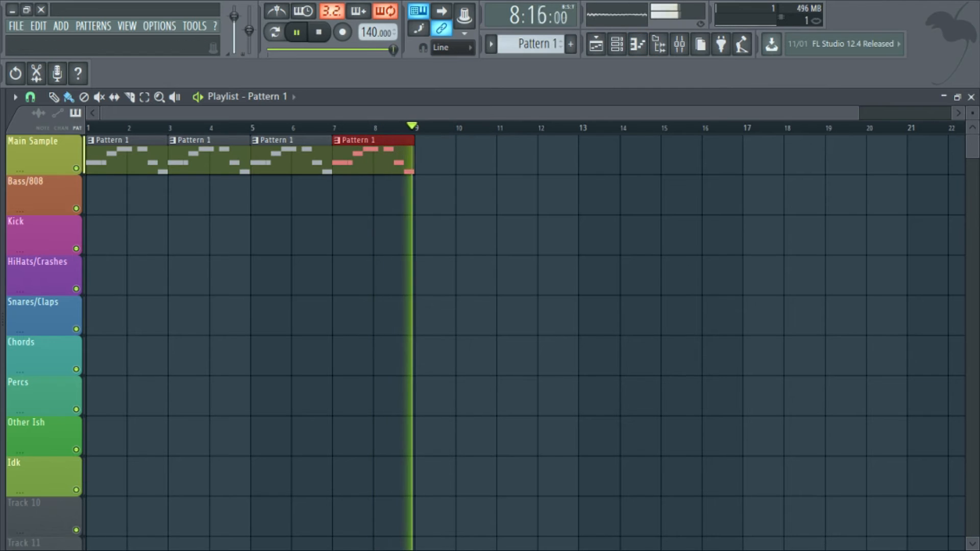
{"action": "key", "text": "space"}
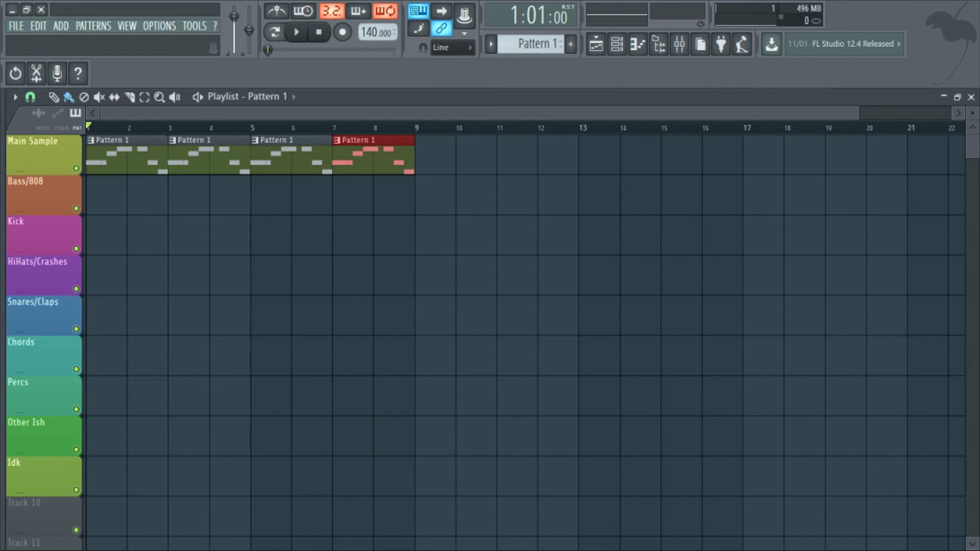
Play the arrangement, set the Donut Plains Slicex filter to BS x2, adjust its envelope knob, and bring the cutoff to 14%.
{"action": "key", "text": "space"}
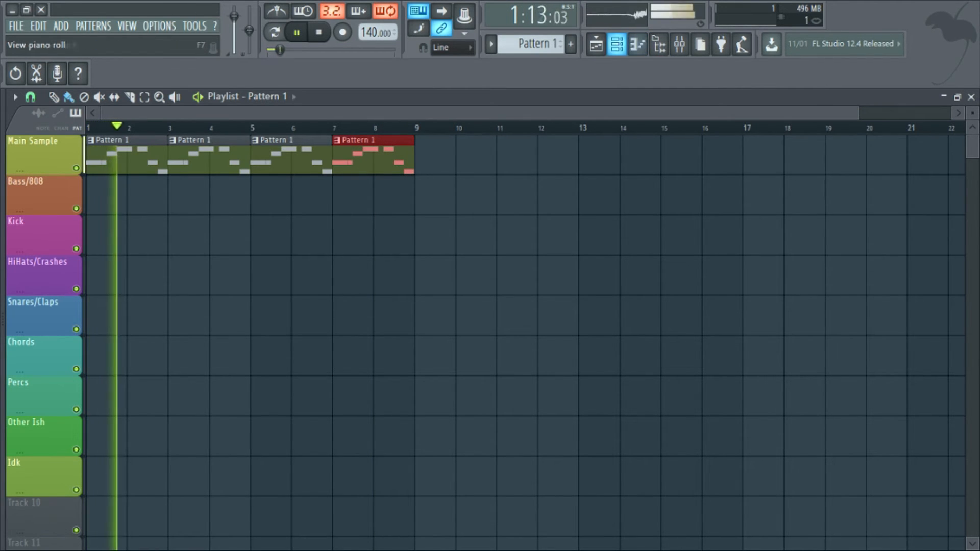
{"action": "left_click", "coordinate": [617, 44]}
{"action": "left_click", "coordinate": [317, 278]}
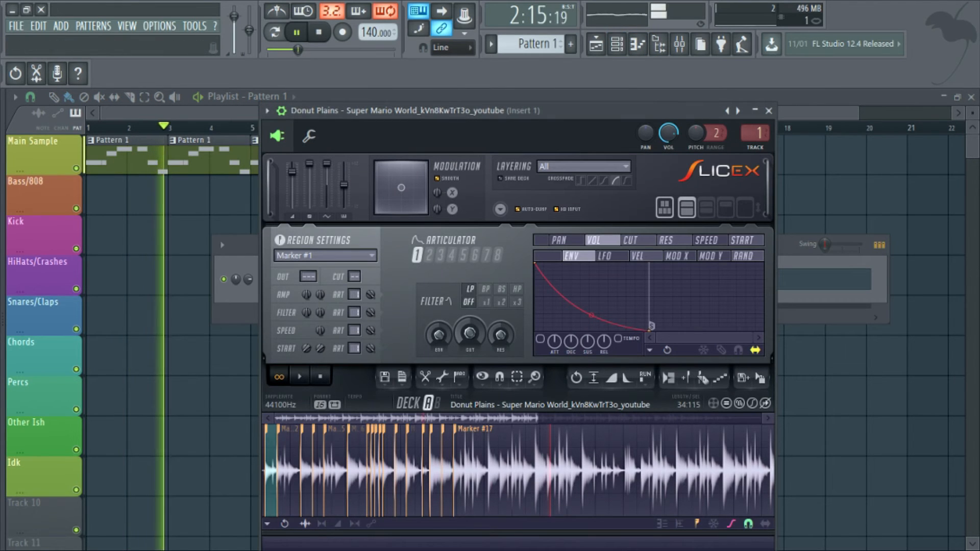
{"action": "left_click", "coordinate": [502, 289]}
{"action": "left_click", "coordinate": [501, 302]}
{"action": "left_click_drag", "start_coordinate": [470, 334], "coordinate": [470, 303]}
{"action": "left_click_drag", "start_coordinate": [439, 334], "coordinate": [439, 276]}
{"action": "mouse_move", "coordinate": [469, 333]}
{"action": "left_mouse_down"}
{"action": "mouse_move", "coordinate": [470, 365]}
{"action": "mouse_move", "coordinate": [470, 340]}
{"action": "left_mouse_up"}
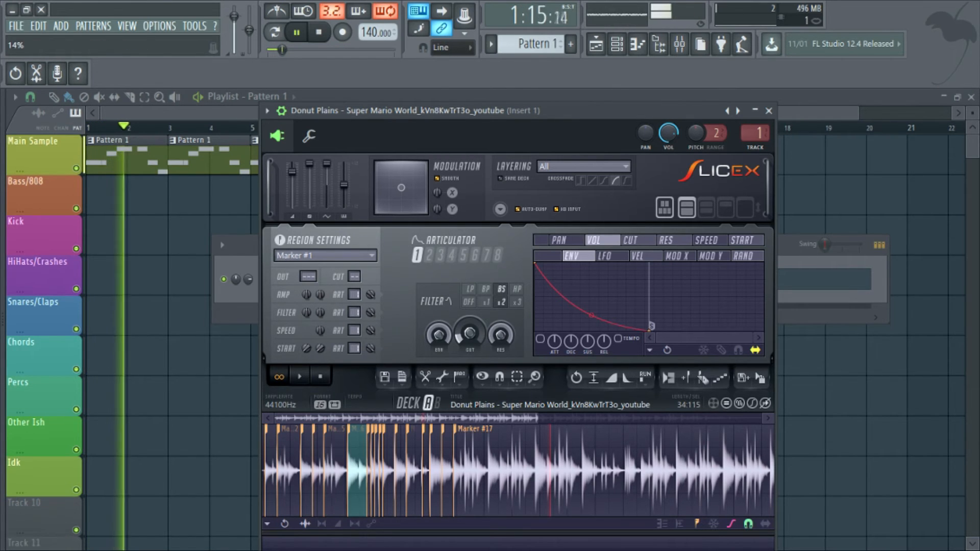
{"action": "left_click", "coordinate": [769, 110]}
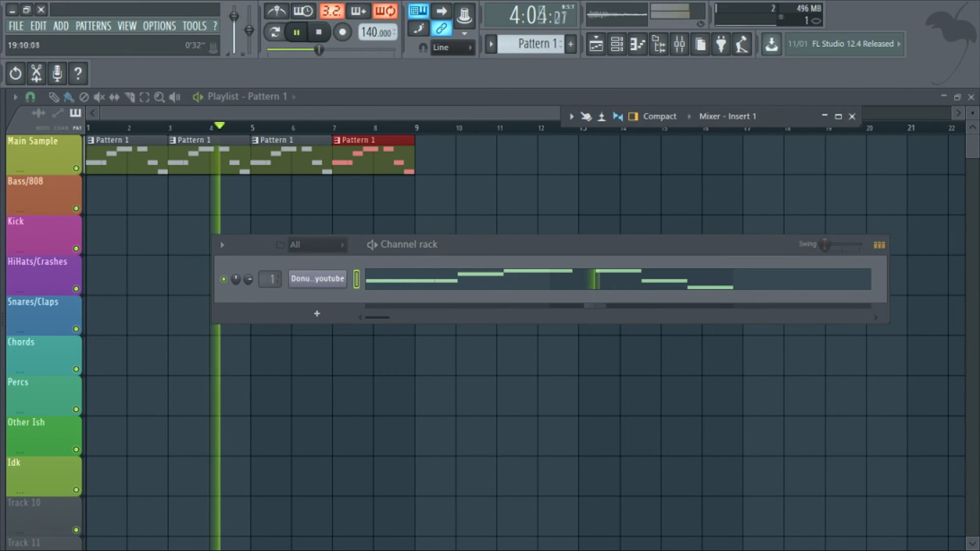
Maximize the mixer and raise the low band level of Insert 1's equalizer, adjusting that band's frequency and width.
{"action": "left_click", "coordinate": [838, 116]}
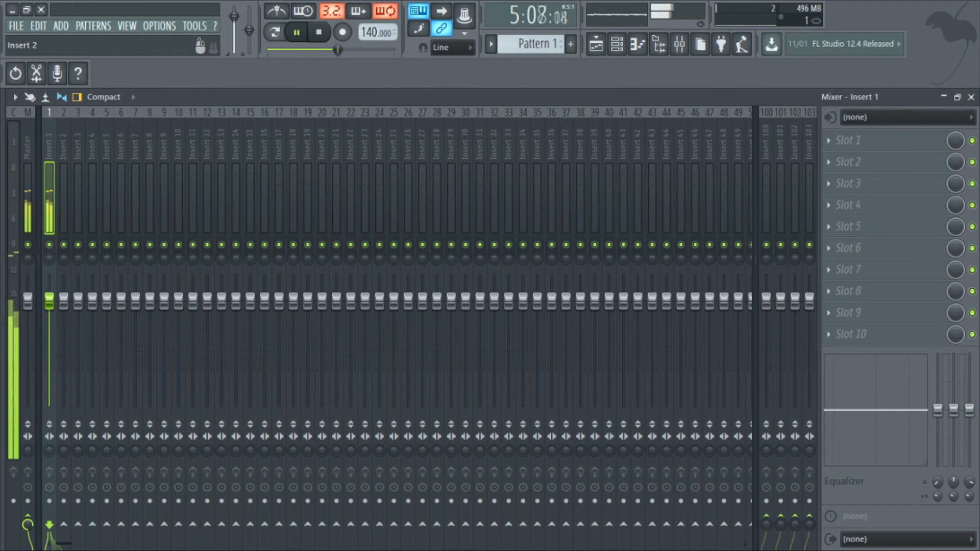
{"action": "left_click_drag", "start_coordinate": [938, 408], "coordinate": [938, 370]}
{"action": "left_click_drag", "start_coordinate": [937, 482], "coordinate": [938, 460]}
{"action": "left_click_drag", "start_coordinate": [938, 496], "coordinate": [937, 489]}
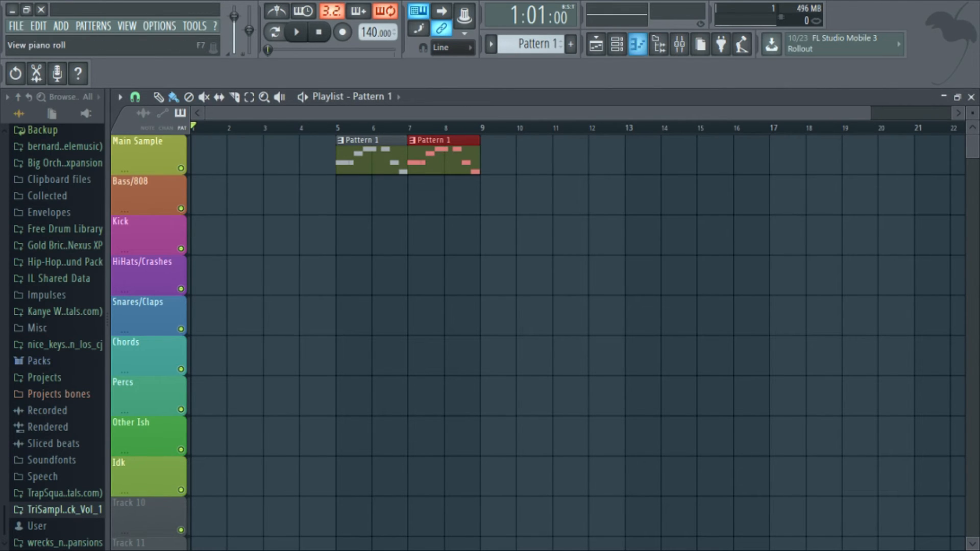
Open the channel rack and move the Slicex window aside to uncover the Donut Plains channels.
{"action": "left_click", "coordinate": [680, 44]}
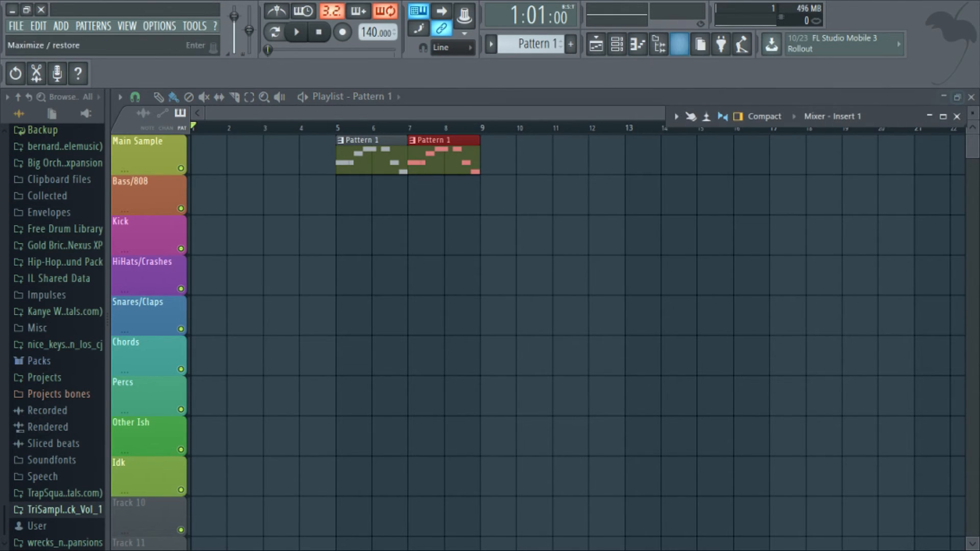
{"action": "left_click", "coordinate": [616, 44]}
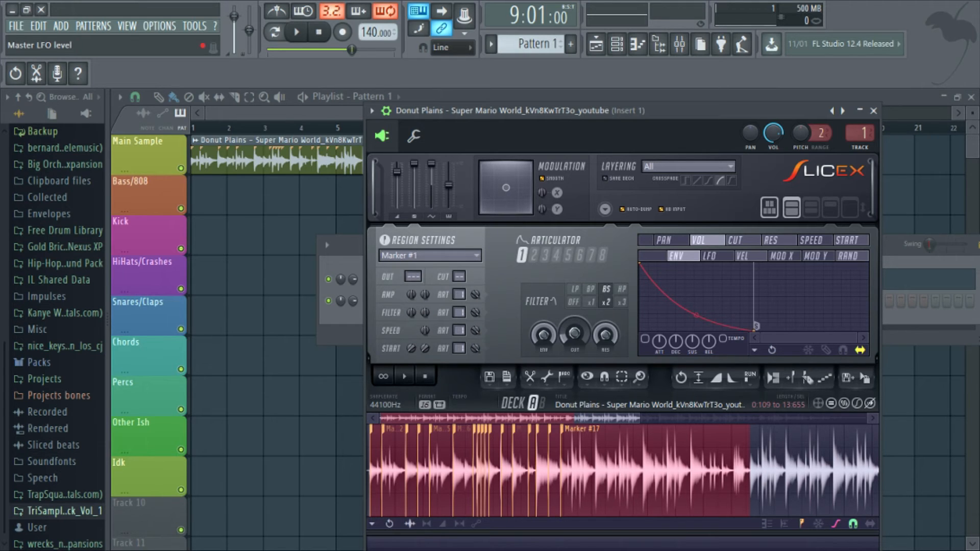
{"action": "left_click_drag", "start_coordinate": [714, 111], "coordinate": [824, 105]}
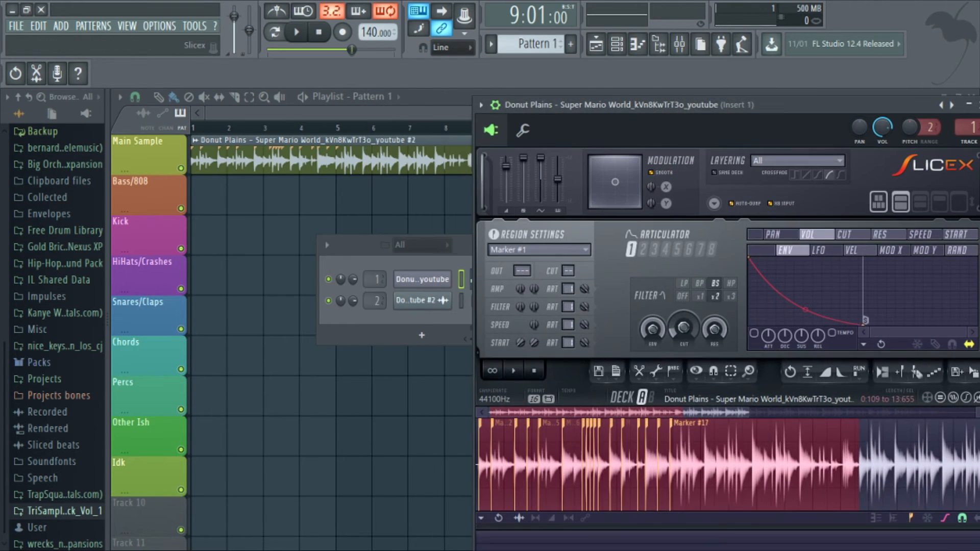
{"action": "left_click", "coordinate": [360, 245]}
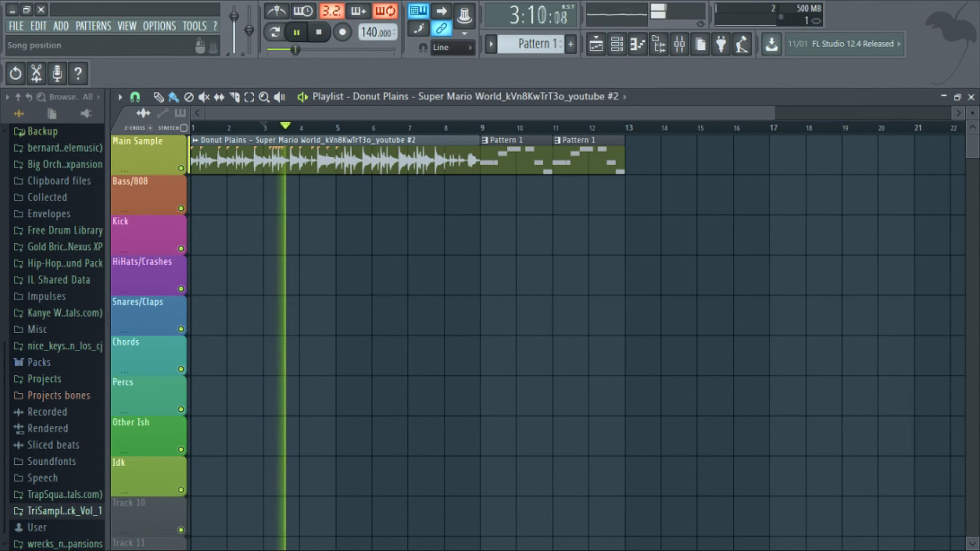
Open the channel settings of the Donut Plains #2 audio clip and lower its time-stretching pitch to the neutral position during playback.
{"action": "left_click", "coordinate": [617, 45]}
{"action": "key", "text": "space"}
{"action": "left_click", "coordinate": [423, 300]}
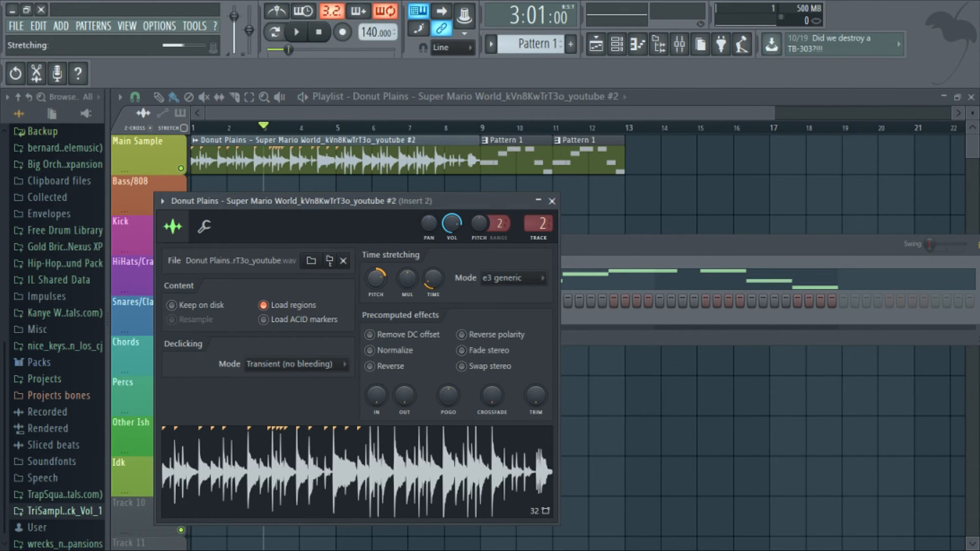
{"action": "key", "text": "space"}
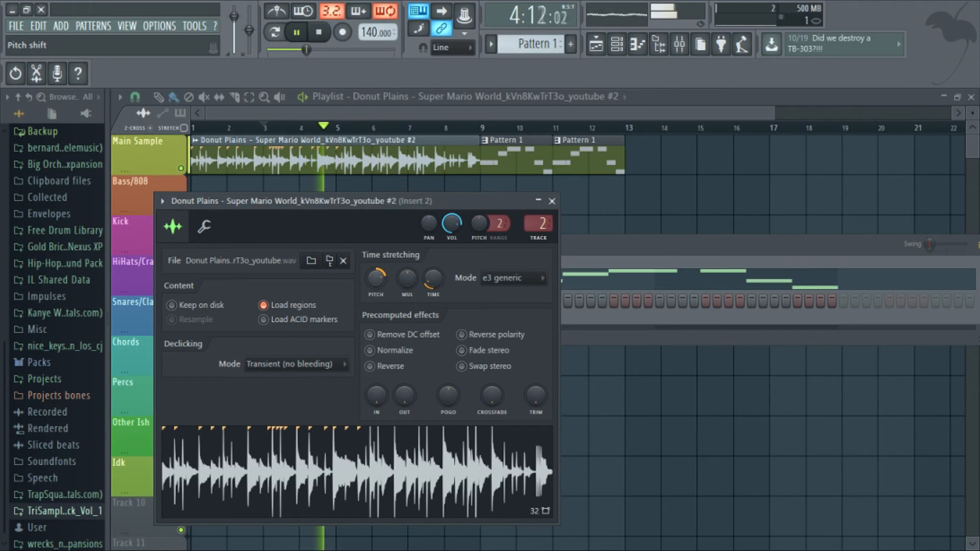
{"action": "left_click_drag", "start_coordinate": [375, 278], "coordinate": [376, 307]}
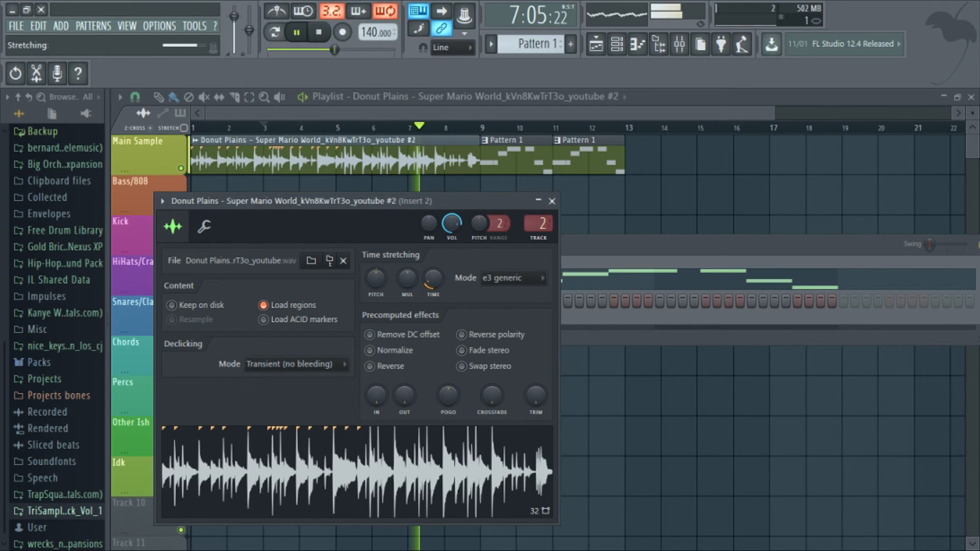
{"action": "key", "text": "space"}
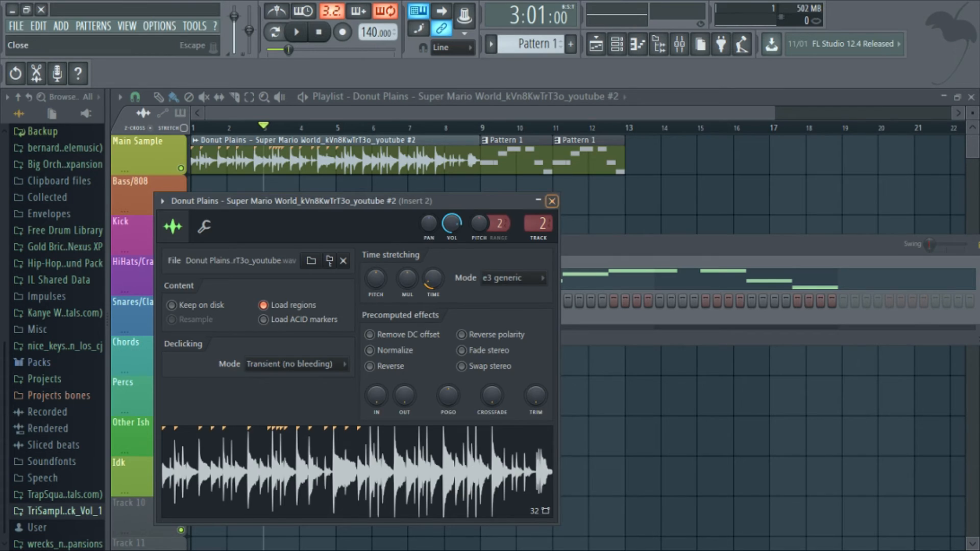
Close the audio clip's settings, show the Donut Plains Slicex editor below the playlist clips, and play the arrangement.
{"action": "left_click", "coordinate": [551, 200]}
{"action": "left_click", "coordinate": [422, 279]}
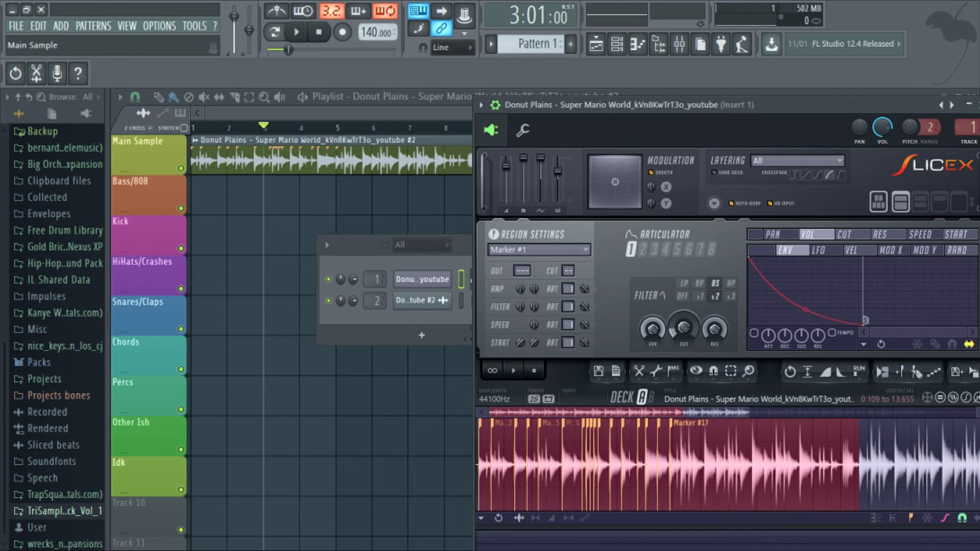
{"action": "left_click_drag", "start_coordinate": [587, 105], "coordinate": [439, 235]}
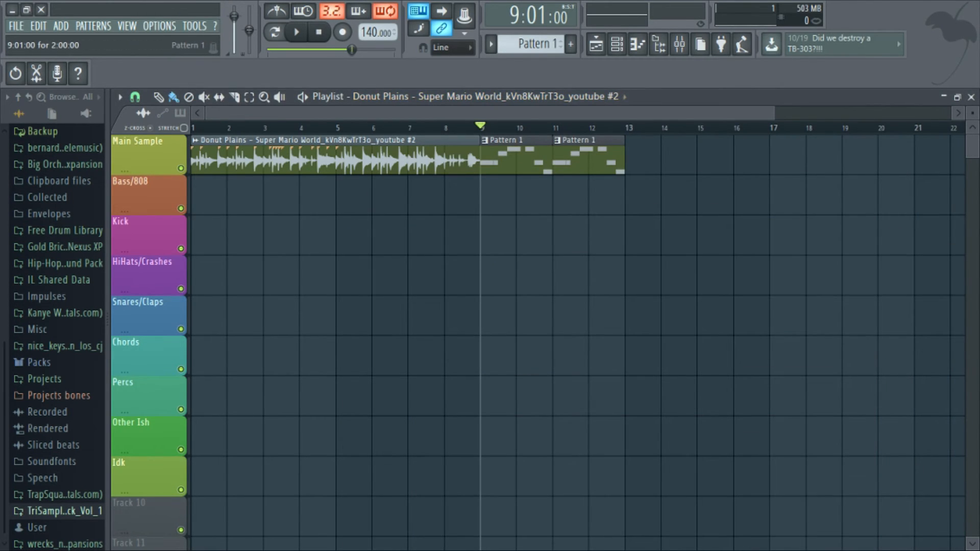
{"action": "key", "text": "space"}
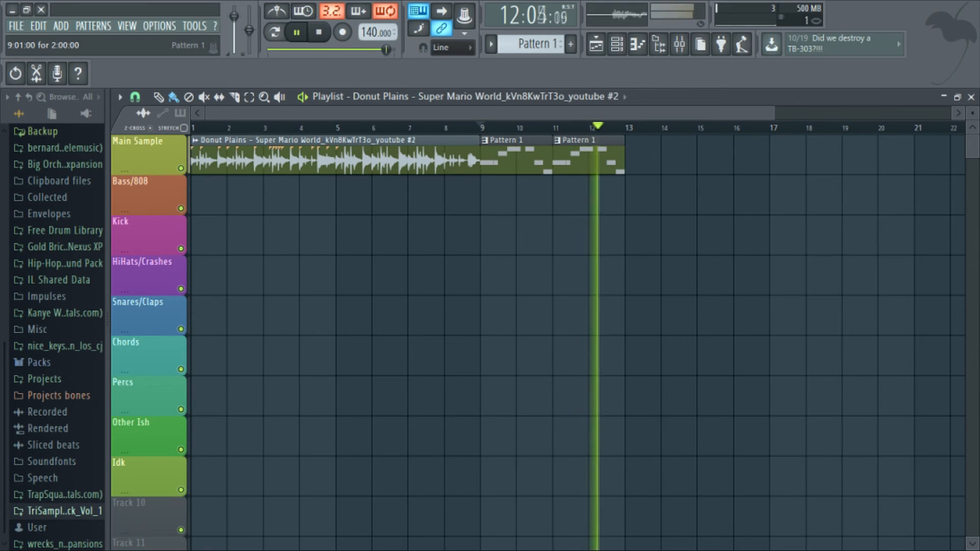
{"action": "key", "text": "space"}
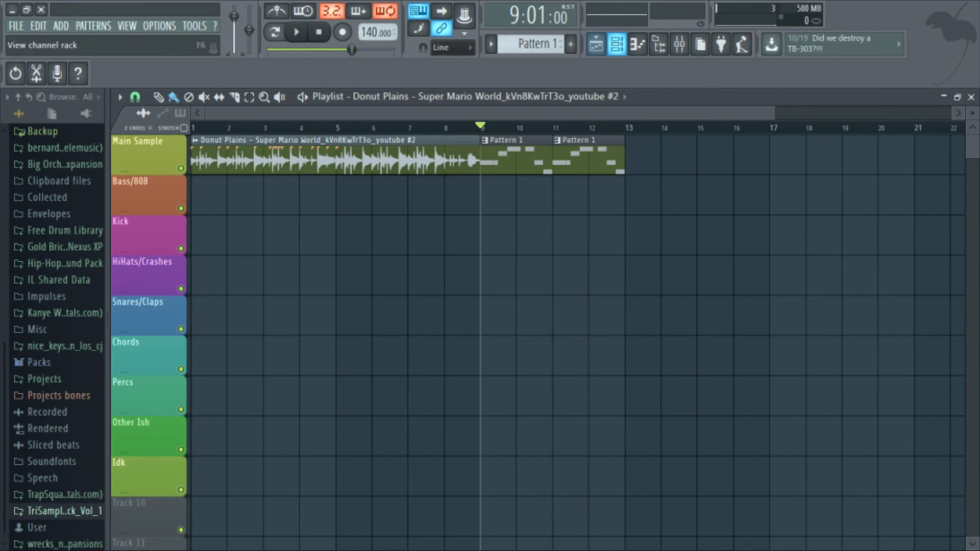
Reopen the Donut Plains Slicex editor, check its miscellaneous functions page, and return to the main plugin page.
{"action": "left_click", "coordinate": [617, 44]}
{"action": "left_click", "coordinate": [422, 279]}
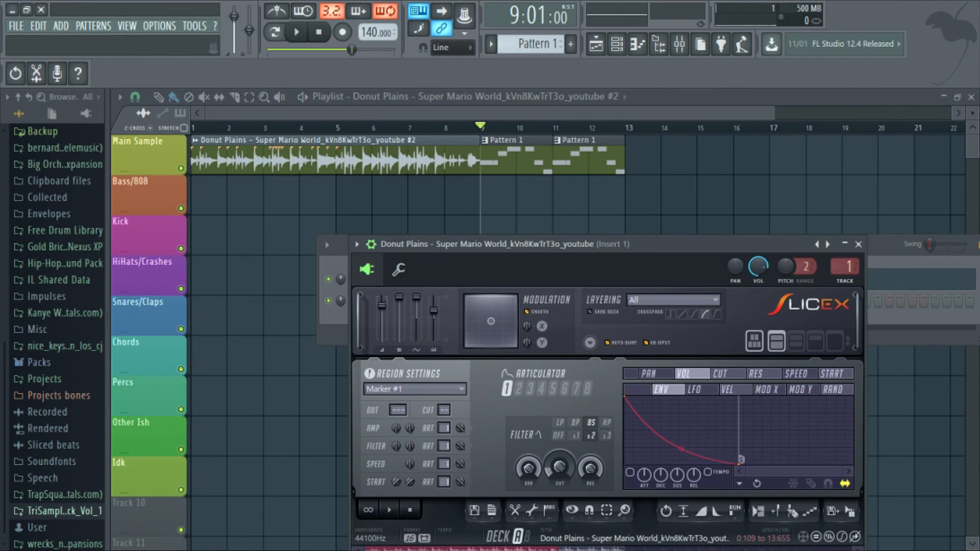
{"action": "left_click_drag", "start_coordinate": [449, 244], "coordinate": [445, 147]}
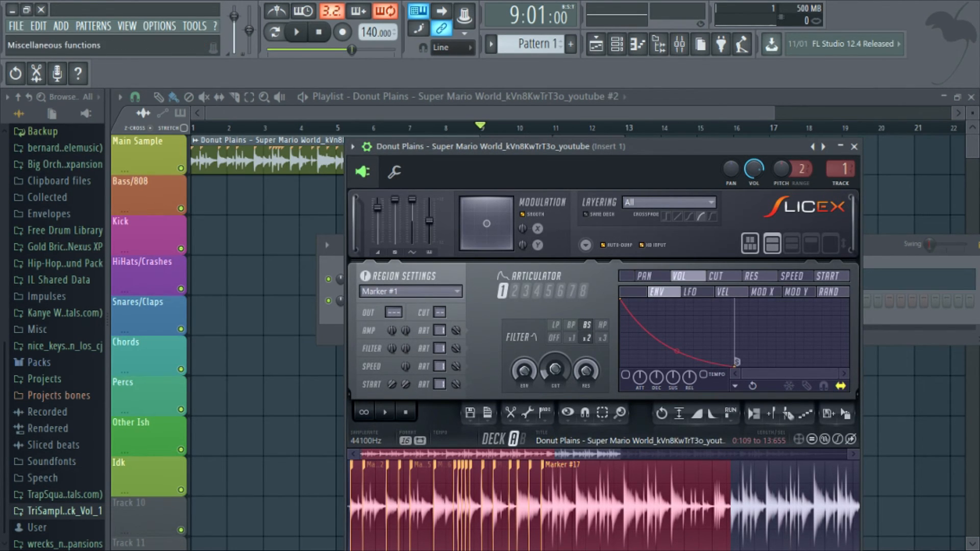
{"action": "left_click", "coordinate": [394, 172]}
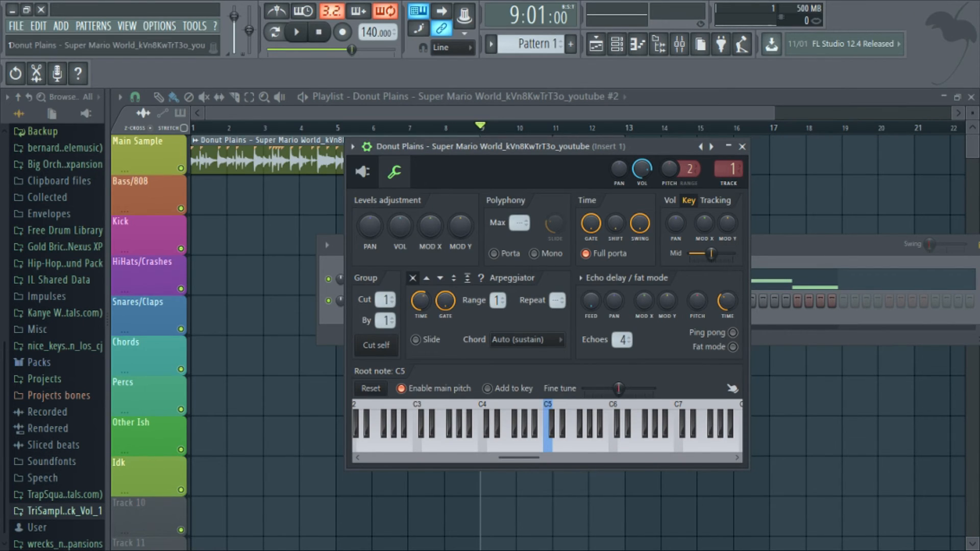
{"action": "left_click", "coordinate": [362, 171]}
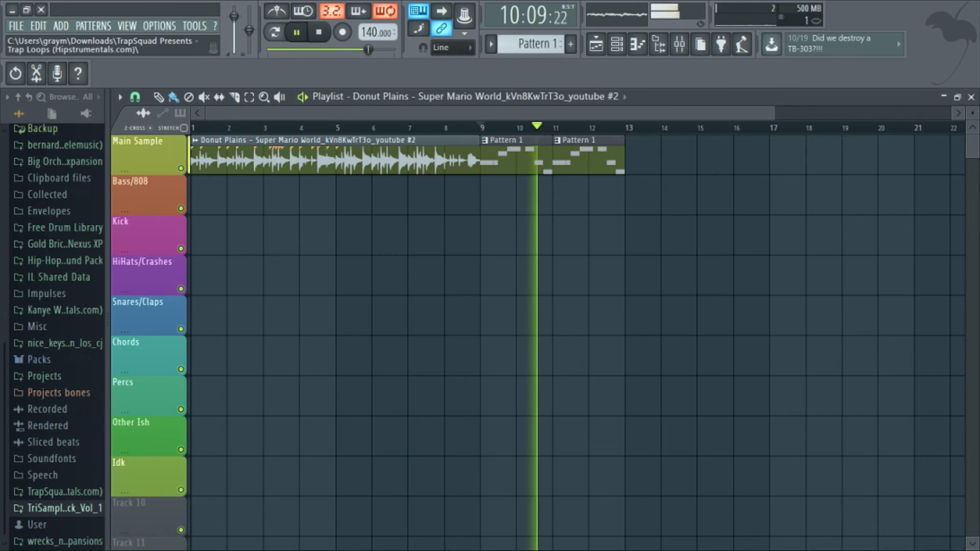
{"action": "scroll", "coordinate": [51, 480], "scroll_direction": "up", "scroll_amount": 2}
{"action": "scroll", "coordinate": [51, 480], "scroll_direction": "down", "scroll_amount": 2}
Duplicate the Pattern 1 clips through bar 16 with bars 9 to 16 selected, and close the Squad HiHat 3 settings.
{"action": "key", "text": "space"}
{"action": "left_click_drag", "start_coordinate": [637, 204], "coordinate": [767, 128]}
{"action": "key", "text": "ctrl+b"}
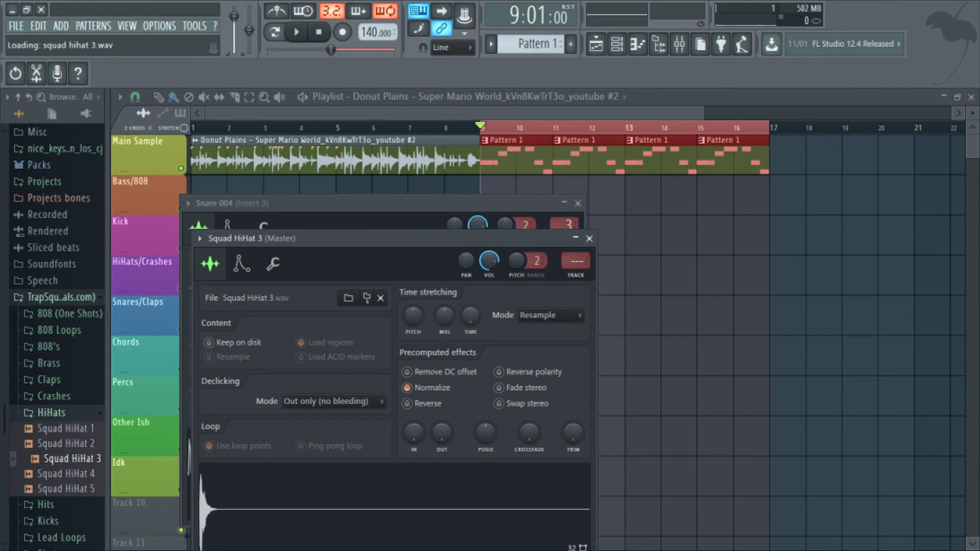
{"action": "left_click", "coordinate": [589, 238]}
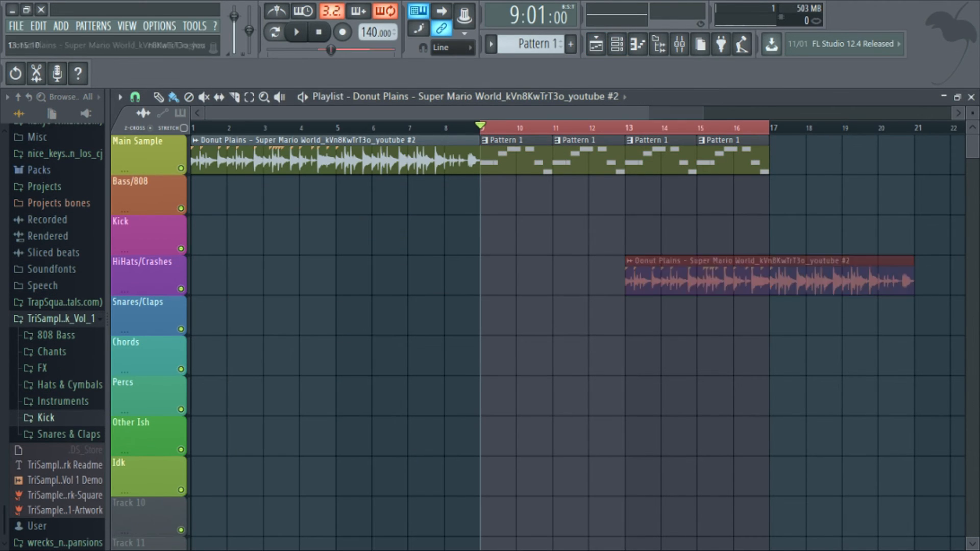
Add Snare 004 hits at steps 9 and 25 of Pattern 3 and fill bars 9 to 16 of the Snares/Claps track with it.
{"action": "left_click", "coordinate": [617, 44]}
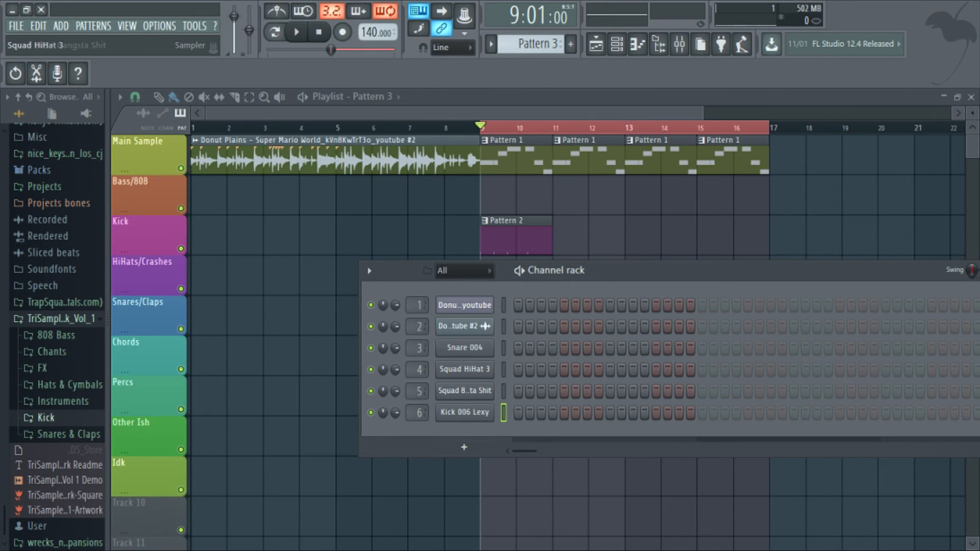
{"action": "key", "text": "space"}
{"action": "left_click", "coordinate": [610, 349]}
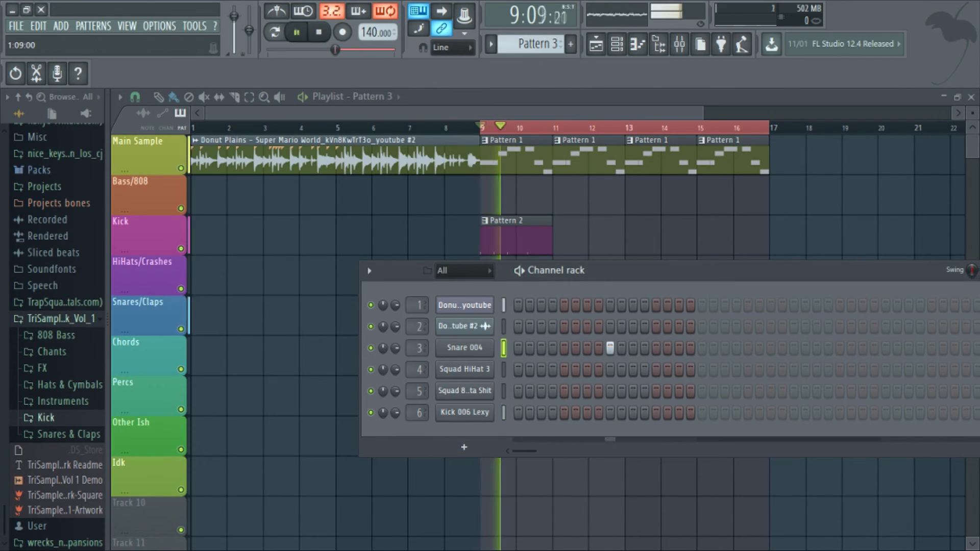
{"action": "key", "text": "space"}
{"action": "left_click", "coordinate": [794, 348]}
{"action": "left_click_drag", "start_coordinate": [728, 271], "coordinate": [556, 280]}
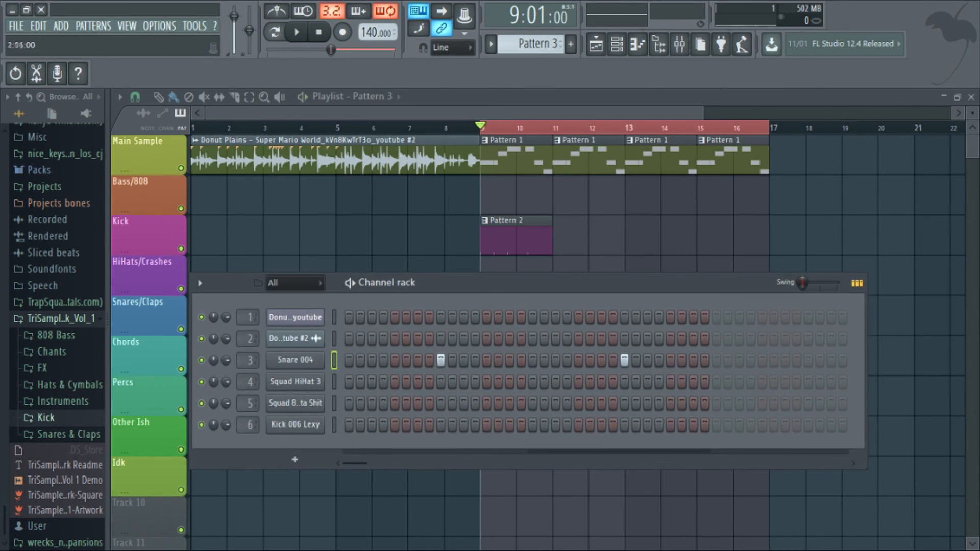
{"action": "key", "text": "space"}
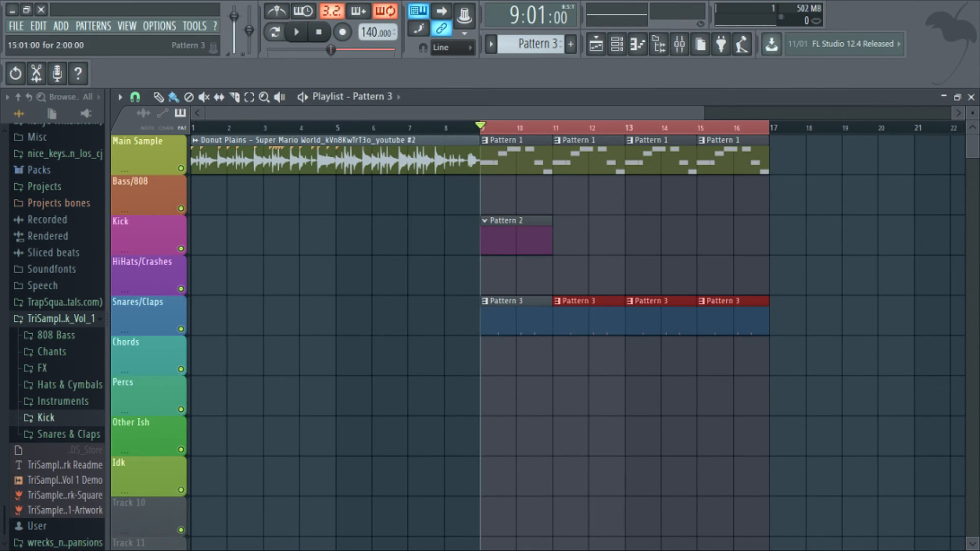
{"action": "key", "text": "space"}
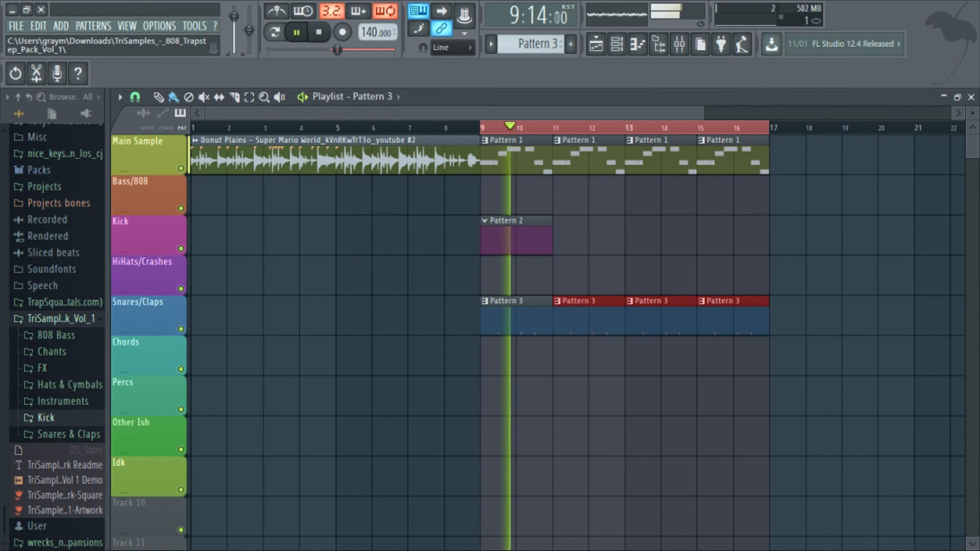
Collapse the TriSamples pack folder in the browser and place Pattern 4 at bar 9 of the HiHats/Crashes track.
{"action": "left_click", "coordinate": [61, 319]}
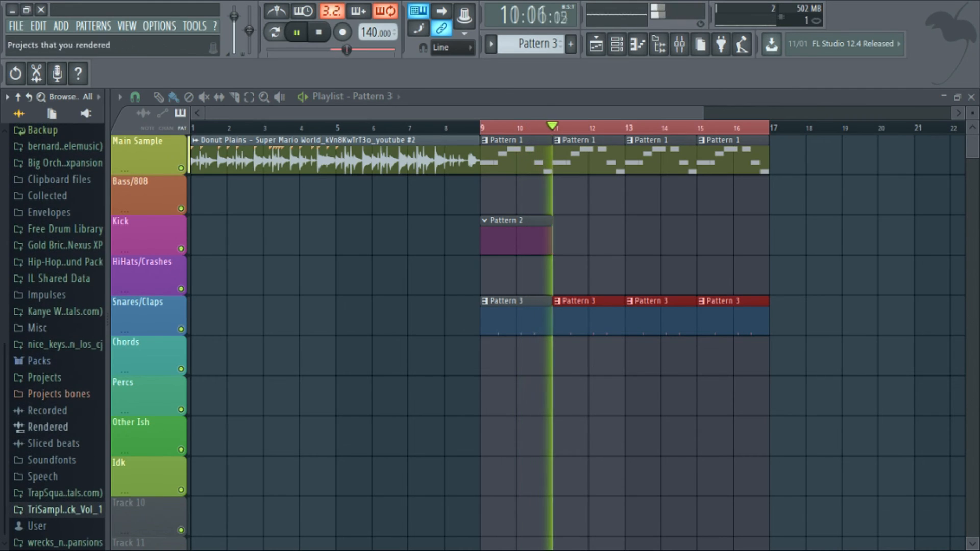
{"action": "scroll", "coordinate": [531, 45], "scroll_direction": "up", "scroll_amount": 1}
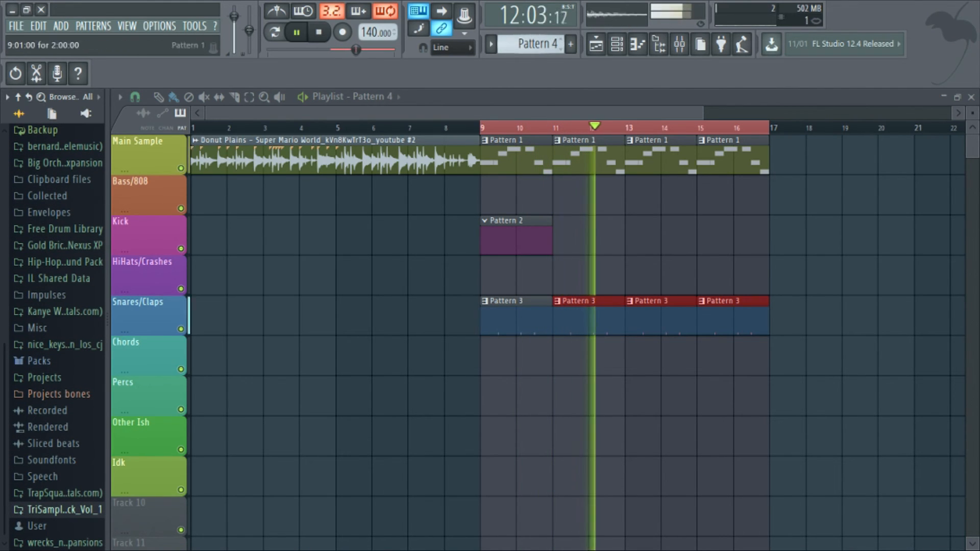
{"action": "left_click", "coordinate": [497, 277]}
{"action": "left_click_drag", "start_coordinate": [515, 276], "coordinate": [541, 277]}
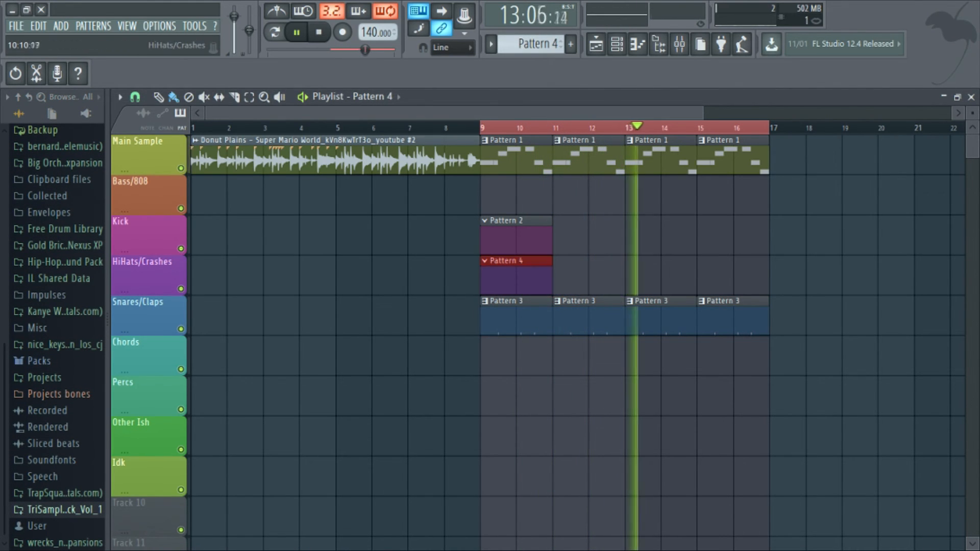
Stop playback, open the piano roll maximized, and target the Squad HiHat 3 channel.
{"action": "left_click", "coordinate": [637, 44]}
{"action": "key", "text": "space"}
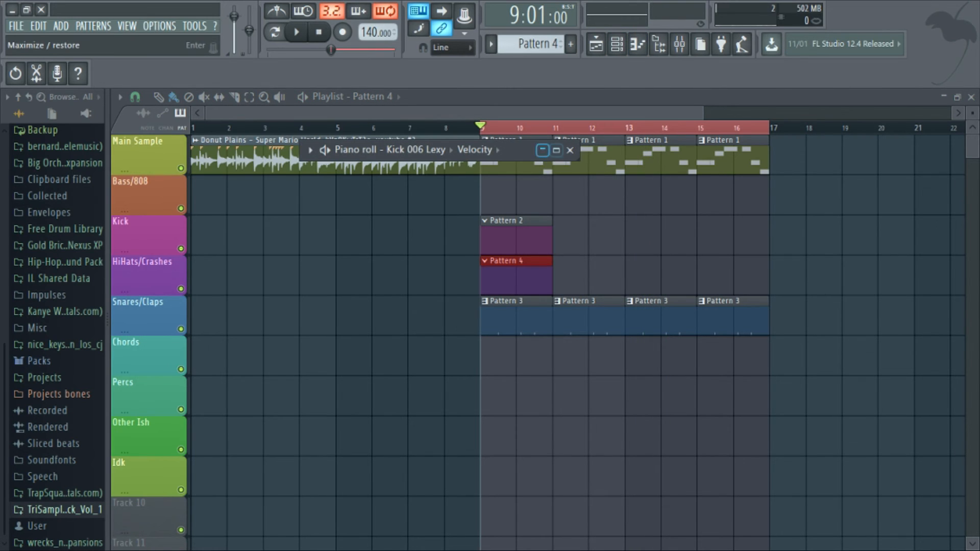
{"action": "left_click", "coordinate": [556, 150]}
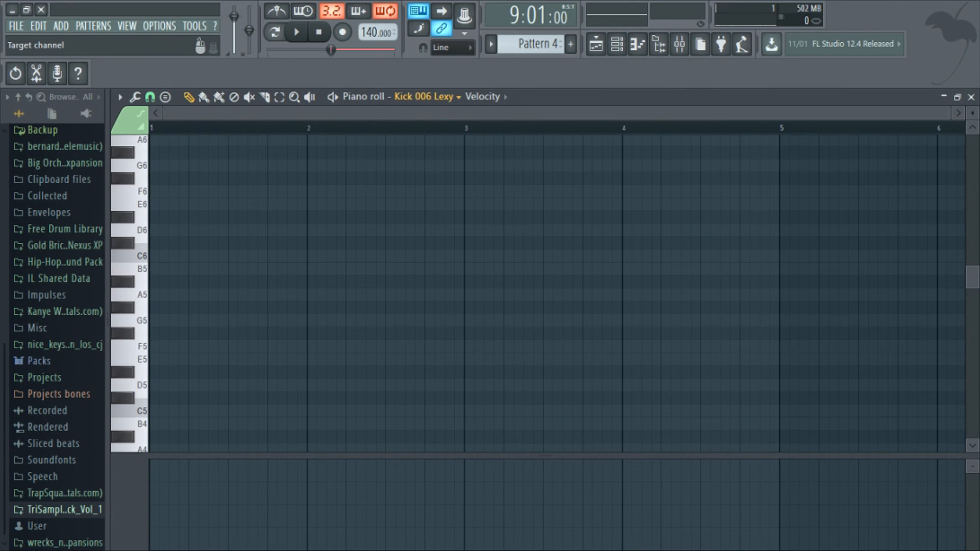
{"action": "left_click", "coordinate": [408, 143]}
Play the arrangement and audition Squad HiHat 3 at neighbouring pitches from C5 up to E5.
{"action": "scroll", "coordinate": [365, 307], "scroll_direction": "down", "scroll_amount": 4}
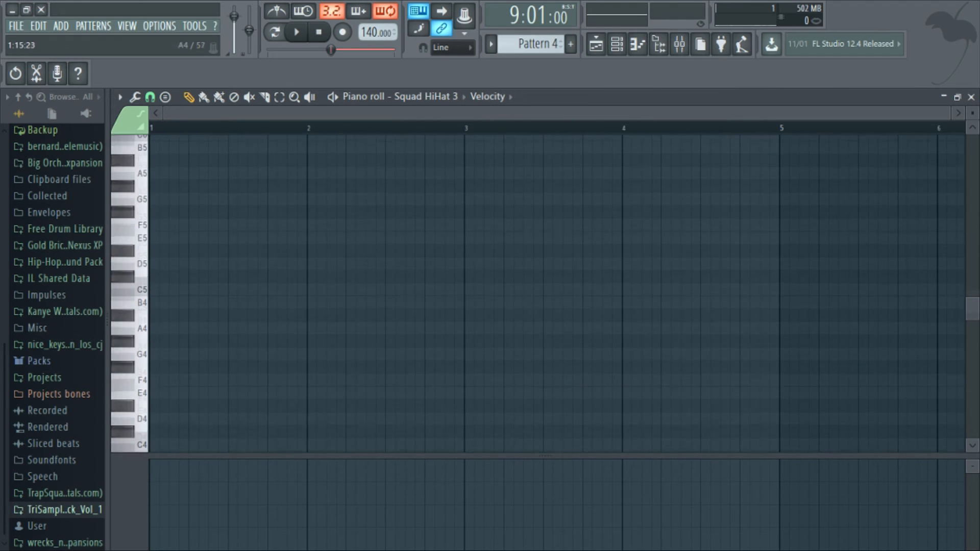
{"action": "key", "text": "q"}
{"action": "key", "text": "space"}
{"action": "key", "text": "q"}
{"action": "scroll", "coordinate": [204, 307], "scroll_direction": "up", "scroll_amount": 3}
{"action": "key", "text": "w"}
{"action": "key", "text": "e"}
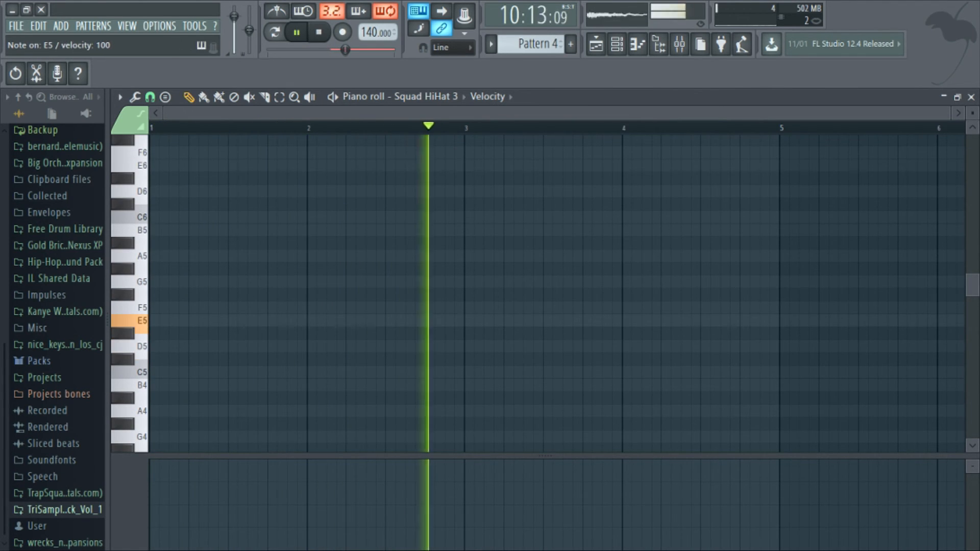
Place a Squad HiHat 3 note on E5 at the start of Pattern 4 and play it back with the arrangement.
{"action": "key", "text": "w"}
{"action": "key", "text": "e"}
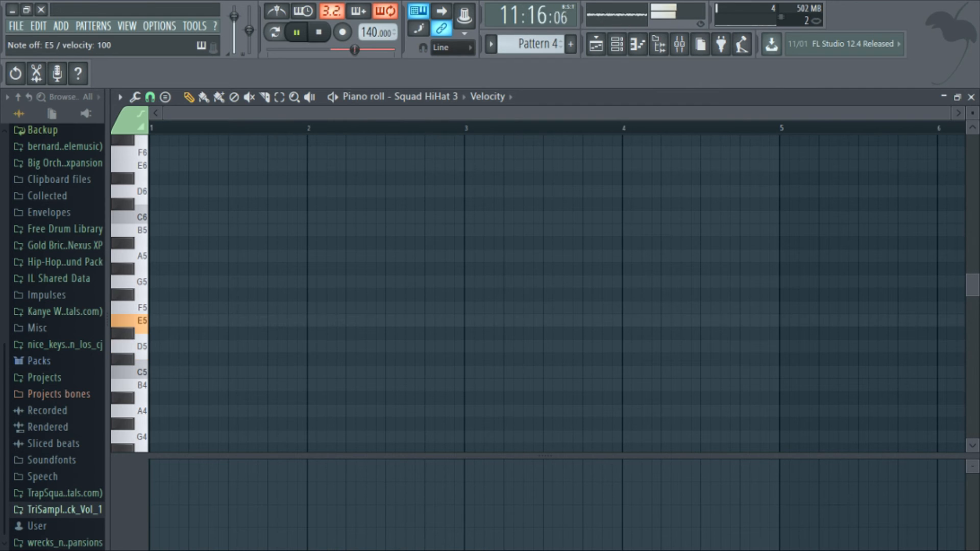
{"action": "left_click", "coordinate": [157, 321]}
{"action": "key", "text": "space"}
{"action": "key", "text": "space"}
{"action": "scroll", "coordinate": [171, 141], "scroll_direction": "up", "scroll_amount": 6}
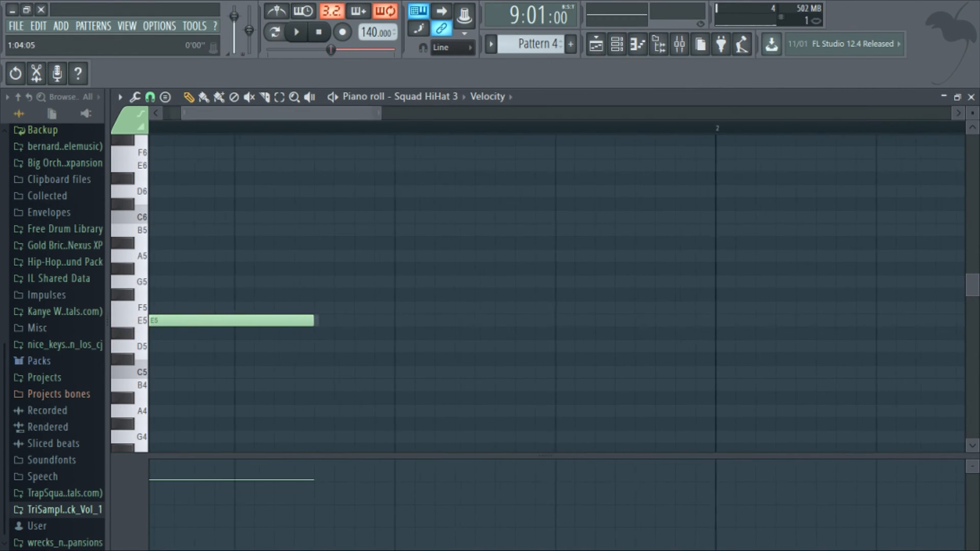
{"action": "left_click_drag", "start_coordinate": [204, 113], "coordinate": [176, 113]}
{"action": "key", "text": "space"}
{"action": "key", "text": "space"}
Shorten the opening E5 note to one beat and play the pattern again.
{"action": "key", "text": "space"}
{"action": "key", "text": "space"}
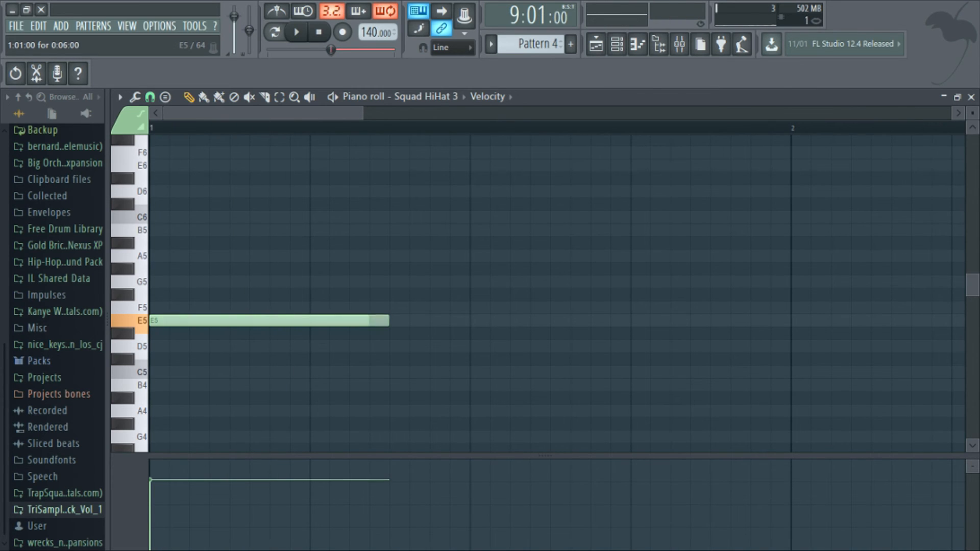
{"action": "left_click_drag", "start_coordinate": [387, 320], "coordinate": [307, 321]}
Add a D5 note on beat 2 of bar 1, shortened to one and a half steps, and play it back.
{"action": "key", "text": "space"}
{"action": "key", "text": "space"}
{"action": "key", "text": "space"}
{"action": "key", "text": "space"}
{"action": "left_click", "coordinate": [314, 346]}
{"action": "key", "text": "space"}
{"action": "left_click_drag", "start_coordinate": [467, 346], "coordinate": [367, 346]}
{"action": "key", "text": "space"}
{"action": "key", "text": "space"}
{"action": "key", "text": "space"}
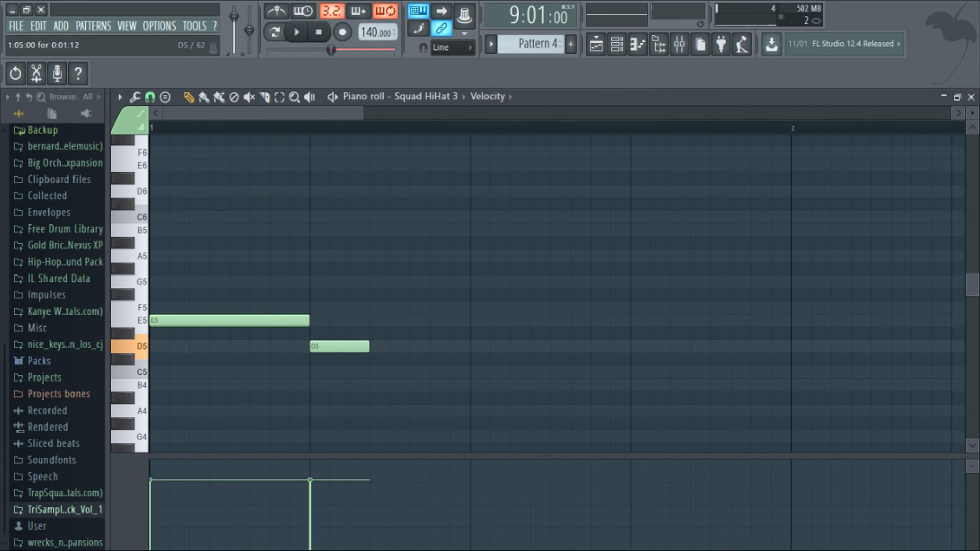
Add D5 notes at steps 6 and 7 of bar 1, directly following the first D5 hit, and play them back.
{"action": "key", "text": "space"}
{"action": "left_click", "coordinate": [376, 346]}
{"action": "key", "text": "space"}
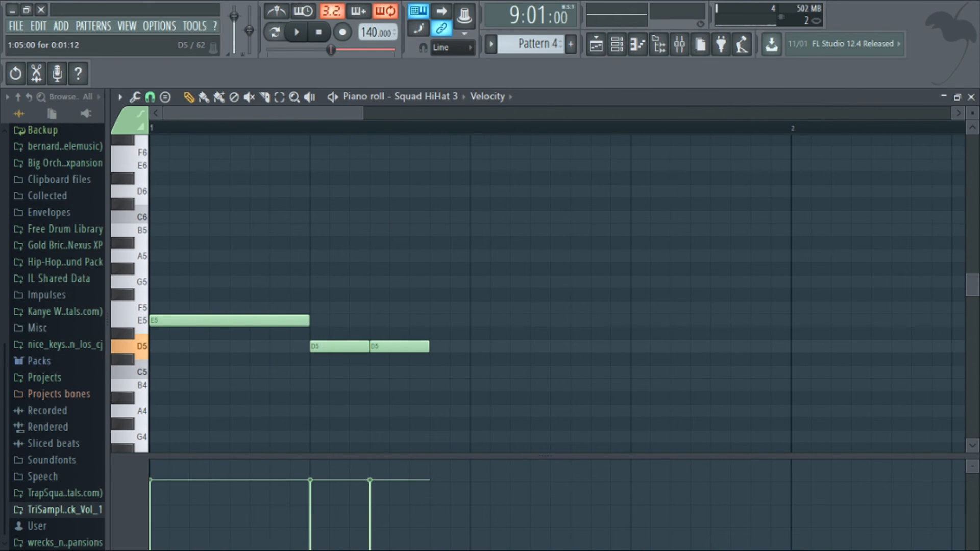
{"action": "left_click_drag", "start_coordinate": [378, 346], "coordinate": [357, 346]}
{"action": "key", "text": "space"}
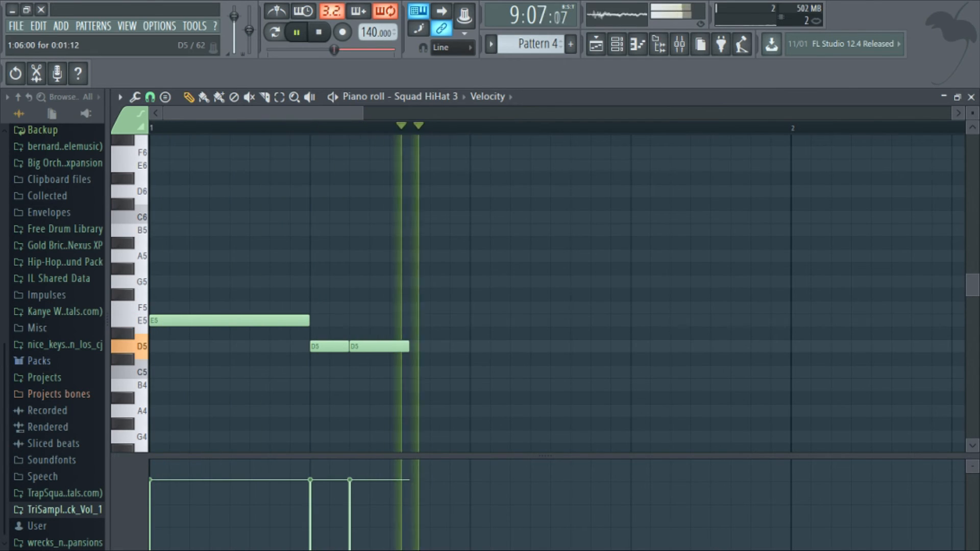
{"action": "key", "text": "space"}
{"action": "left_click", "coordinate": [408, 346]}
{"action": "key", "text": "space"}
Try a fourth D5 note at step 8 of bar 1 and delete it after listening.
{"action": "key", "text": "space"}
{"action": "left_click", "coordinate": [449, 346]}
{"action": "key", "text": "space"}
{"action": "key", "text": "space"}
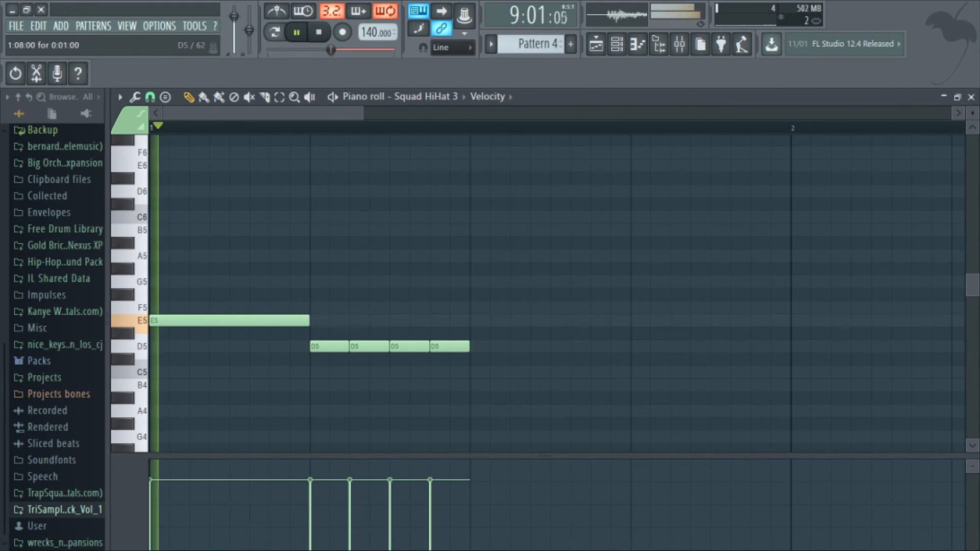
{"action": "right_click", "coordinate": [445, 346]}
Add short E5 notes on beats 3 and 4 of bar 1 and on beats 1, 2 and 3 of bar 2.
{"action": "key", "text": "space"}
{"action": "key", "text": "space"}
{"action": "left_click", "coordinate": [478, 321]}
{"action": "key", "text": "space"}
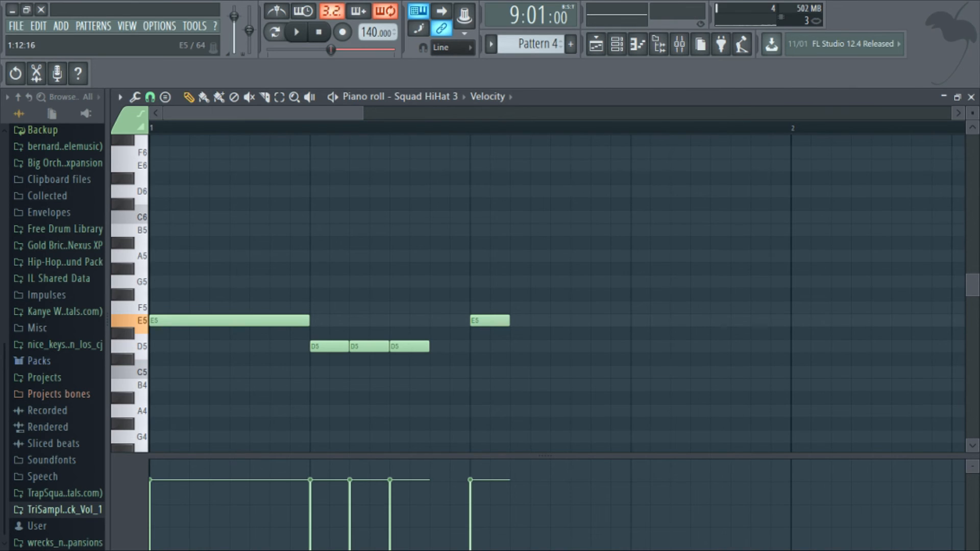
{"action": "left_click", "coordinate": [638, 320]}
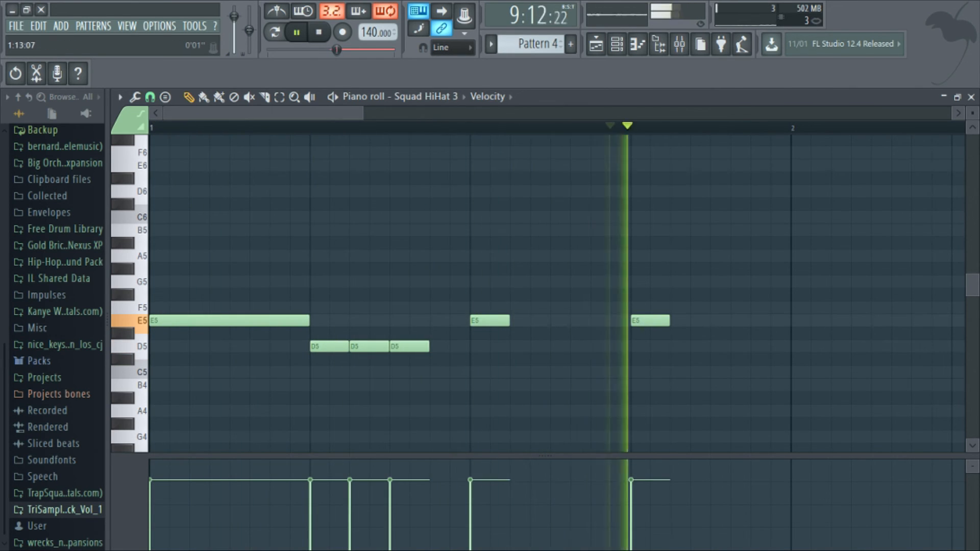
{"action": "scroll", "coordinate": [641, 322], "scroll_direction": "down", "scroll_amount": 2}
{"action": "left_click", "coordinate": [542, 320]}
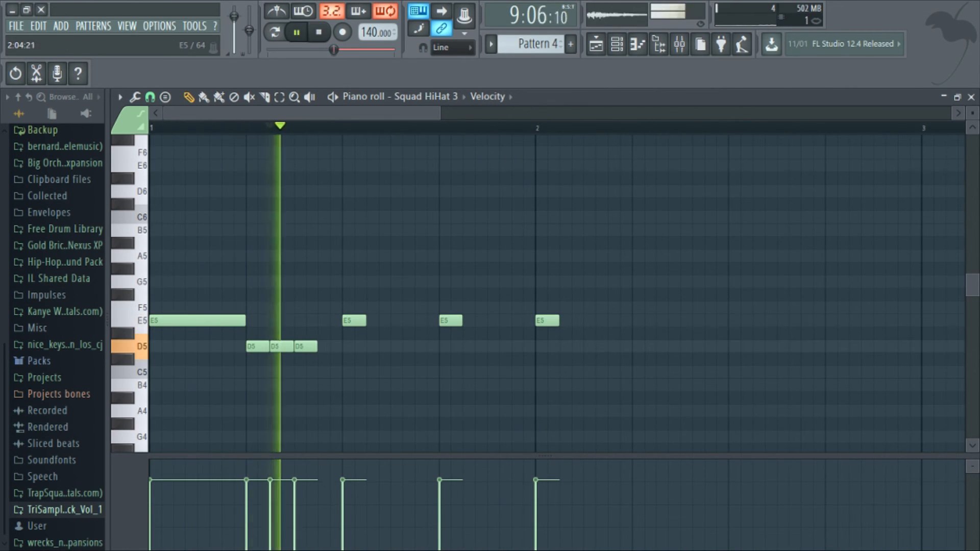
{"action": "left_click", "coordinate": [639, 321]}
{"action": "left_click", "coordinate": [733, 321]}
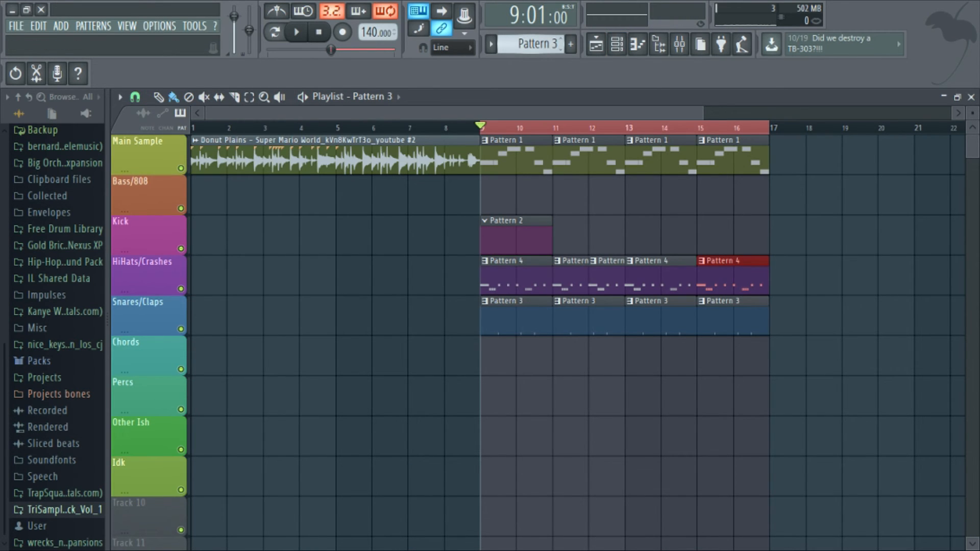
Open the channel rack for Pattern 2, add a Kick 006 Lexy hit at step 1, and play it back.
{"action": "left_click", "coordinate": [617, 45]}
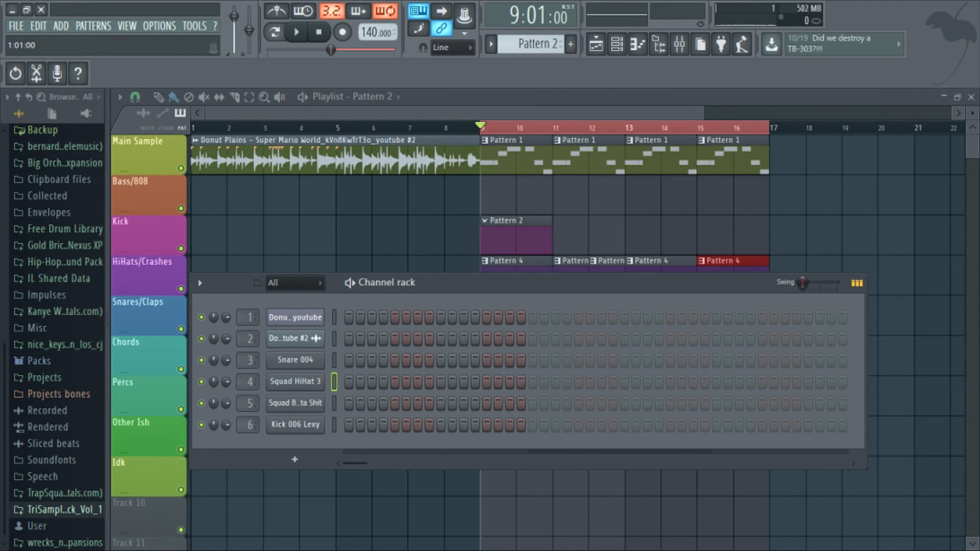
{"action": "left_click", "coordinate": [349, 425]}
{"action": "key", "text": "space"}
{"action": "key", "text": "space"}
Try Kick 006 Lexy hits at step 6 and step 8, removing each after listening.
{"action": "key", "text": "space"}
{"action": "key", "text": "space"}
{"action": "left_click", "coordinate": [407, 425]}
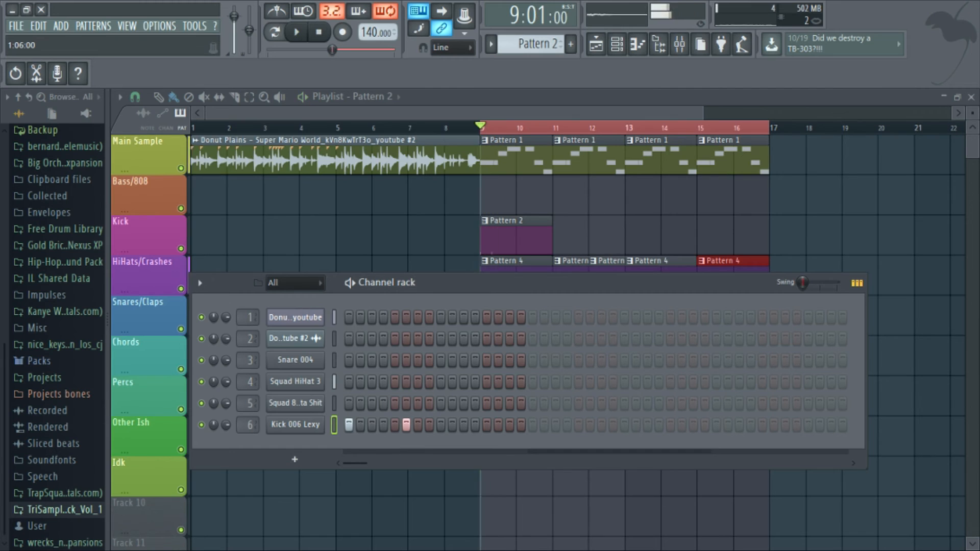
Add Kick 006 Lexy hits at steps 7 and 13 of Pattern 2 and play them back.
{"action": "key", "text": "space"}
{"action": "key", "text": "space"}
{"action": "right_click", "coordinate": [407, 425]}
{"action": "key", "text": "space"}
{"action": "left_click", "coordinate": [430, 425]}
{"action": "key", "text": "space"}
{"action": "right_click", "coordinate": [430, 425]}
{"action": "left_click", "coordinate": [418, 424]}
{"action": "key", "text": "space"}
{"action": "key", "text": "space"}
{"action": "left_click", "coordinate": [486, 425]}
{"action": "key", "text": "space"}
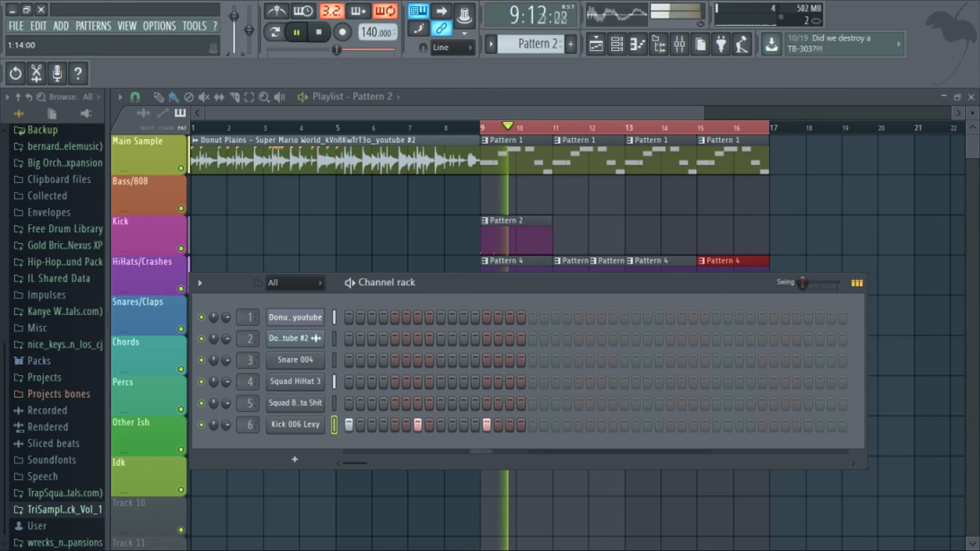
Try Kick 006 Lexy hits at steps 18 and 20, and remove the one at step 18 after listening.
{"action": "left_click", "coordinate": [544, 425]}
{"action": "left_click", "coordinate": [567, 424]}
{"action": "key", "text": "space"}
{"action": "key", "text": "space"}
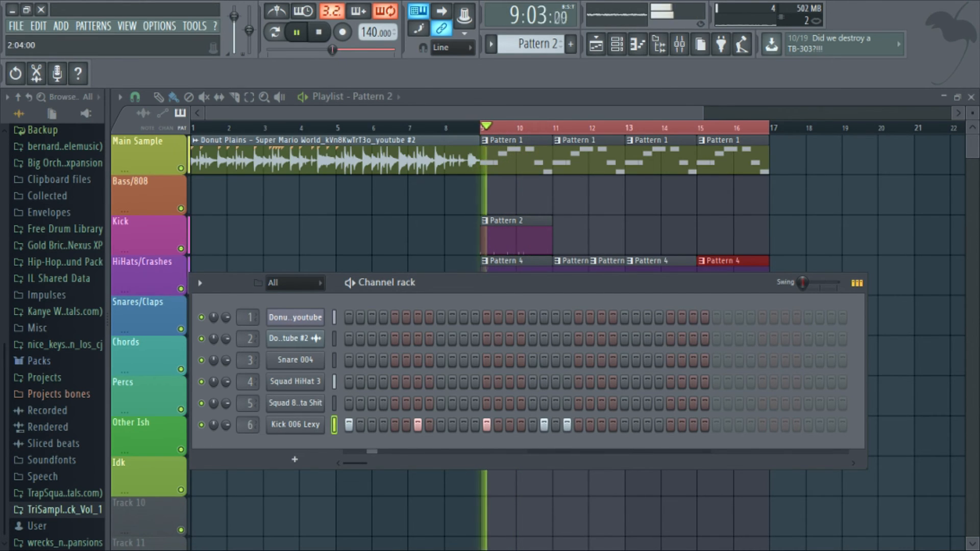
{"action": "key", "text": "space"}
{"action": "right_click", "coordinate": [544, 424]}
{"action": "key", "text": "space"}
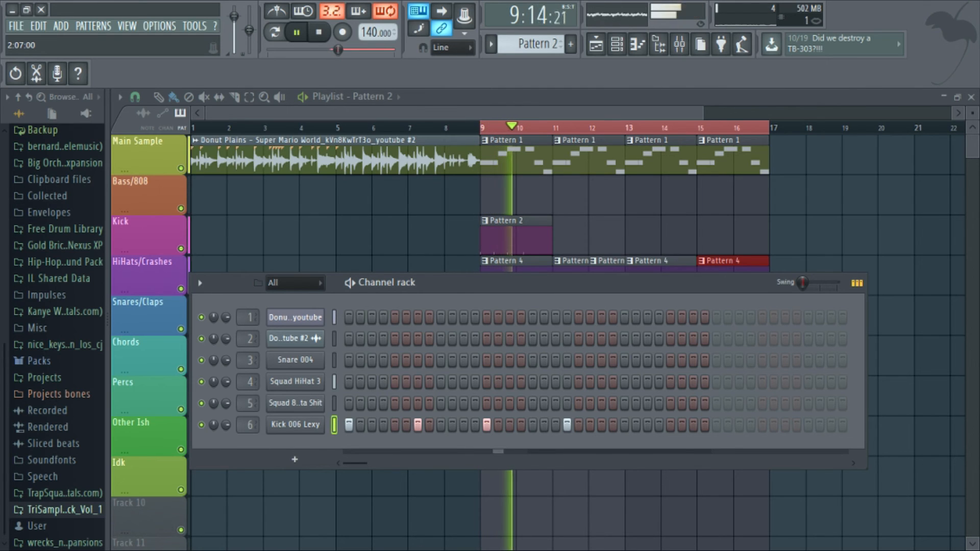
Rework the second bar's opening kicks so Kick 006 Lexy hits fall at steps 19 and 21, and play them back.
{"action": "key", "text": "space"}
{"action": "key", "text": "space"}
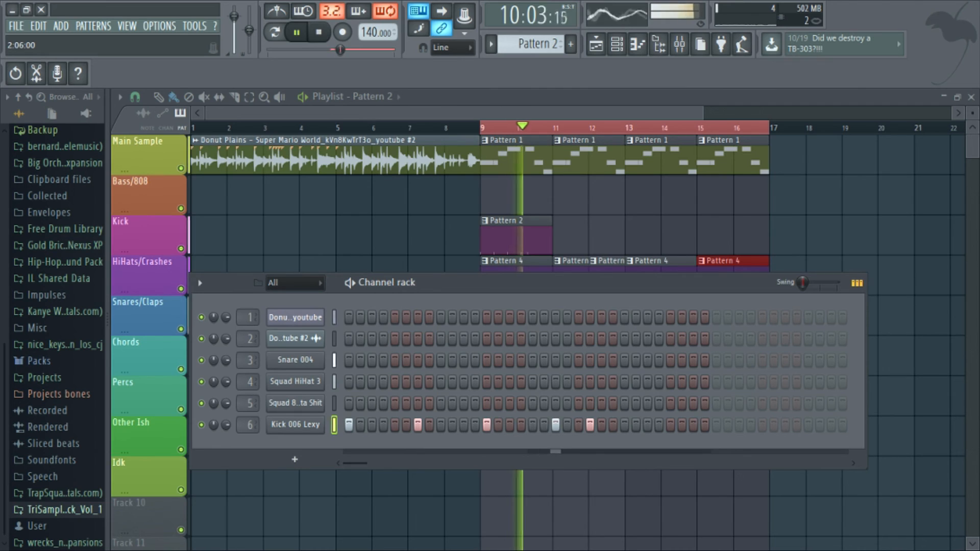
{"action": "key", "text": "space"}
{"action": "right_click", "coordinate": [589, 425]}
{"action": "left_click", "coordinate": [579, 424]}
{"action": "key", "text": "space"}
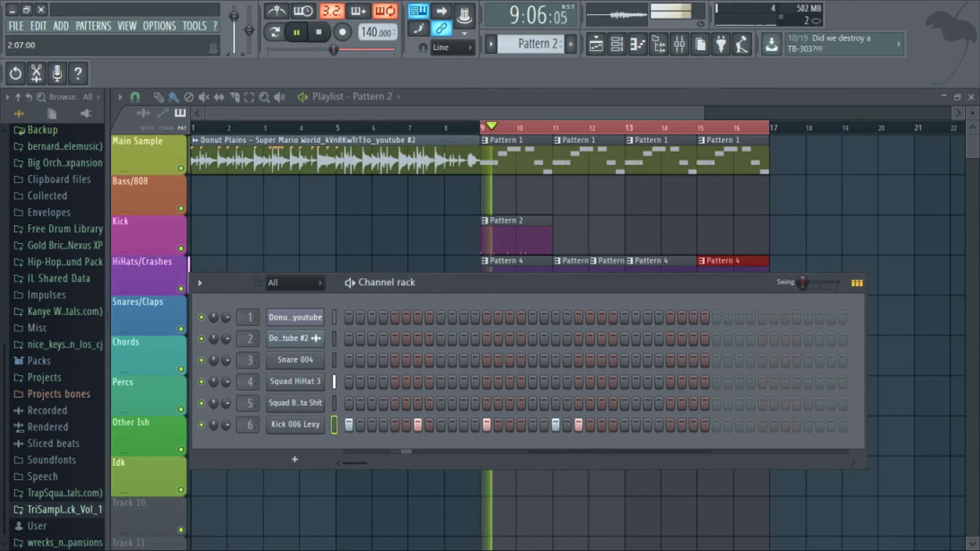
Complete the kick line with Kick 006 Lexy hits at steps 25, 29 and 31 of Pattern 2 and listen to it.
{"action": "key", "text": "space"}
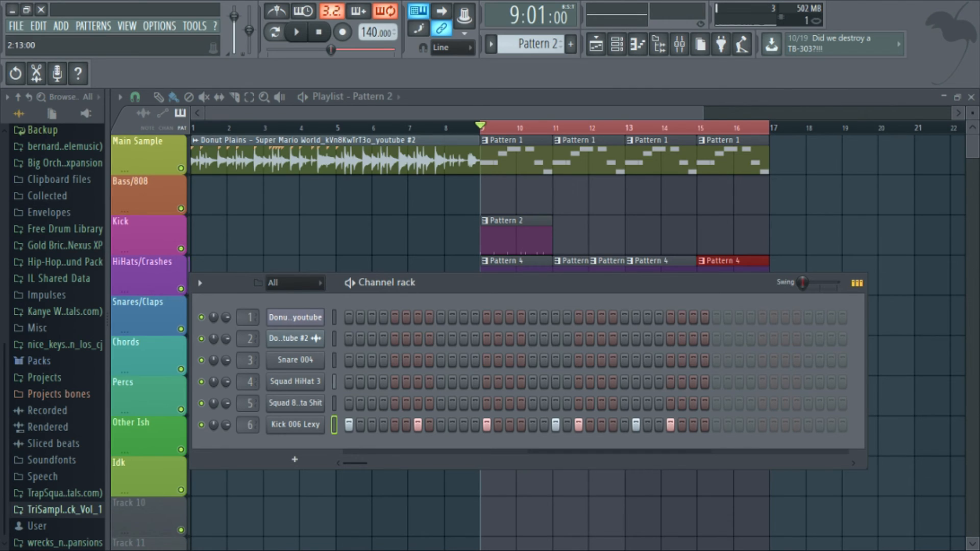
{"action": "left_click", "coordinate": [693, 425]}
{"action": "key", "text": "space"}
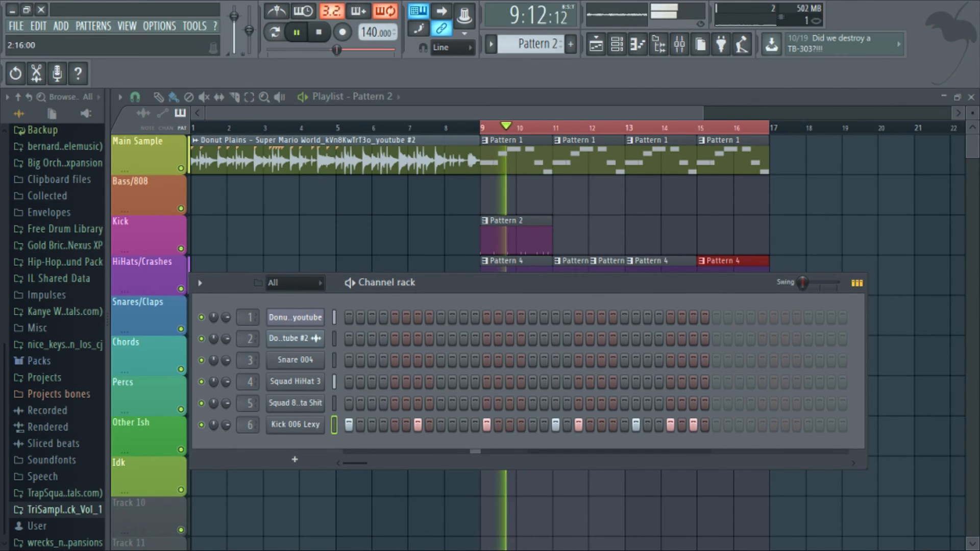
{"action": "key", "text": "space"}
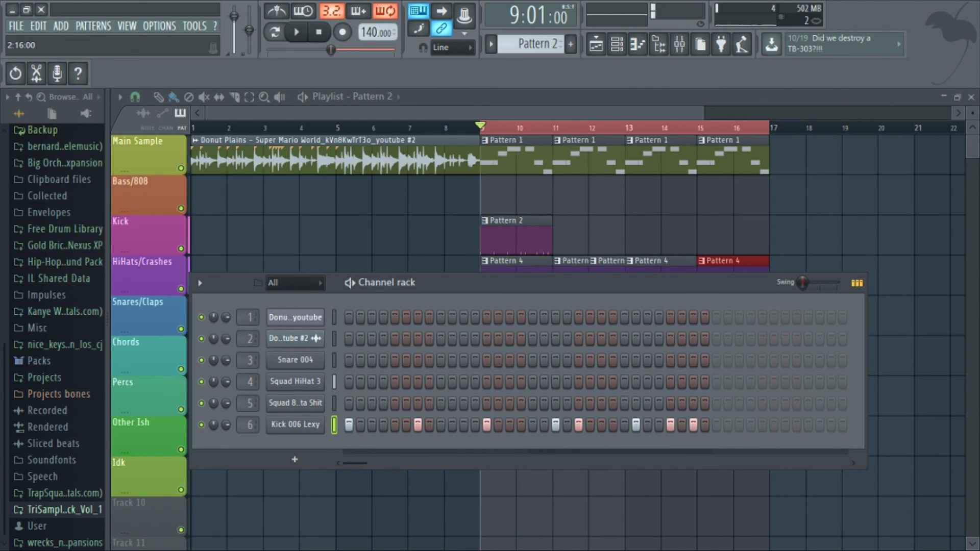
{"action": "left_click", "coordinate": [625, 425]}
{"action": "key", "text": "space"}
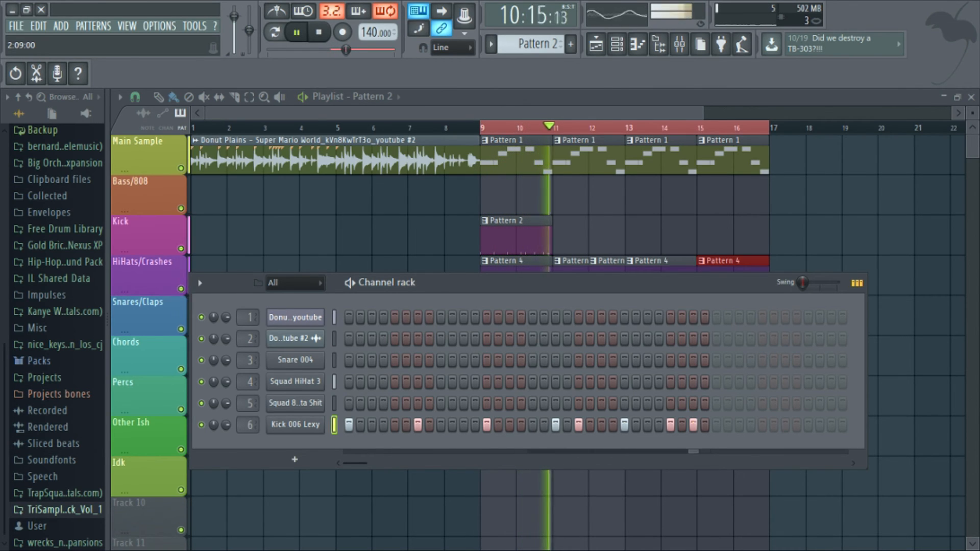
{"action": "key", "text": "space"}
Fill bars 11 to 16 of the Kick track with Pattern 2 and play the arrangement.
{"action": "left_click", "coordinate": [525, 238]}
{"action": "left_click", "coordinate": [576, 237]}
{"action": "left_click", "coordinate": [648, 237]}
{"action": "key", "text": "space"}
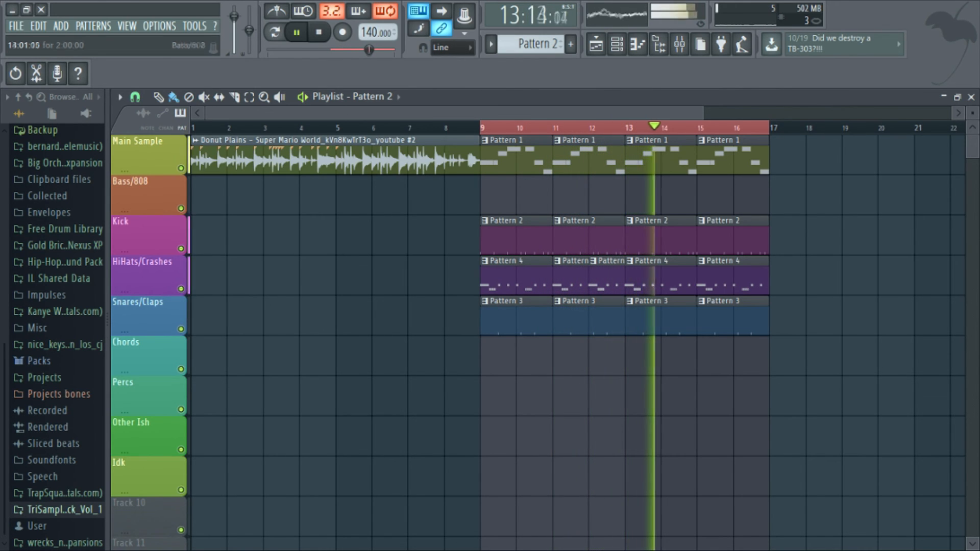
Open the mixer maximized, load Fruity Parametric EQ 2 on Insert 6, and boost the EQ's second band during playback.
{"action": "key", "text": "F9"}
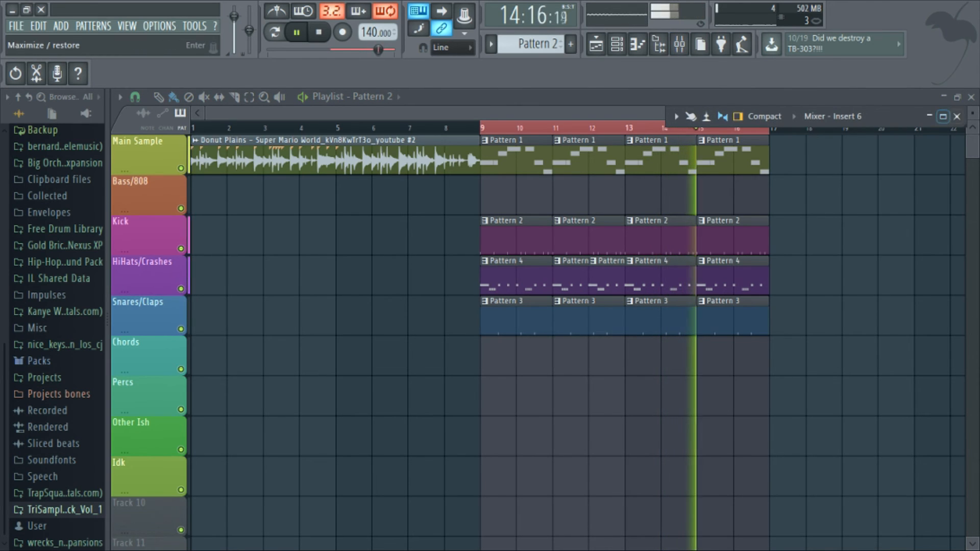
{"action": "left_click", "coordinate": [943, 117]}
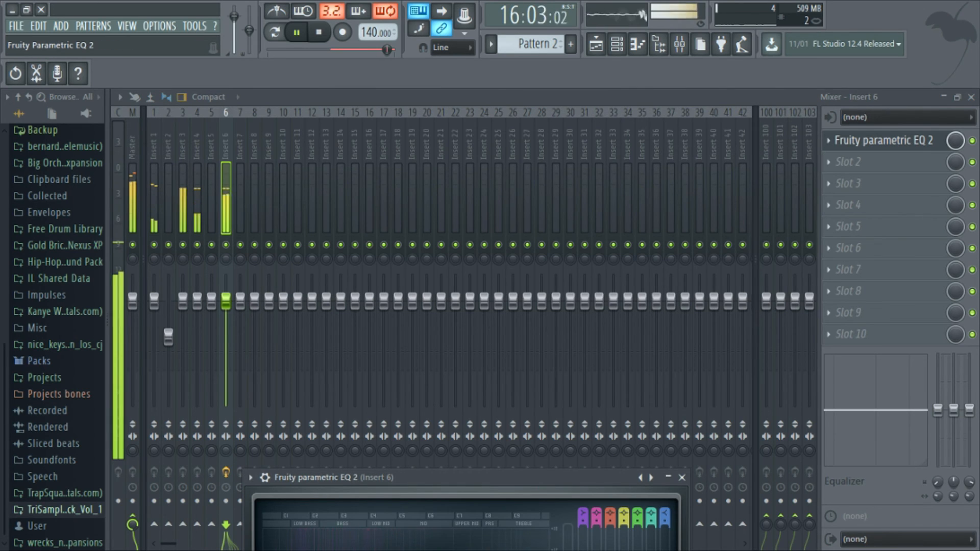
{"action": "key", "text": "space"}
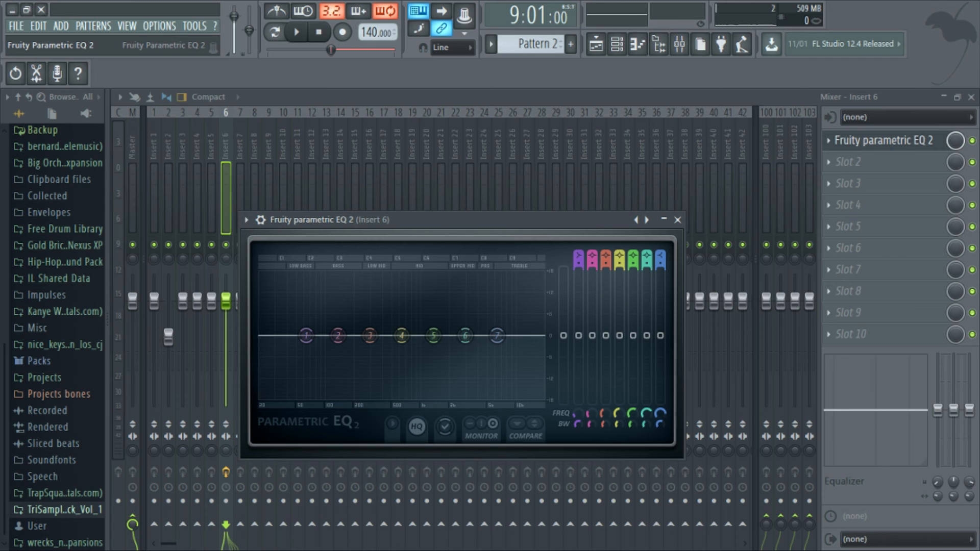
{"action": "key", "text": "space"}
{"action": "left_click_drag", "start_coordinate": [338, 335], "coordinate": [334, 317]}
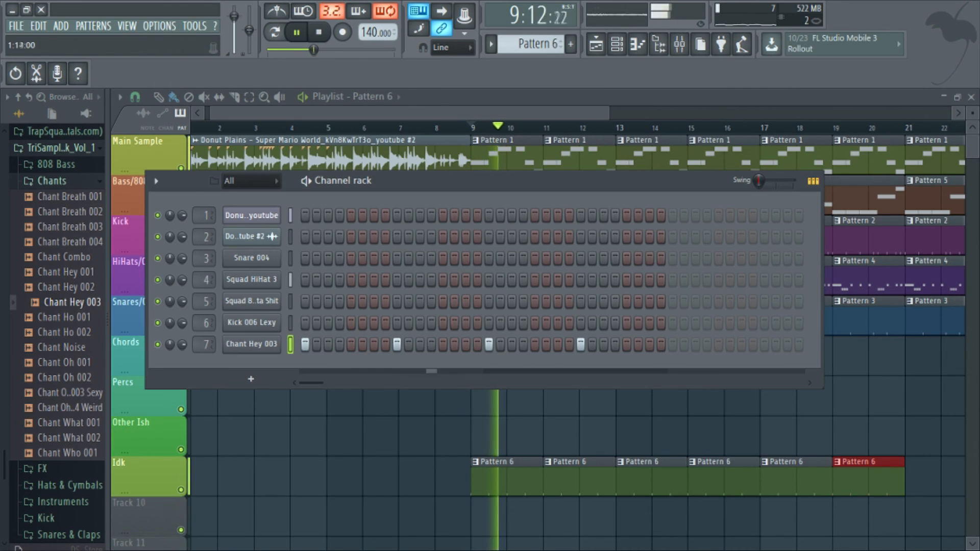
Select the Snare 004 channel and replay the arrangement from bar 9.
{"action": "left_click", "coordinate": [251, 258]}
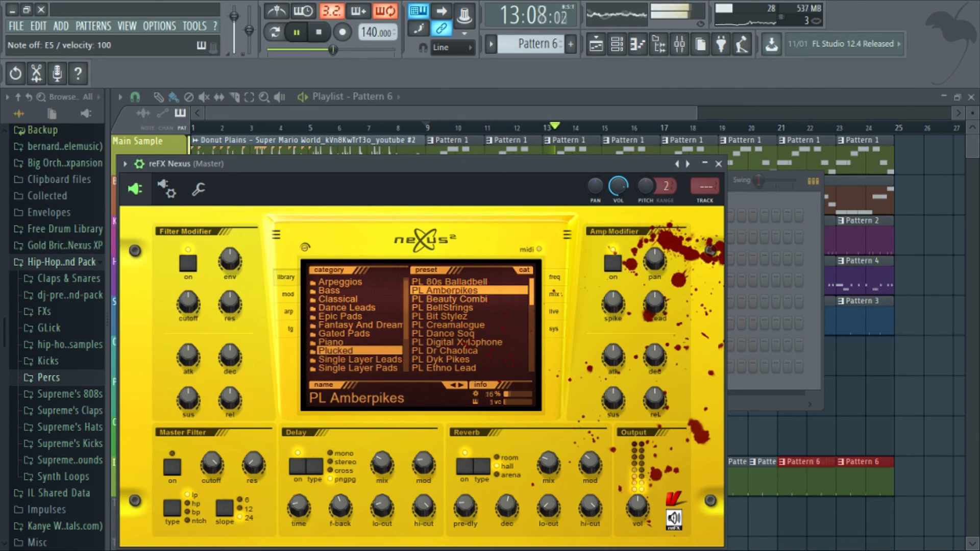
{"action": "key", "text": "space"}
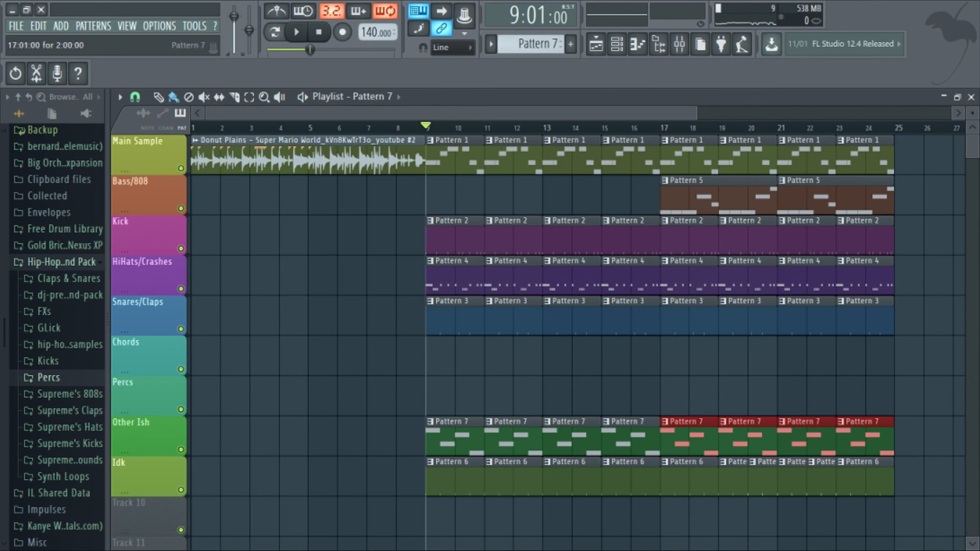
{"action": "key", "text": "space"}
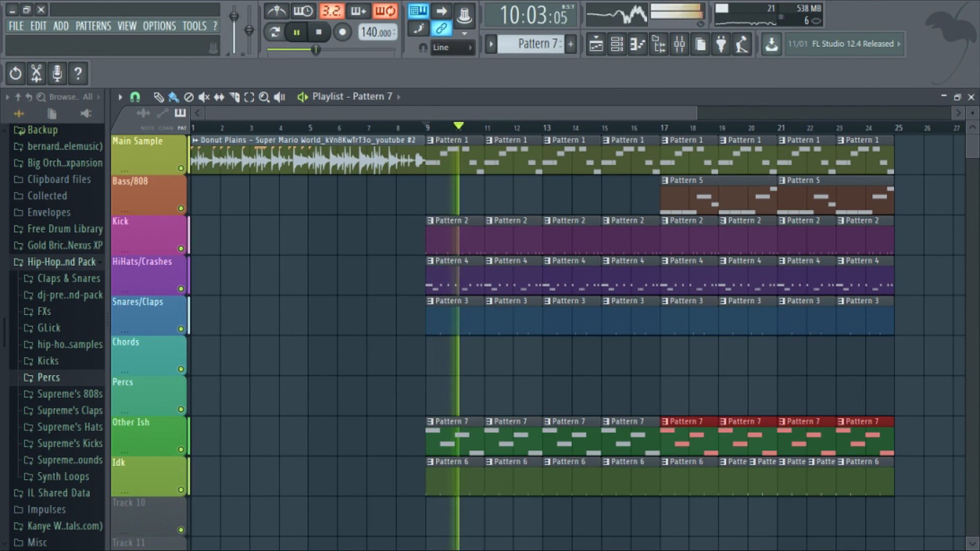
Open the mixer and select Insert 1 while the arrangement plays.
{"action": "left_click", "coordinate": [679, 45]}
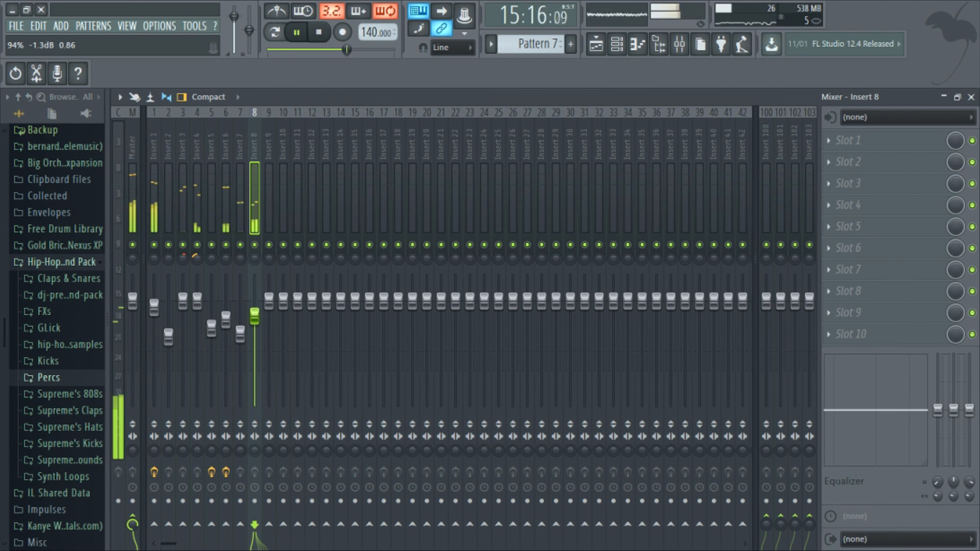
{"action": "left_click", "coordinate": [153, 199]}
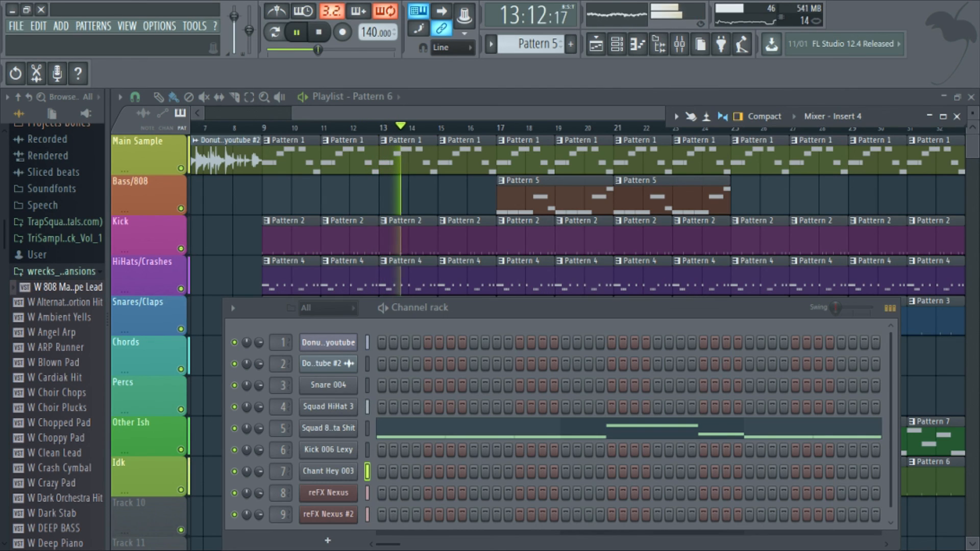
Maximize the mixer, slightly lower the volume of Inserts 9, 5, 4 and 1, and restore the mixer to its smaller size.
{"action": "left_click", "coordinate": [679, 44]}
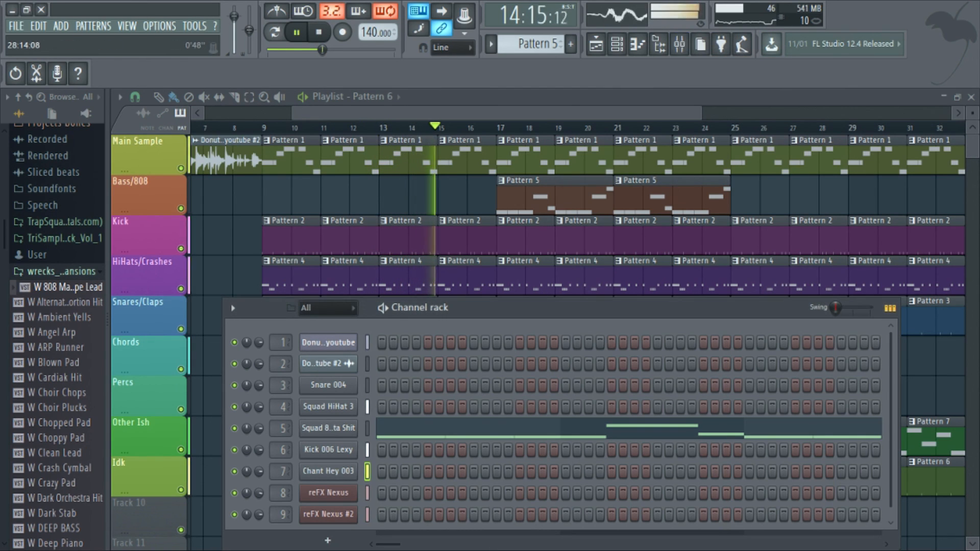
{"action": "left_click", "coordinate": [679, 45]}
{"action": "left_click", "coordinate": [946, 114]}
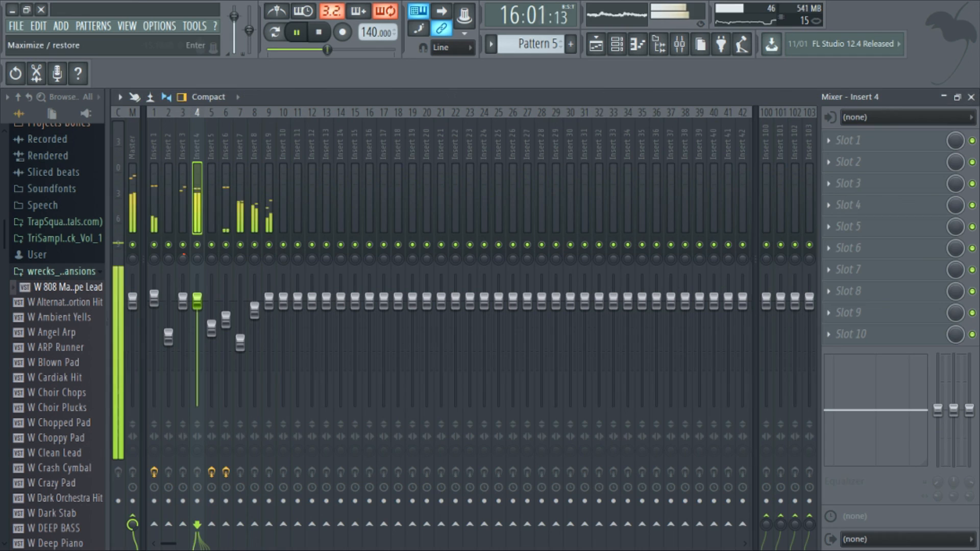
{"action": "left_click_drag", "start_coordinate": [269, 301], "coordinate": [269, 316]}
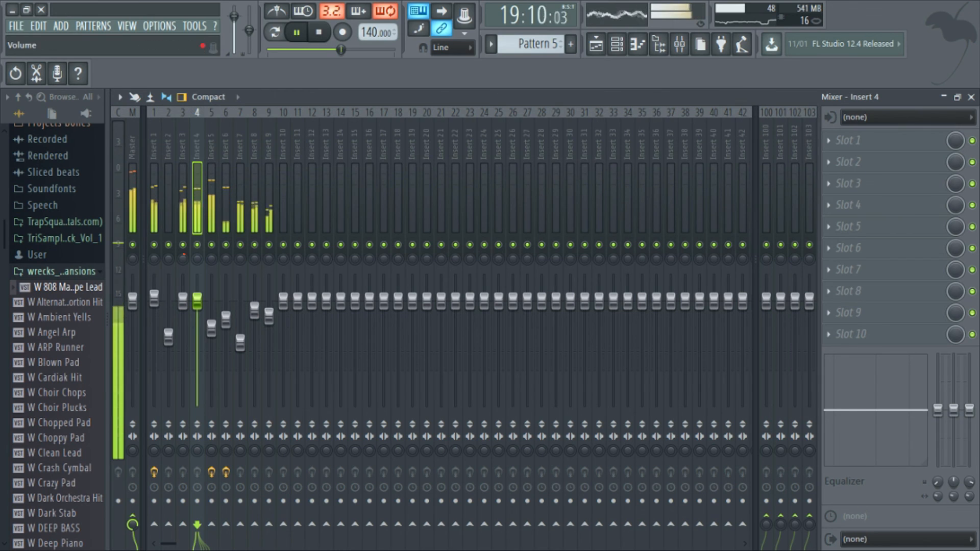
{"action": "left_click_drag", "start_coordinate": [211, 328], "coordinate": [197, 317]}
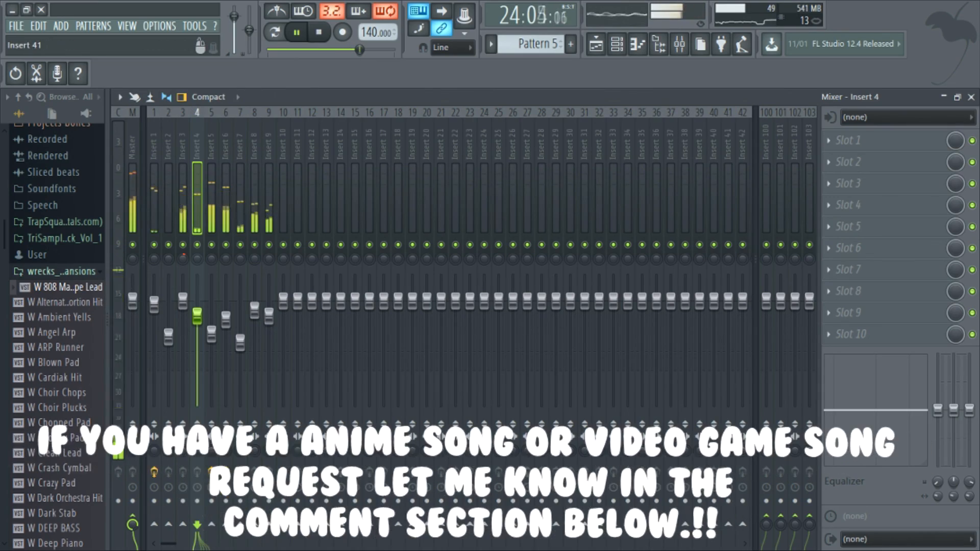
{"action": "left_click", "coordinate": [943, 97]}
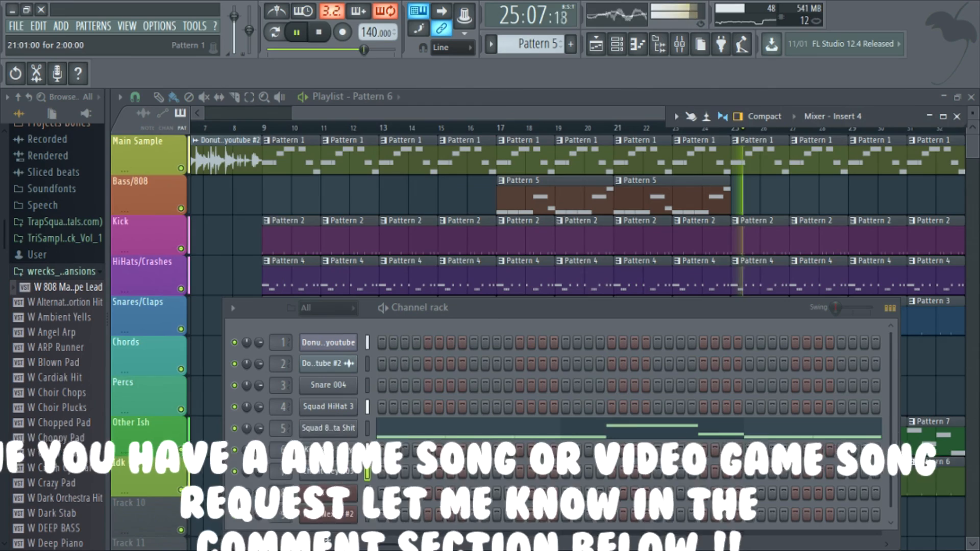